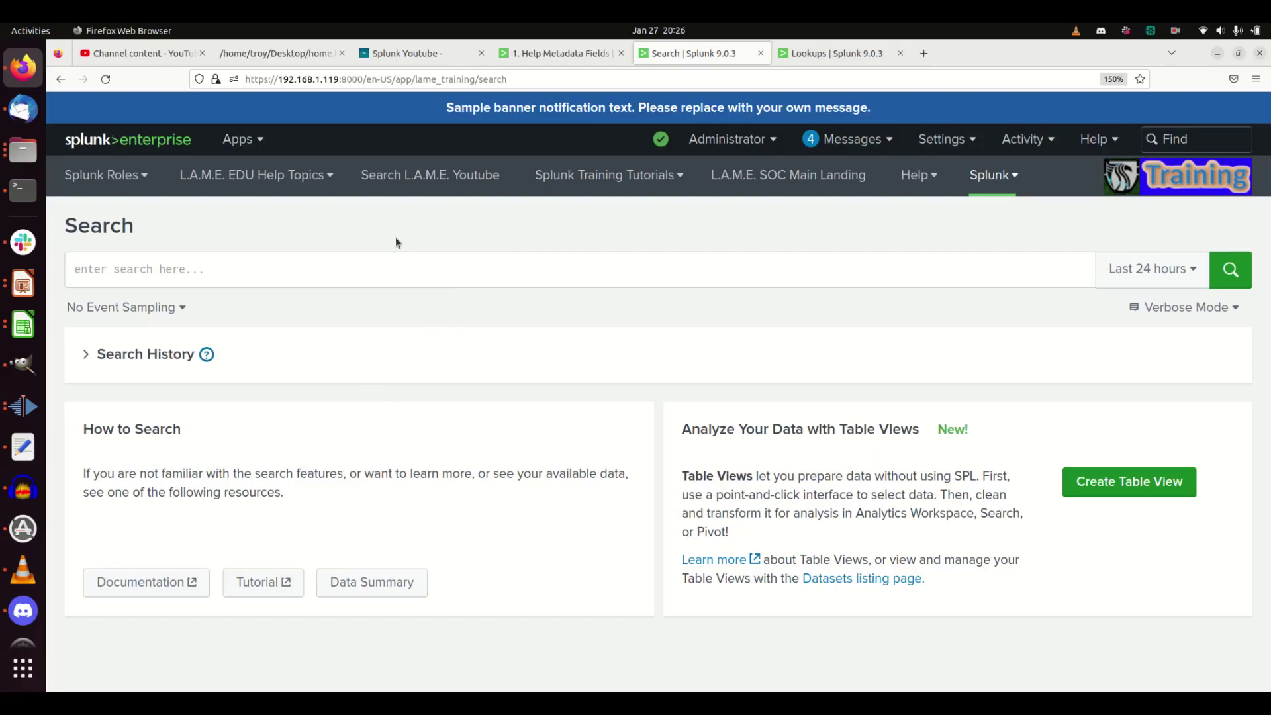
Open the About This Dashboard page for the 1. Help Metadata Fields dashboard
{"action": "left_click", "coordinate": [560, 54]}
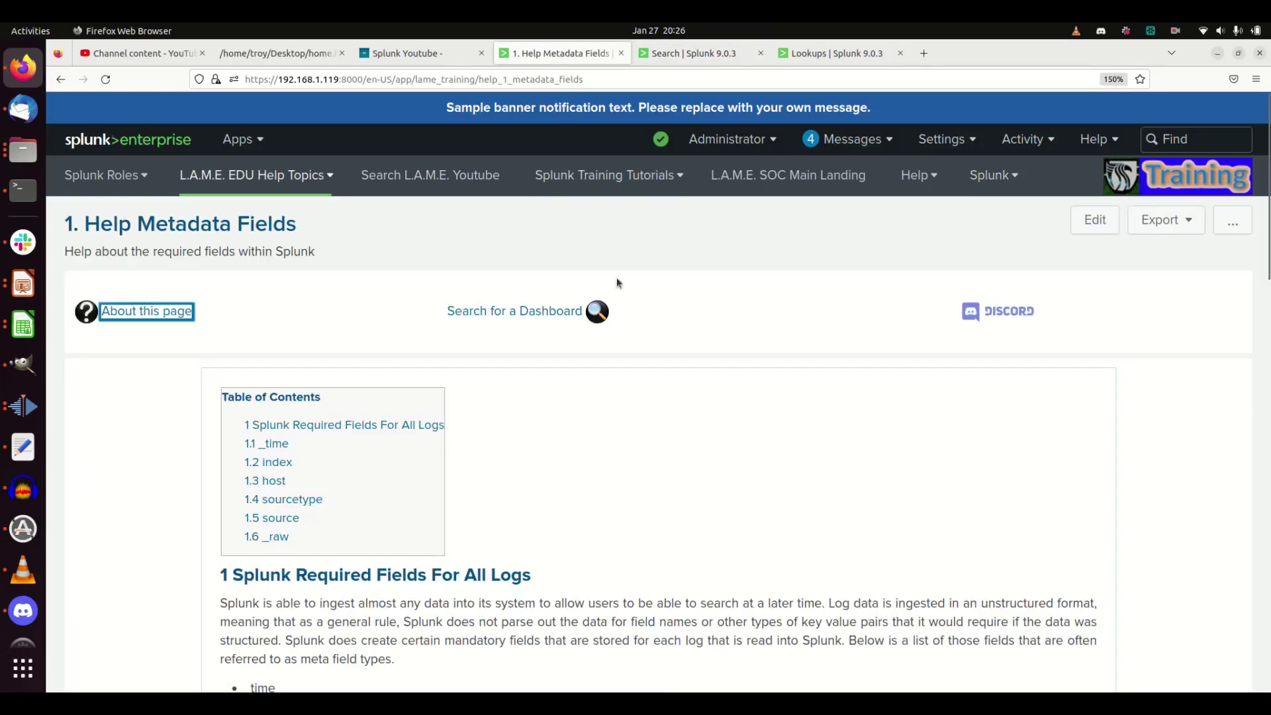
{"action": "left_click", "coordinate": [534, 250]}
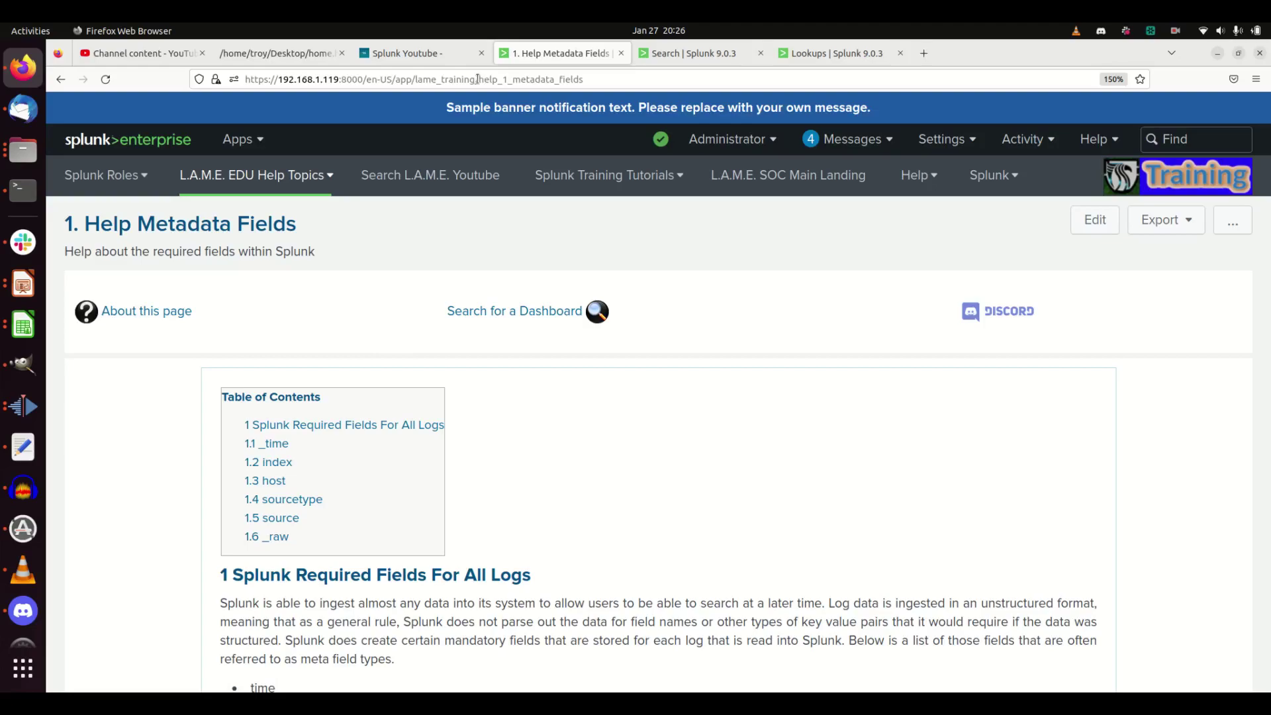
{"action": "left_click", "coordinate": [150, 315]}
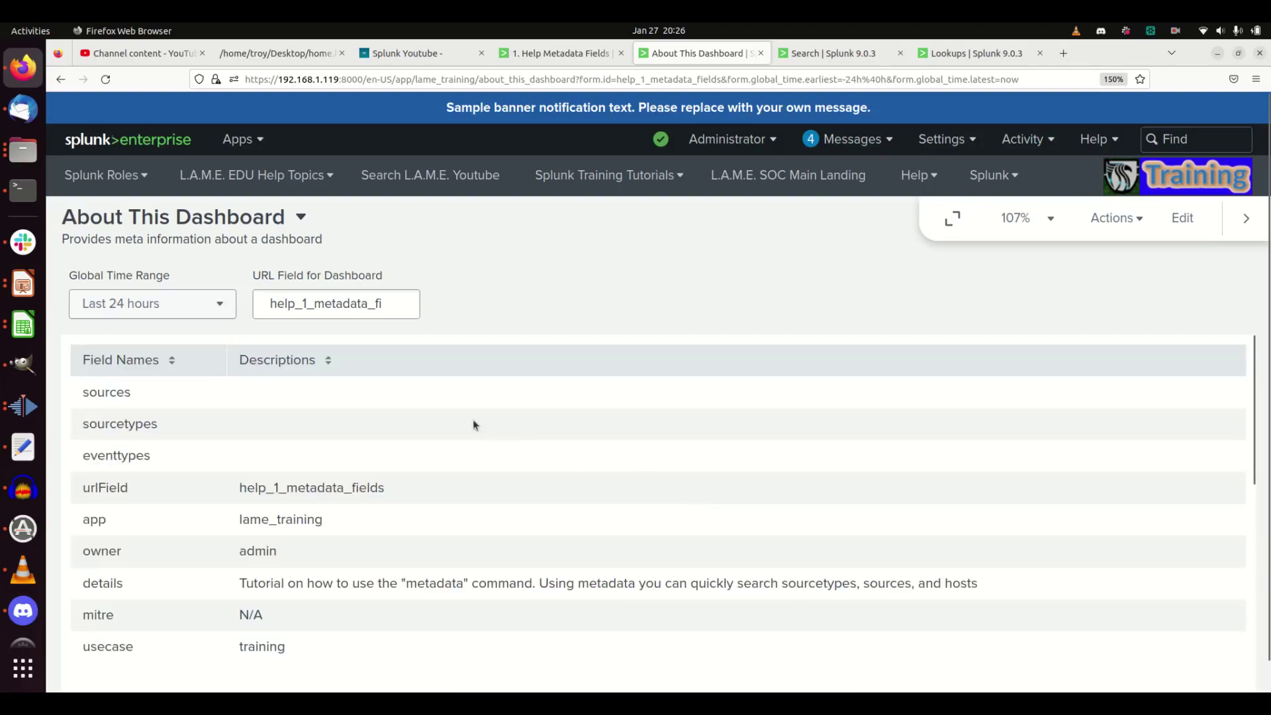
Examine the dashboard's meta information table, especially the details, mitre and usecase rows
{"action": "scroll", "coordinate": [575, 516], "scroll_direction": "down", "scroll_amount": 3}
{"action": "scroll", "coordinate": [549, 520], "scroll_direction": "up", "scroll_amount": 3}
{"action": "left_click_drag", "start_coordinate": [921, 580], "coordinate": [242, 584]}
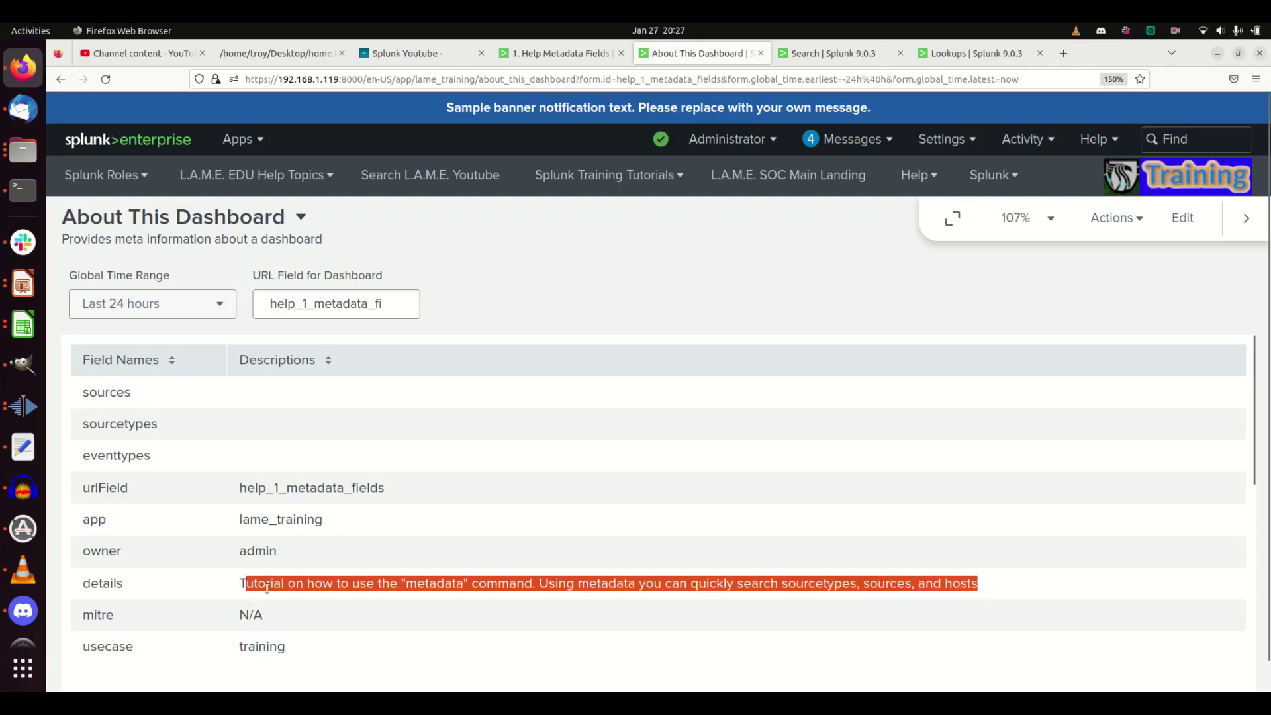
{"action": "left_click", "coordinate": [107, 614]}
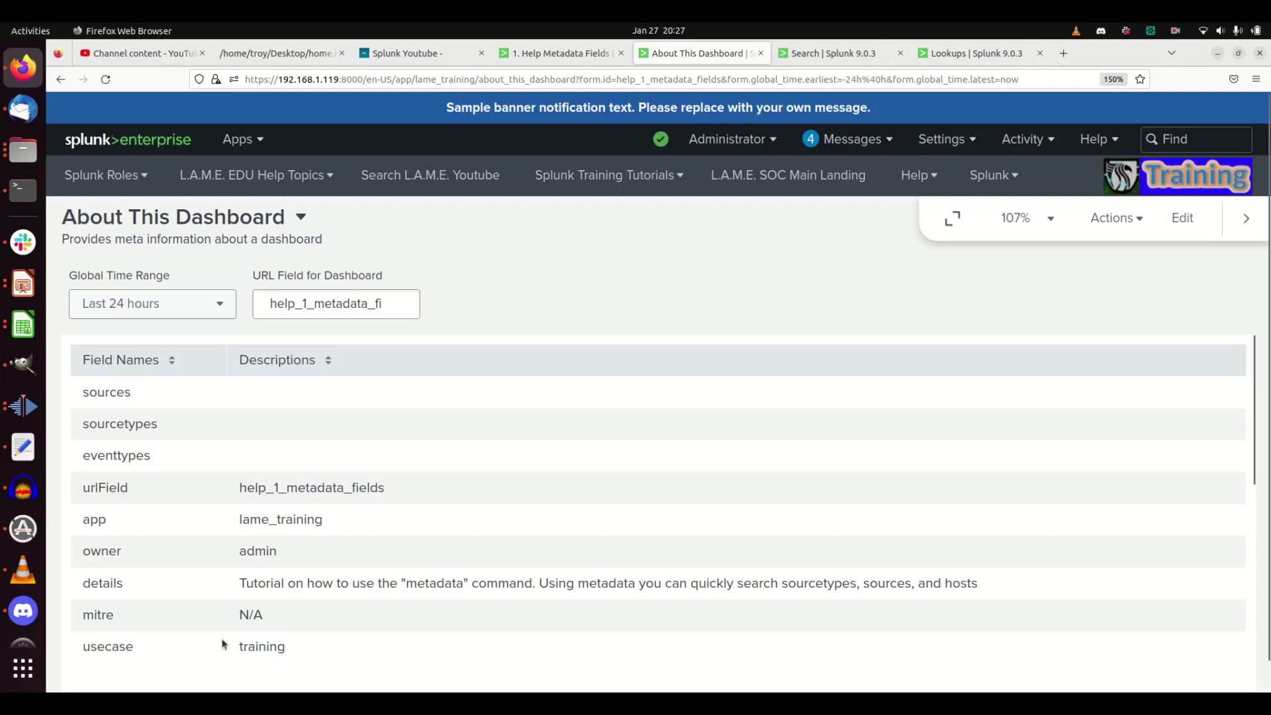
{"action": "double_click", "coordinate": [272, 648]}
{"action": "left_click", "coordinate": [298, 652]}
{"action": "scroll", "coordinate": [1172, 331], "scroll_direction": "down", "scroll_amount": 1}
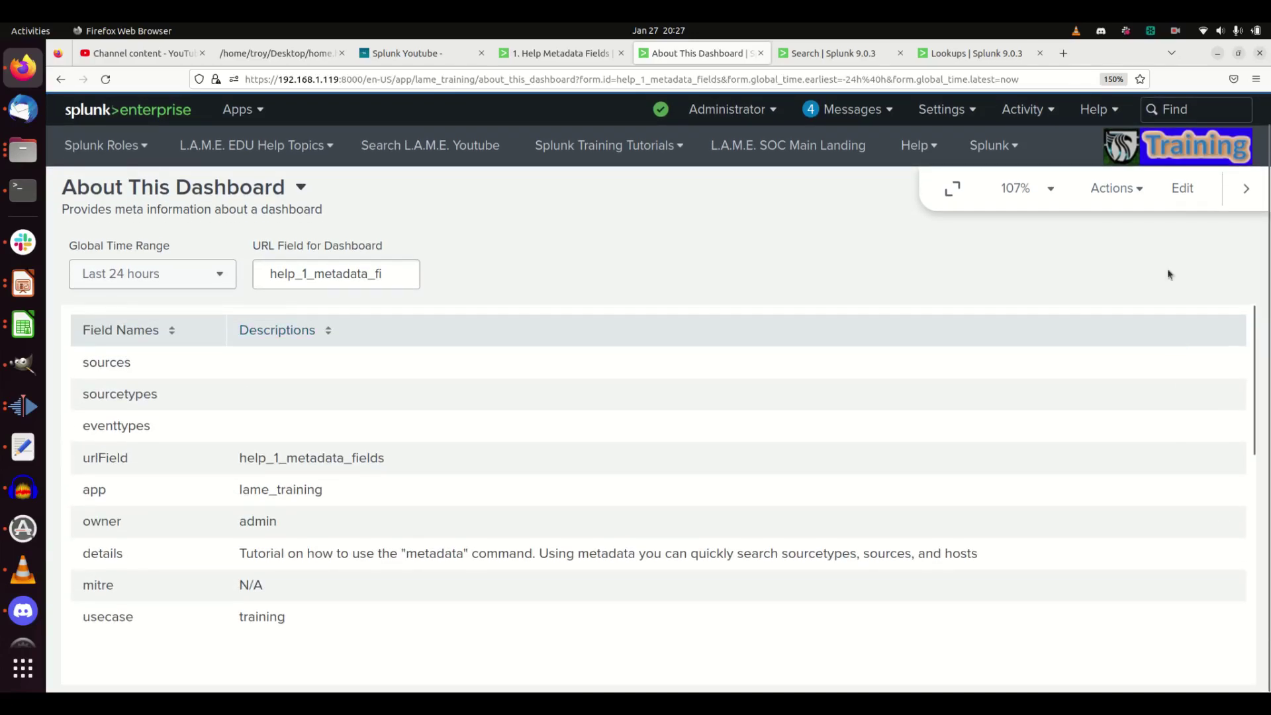
Open the About This Dashboard page for editing and copy the entire SPL query of its Chain_MainSearch data source
{"action": "left_click", "coordinate": [1183, 190]}
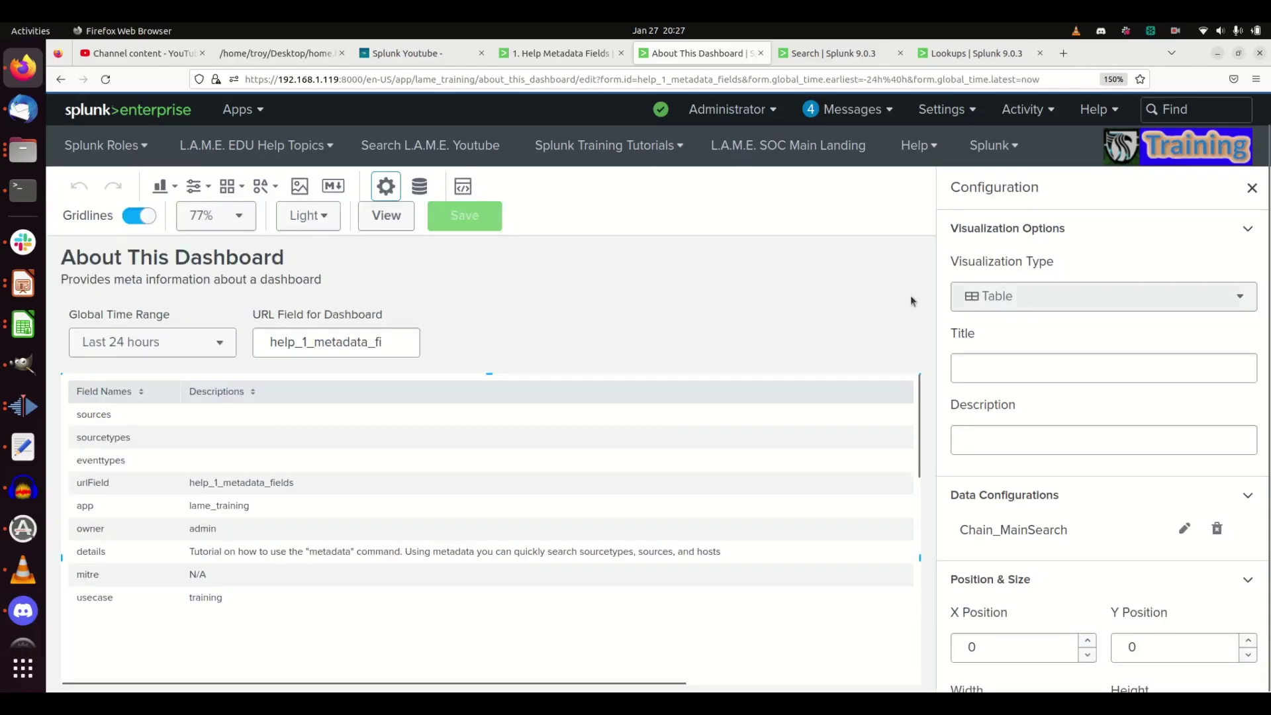
{"action": "left_click", "coordinate": [420, 186]}
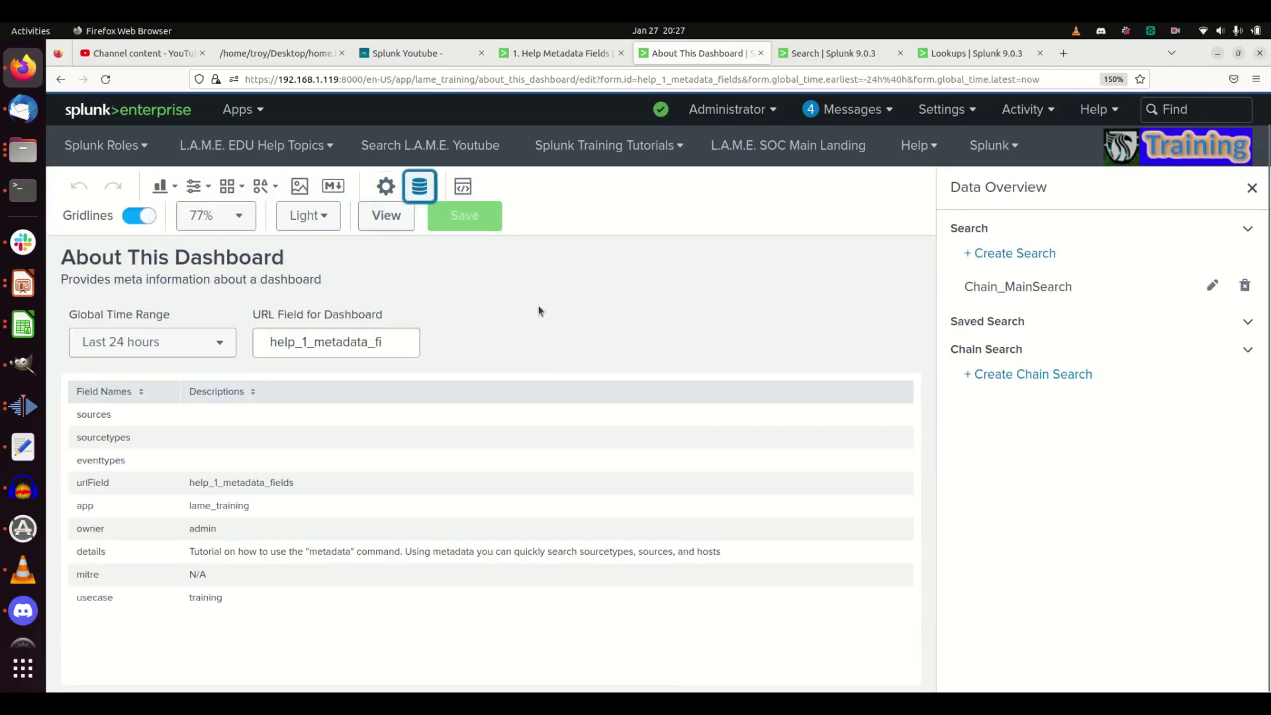
{"action": "left_click", "coordinate": [1212, 285]}
{"action": "triple_click", "coordinate": [1064, 383]}
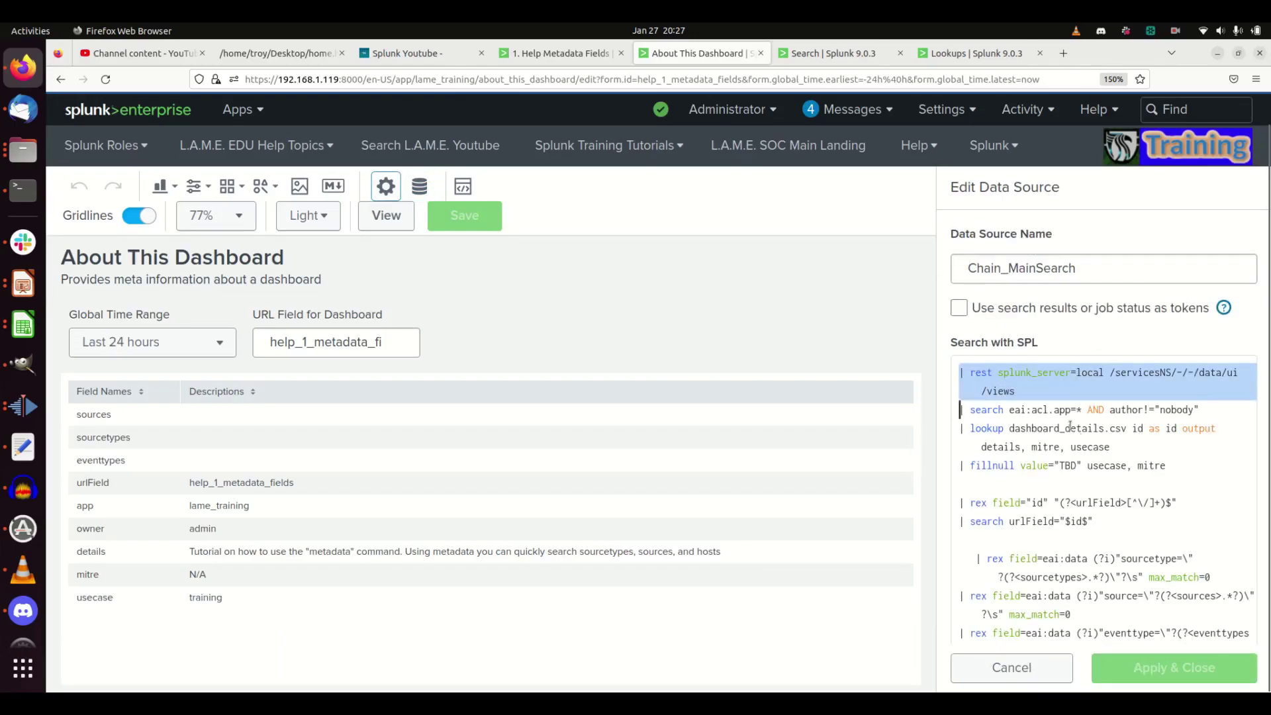
{"action": "key", "text": "ctrl+a"}
{"action": "key", "text": "ctrl+c"}
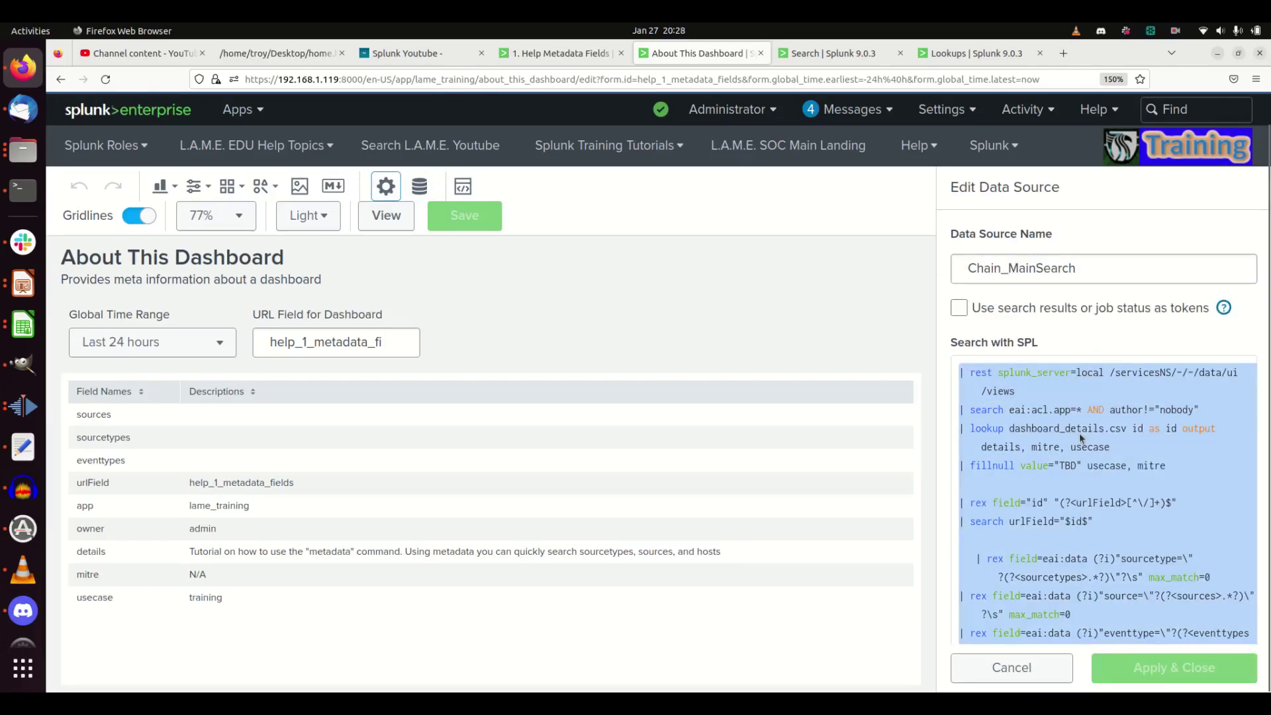
Paste the copied Chain_MainSearch query into the empty search field of the Search page
{"action": "left_click", "coordinate": [824, 54]}
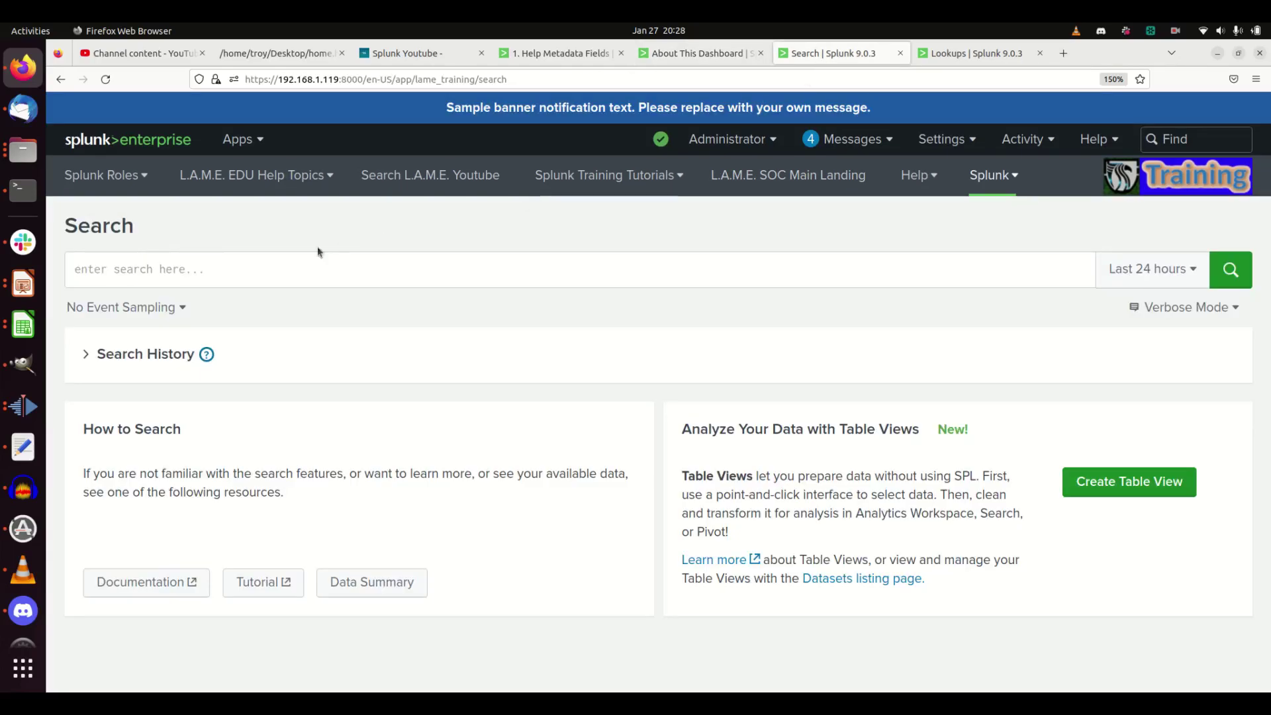
{"action": "left_click", "coordinate": [268, 267]}
{"action": "key", "text": "ctrl+v"}
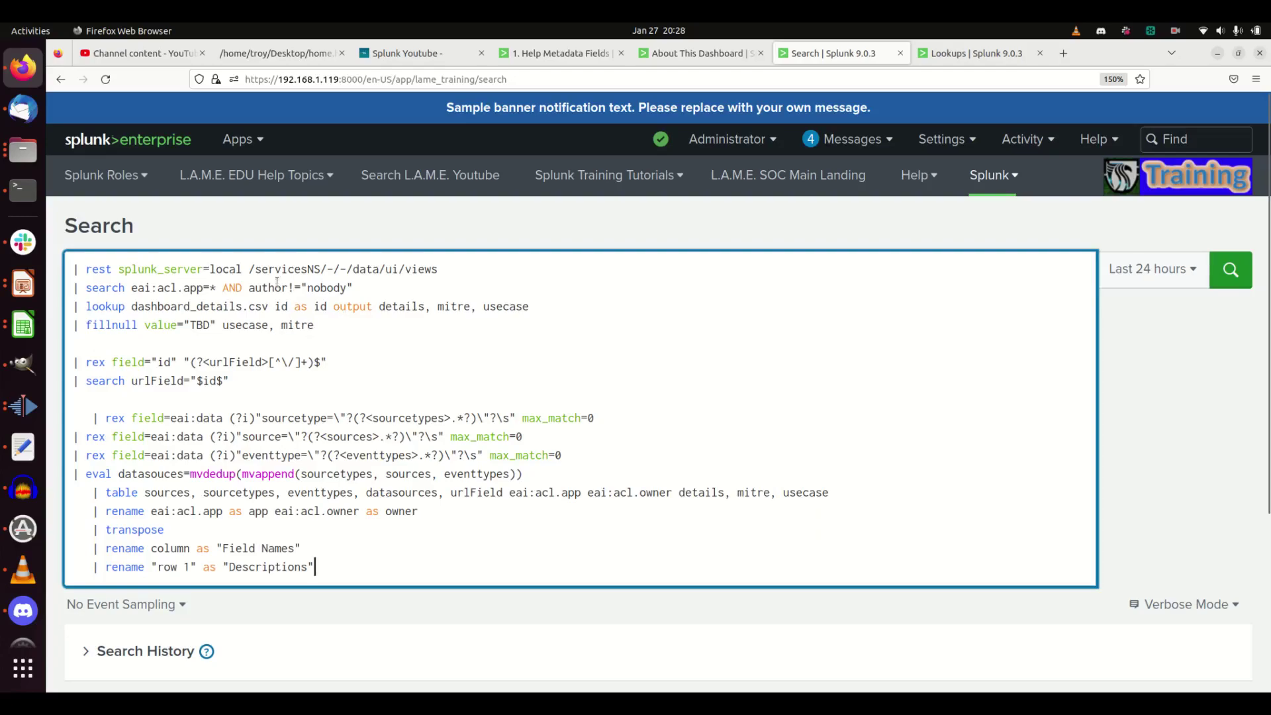
Cut the query down to "| rest splunk_server=local /servicesNS/-/-/data/ui/views" and run it
{"action": "left_click_drag", "start_coordinate": [75, 288], "coordinate": [378, 585]}
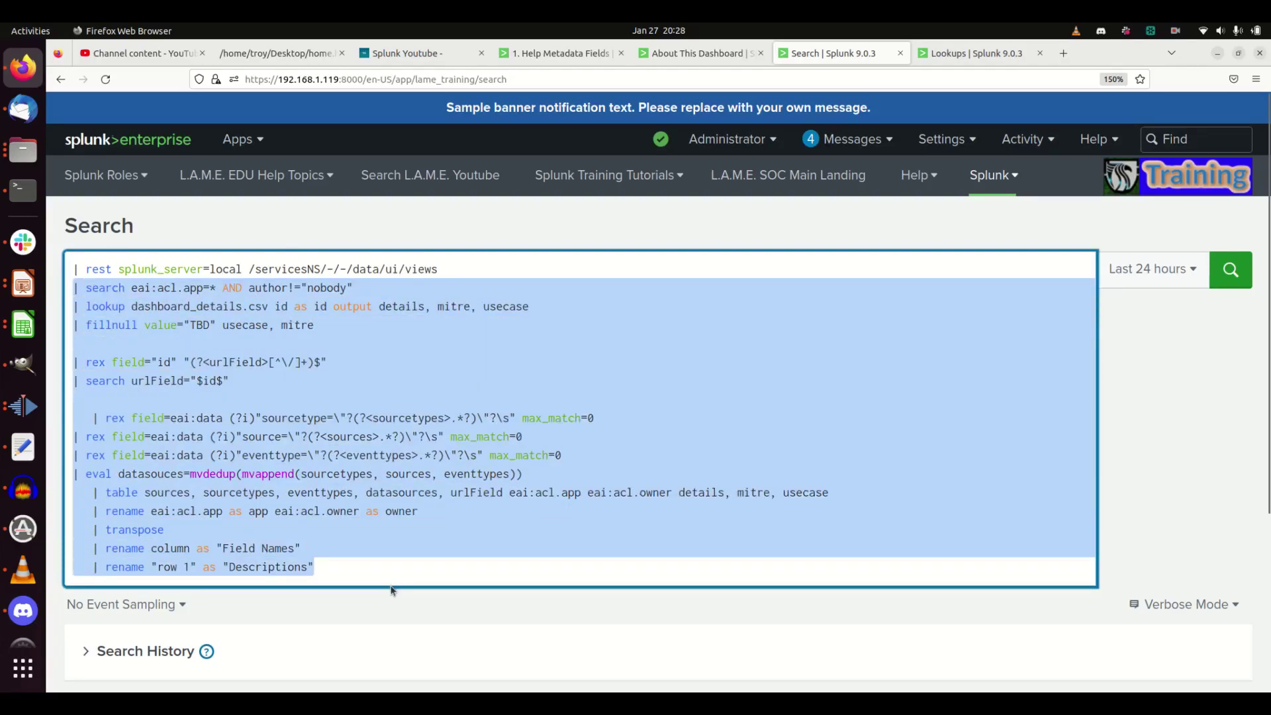
{"action": "key", "text": "BackSpace"}
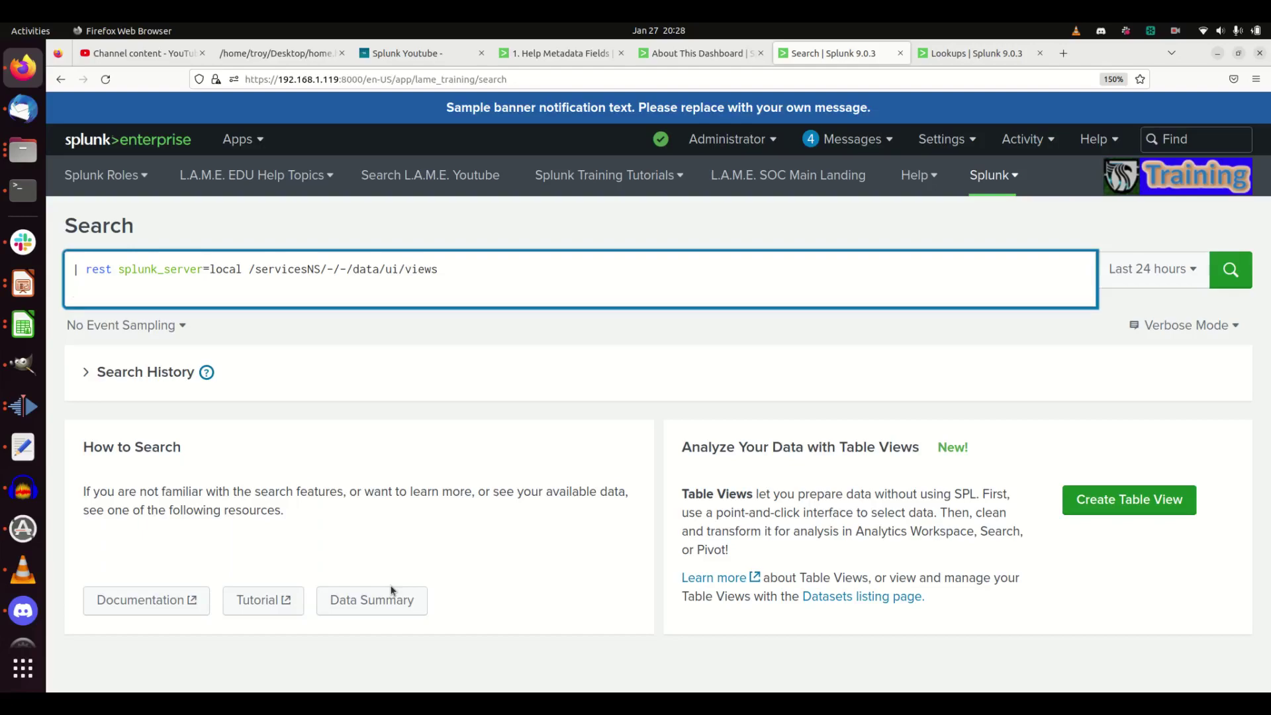
{"action": "key", "text": "BackSpace"}
{"action": "key", "text": "Return"}
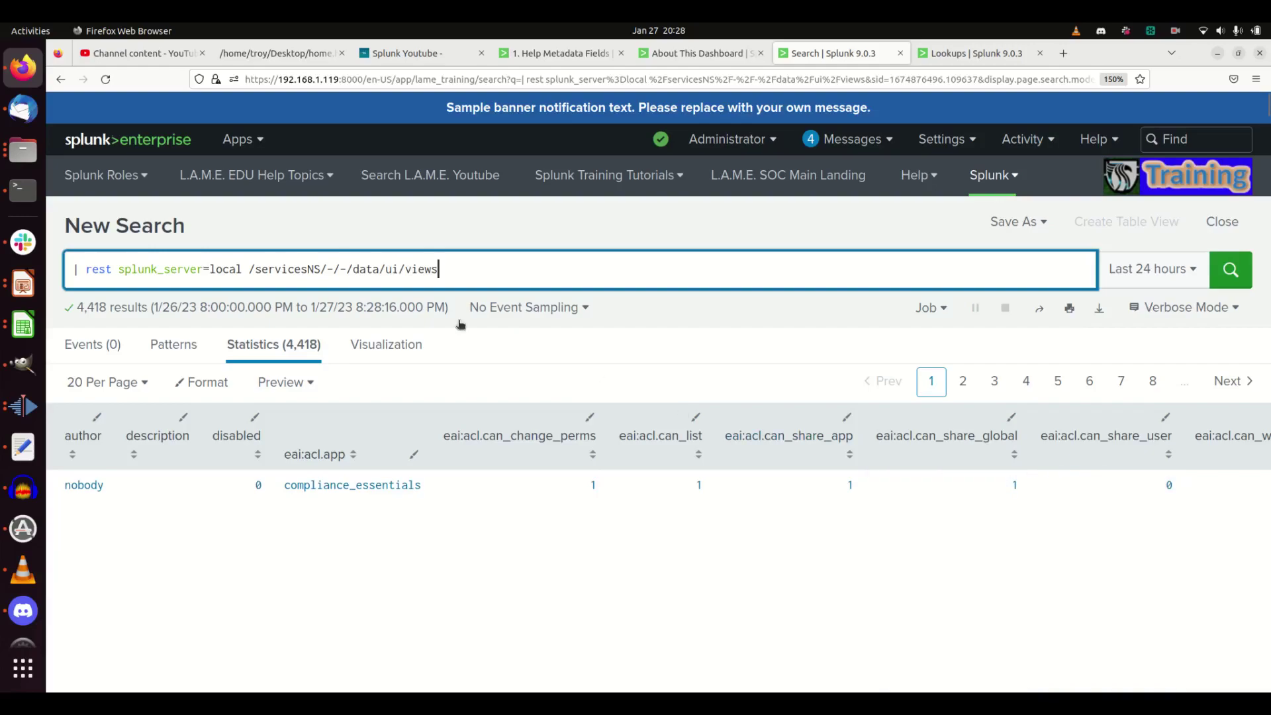
Append "| head 1 | transpose" to the rest query and run the search
{"action": "left_click_drag", "start_coordinate": [74, 270], "coordinate": [214, 278]}
{"action": "left_click", "coordinate": [262, 271]}
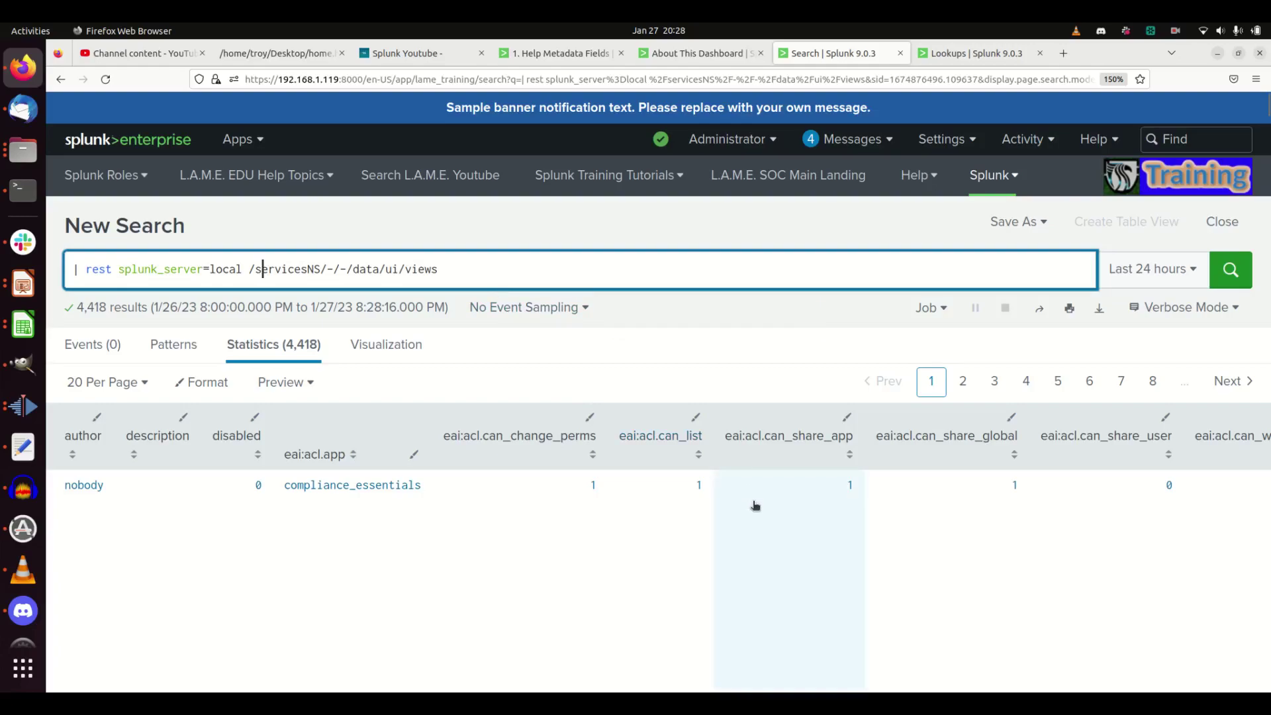
{"action": "left_click", "coordinate": [563, 268]}
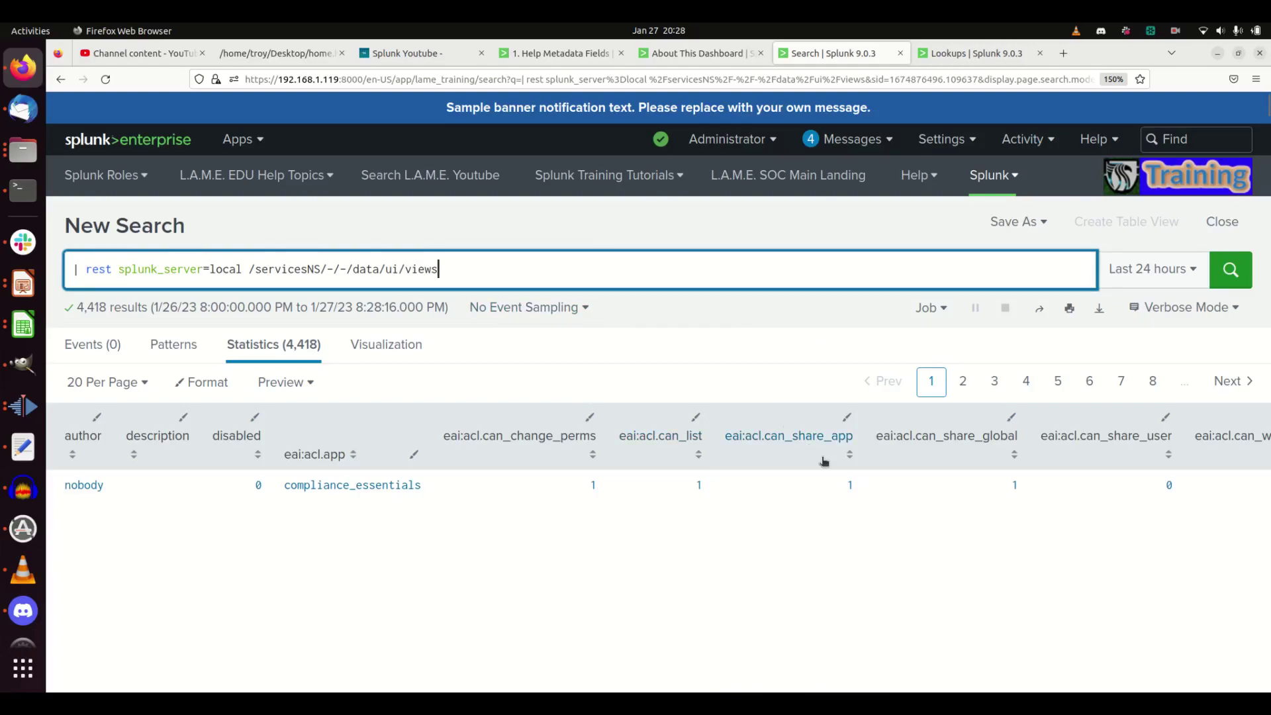
{"action": "type", "text": "| head 1"}
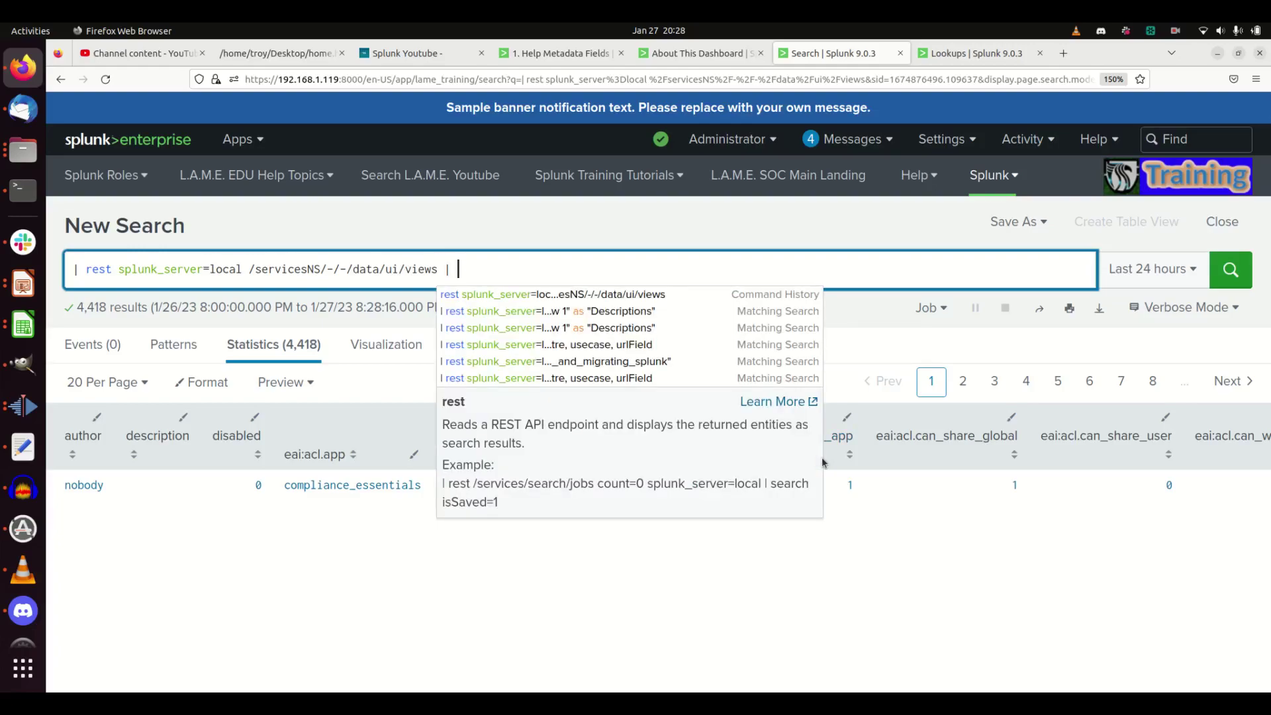
{"action": "type", "text": "| transpose"}
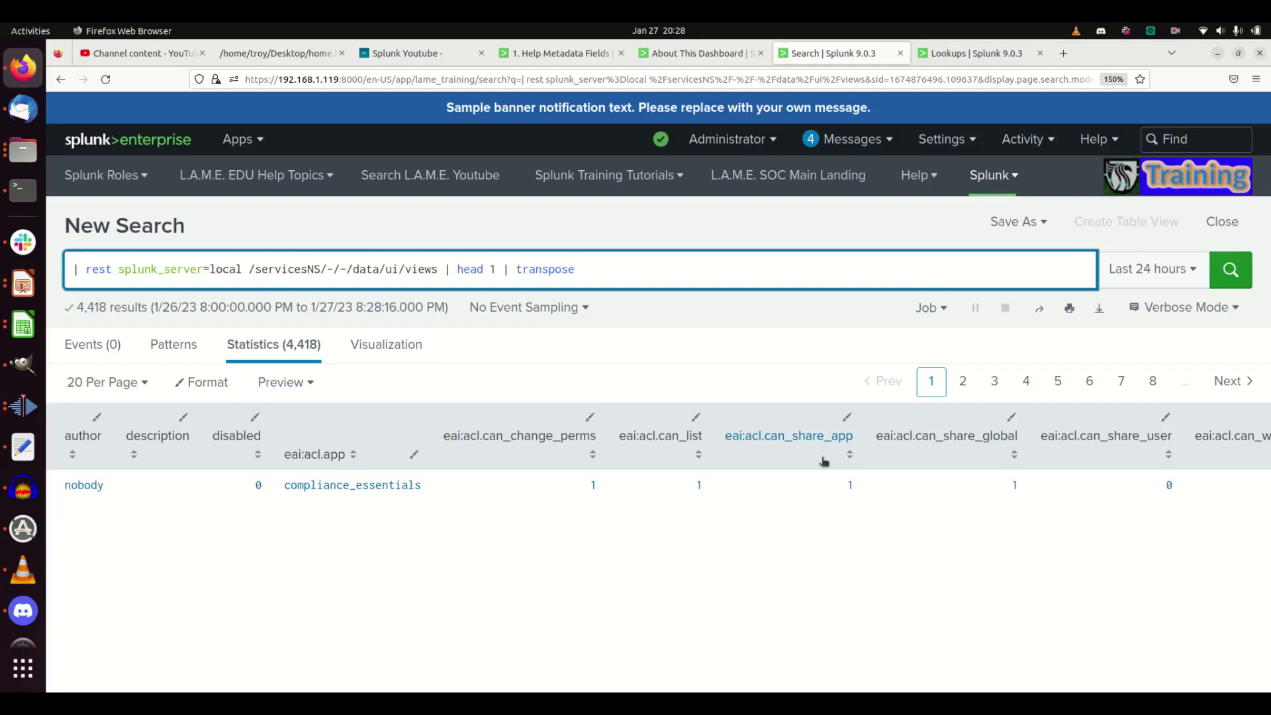
{"action": "key", "text": "Return"}
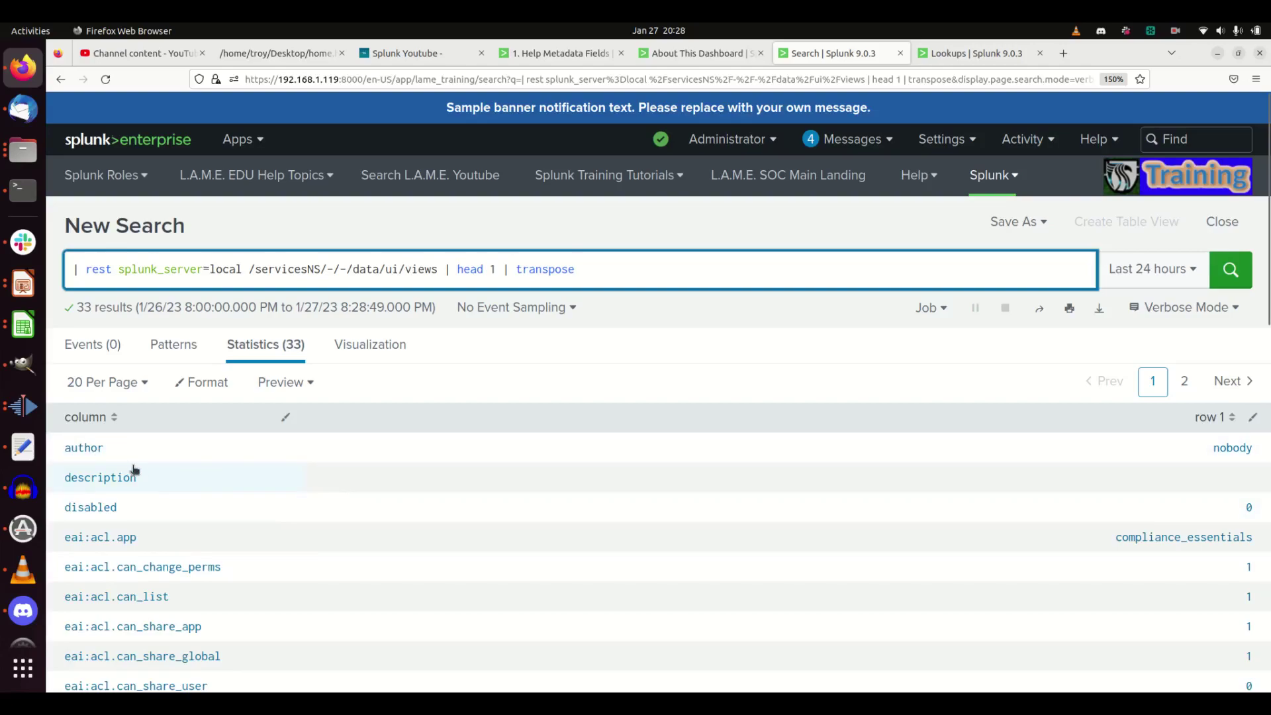
Examine the transposed fields on both result pages, including the id, label and title rows
{"action": "scroll", "coordinate": [139, 502], "scroll_direction": "down", "scroll_amount": 3}
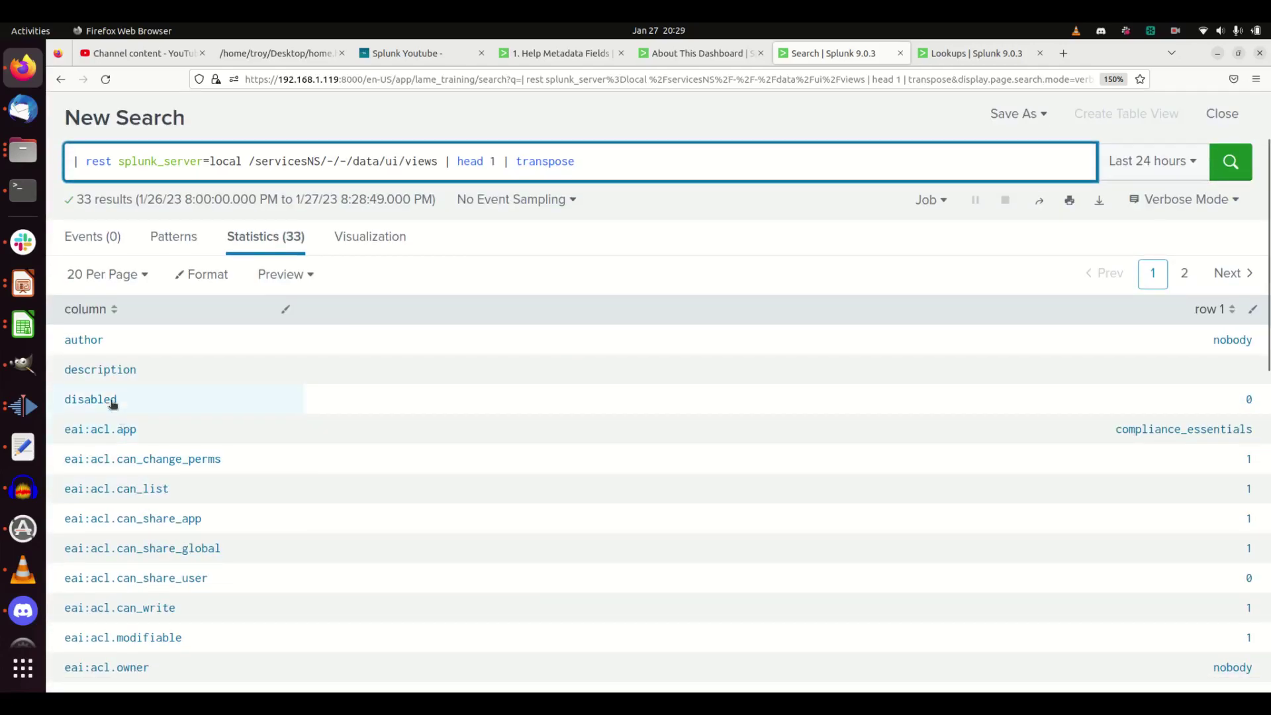
{"action": "scroll", "coordinate": [193, 529], "scroll_direction": "down", "scroll_amount": 4}
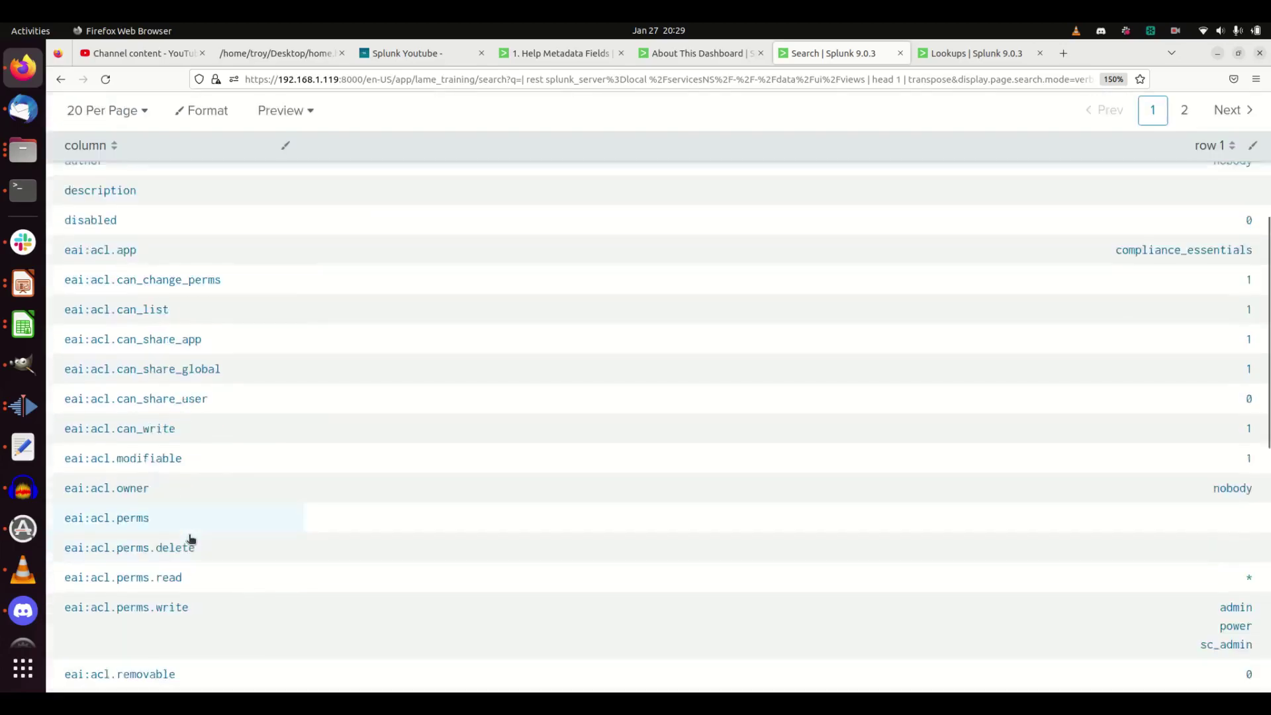
{"action": "scroll", "coordinate": [188, 540], "scroll_direction": "up", "scroll_amount": 4}
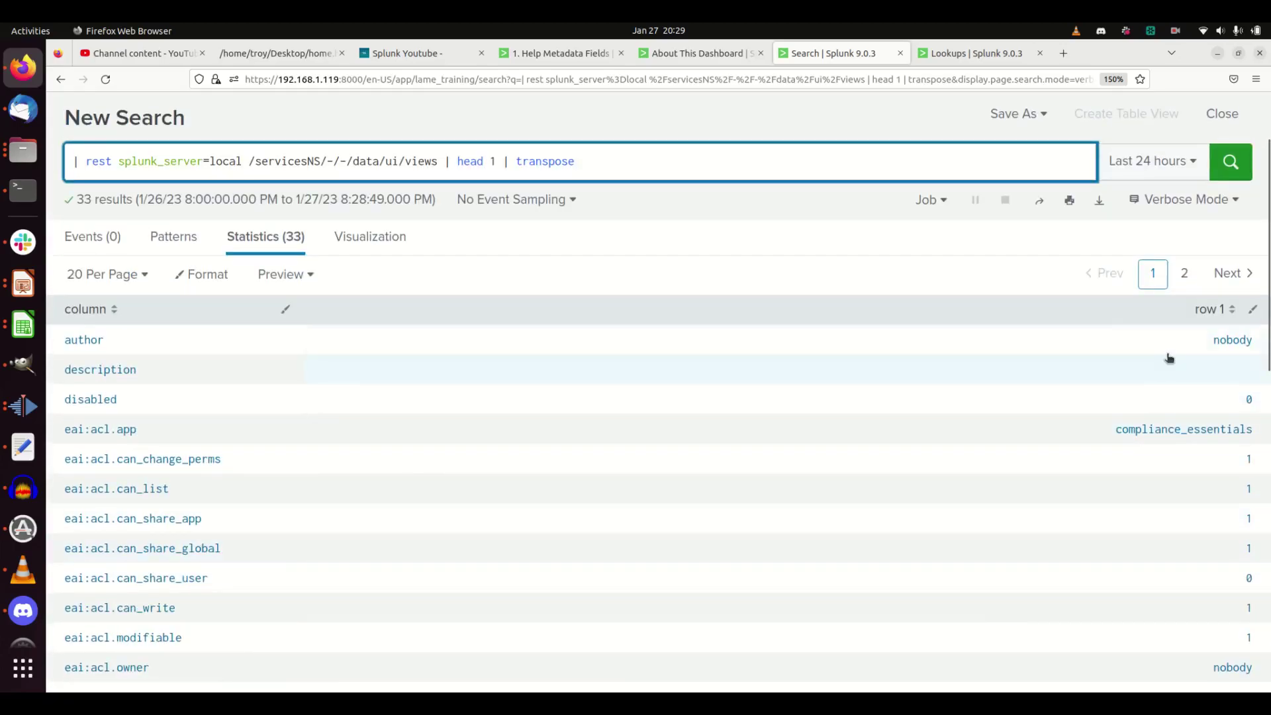
{"action": "left_click", "coordinate": [1185, 274]}
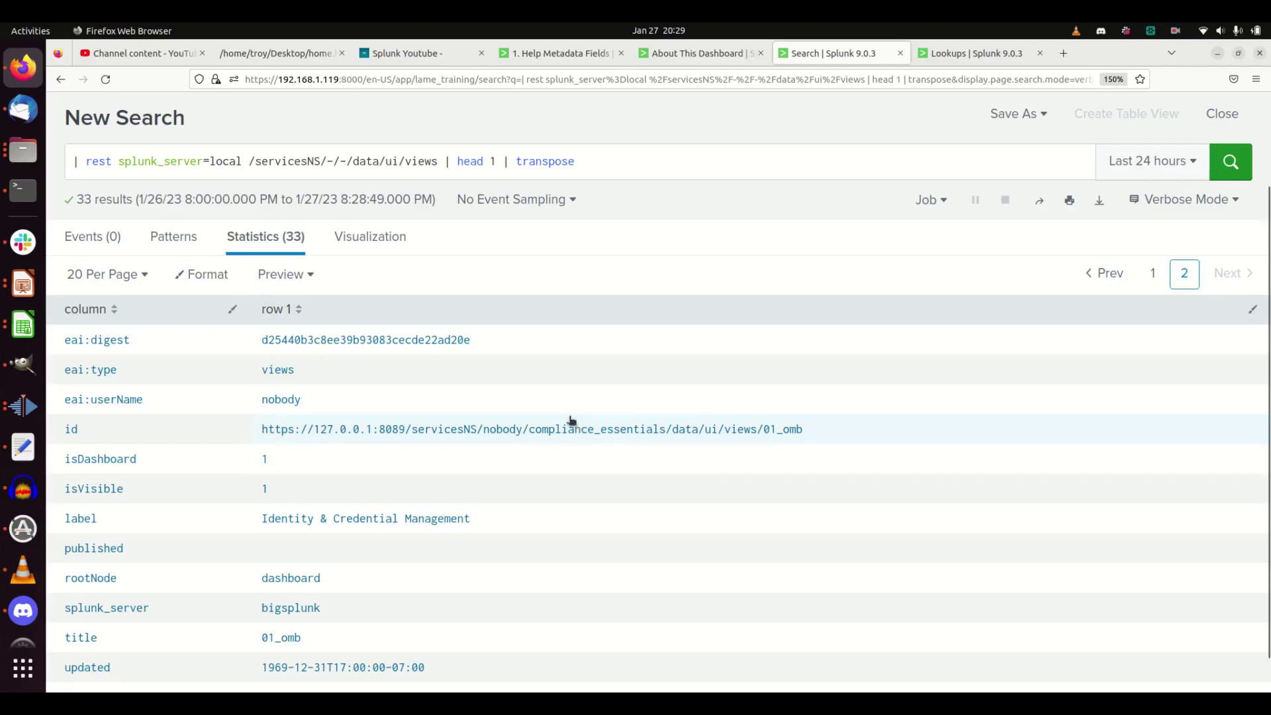
{"action": "scroll", "coordinate": [441, 493], "scroll_direction": "down", "scroll_amount": 1}
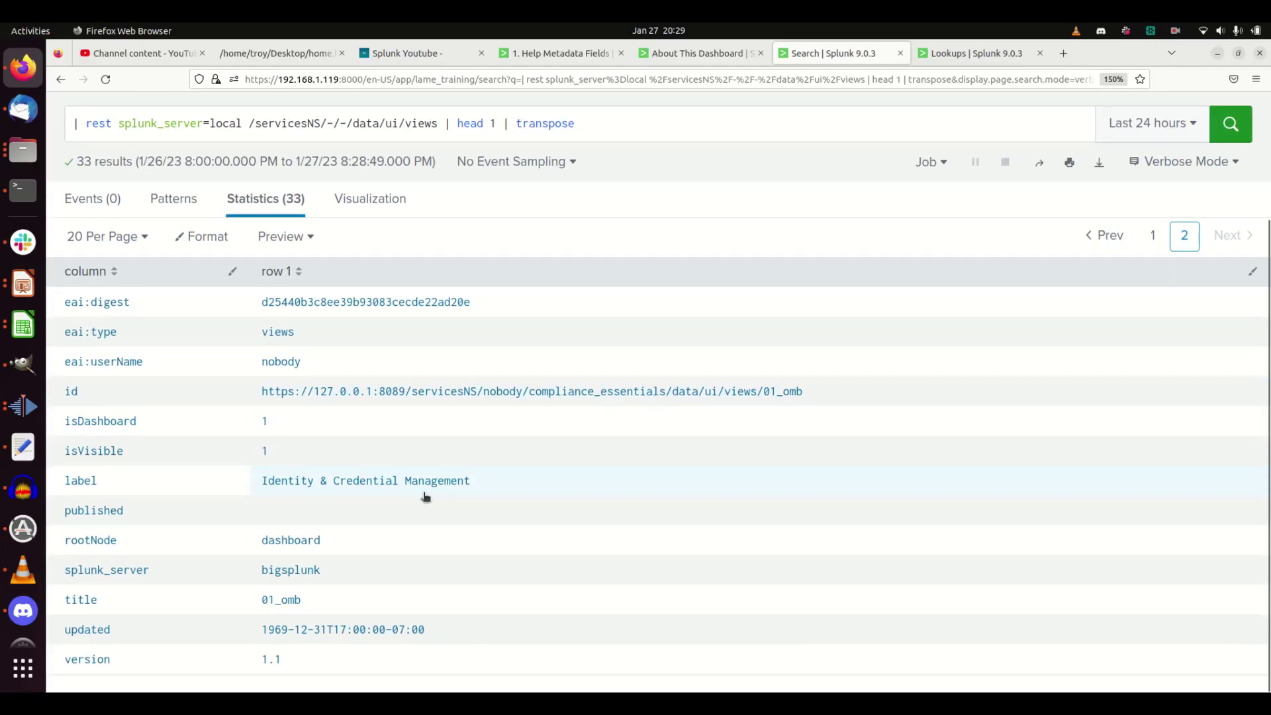
{"action": "left_click_drag", "start_coordinate": [304, 604], "coordinate": [260, 609]}
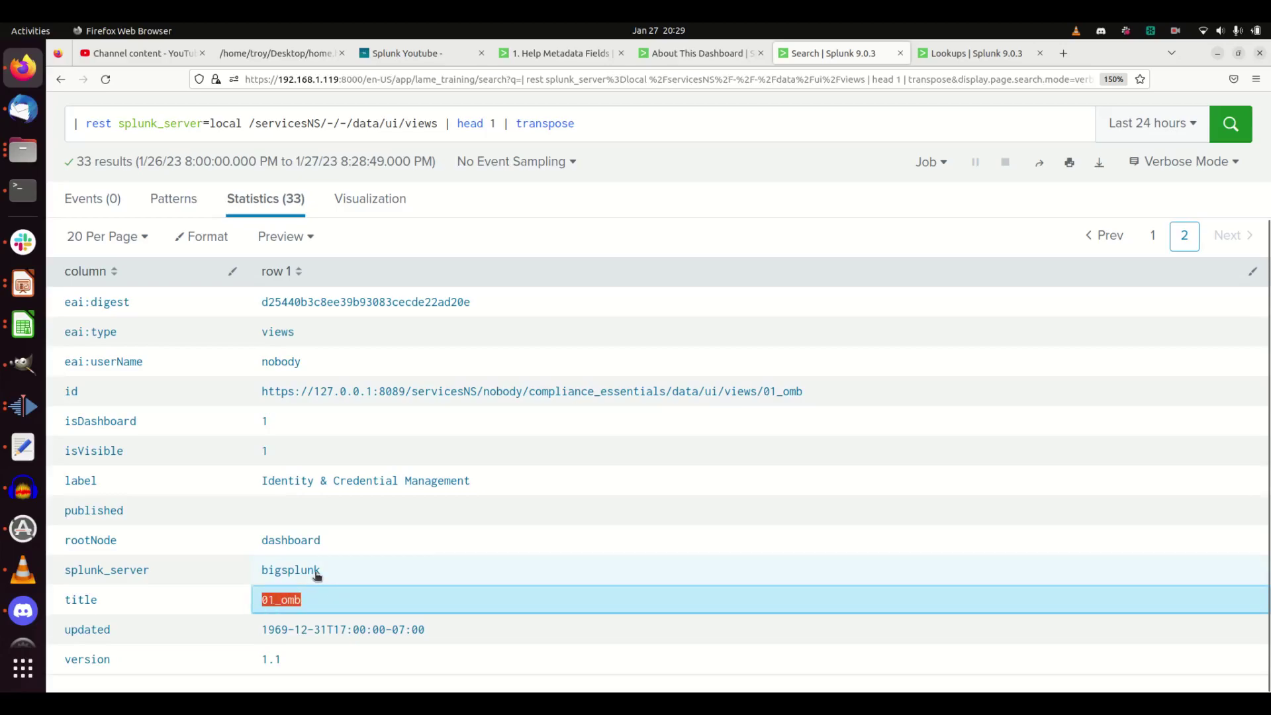
Replace the head and transpose commands with the full query remainder, from the eai:acl.app search and dashboard_details.csv lookup through the "Descriptions" rename
{"action": "scroll", "coordinate": [317, 576], "scroll_direction": "up", "scroll_amount": 4}
{"action": "left_click", "coordinate": [601, 262]}
{"action": "key", "text": "ctrl+BackSpace"}
{"action": "key", "text": "ctrl+BackSpace"}
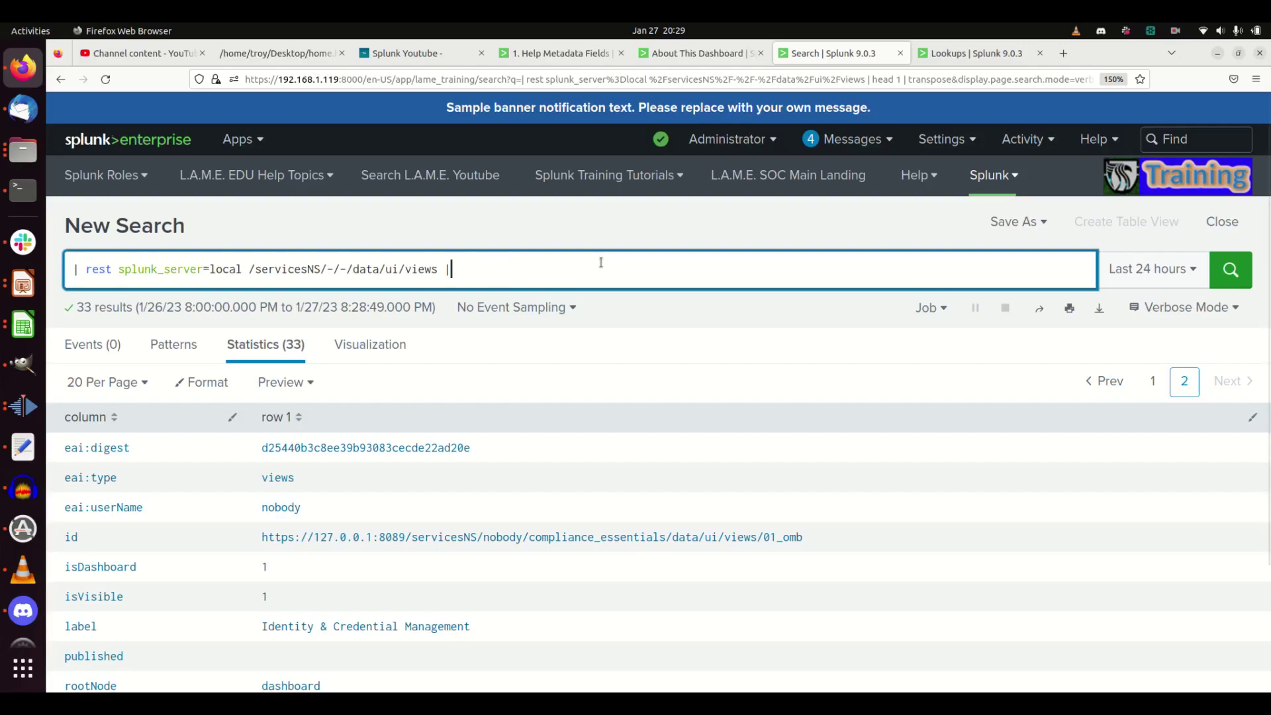
{"action": "key", "text": "ctrl+BackSpace"}
{"action": "key", "text": "shift+Return"}
{"action": "type", "text": "| search eai:acl.app=* AND author!=\"nobody\" | lookup dashboard_details.csv id as id output details, mitre, usecase | fillnull value=\"TBD\" usecase, mitre  | rex field=\"id\" \"(?<urlField>[^\\/]+)$\" | search urlField=\"$id$\"    | rex field=eai:data (?i)\"sourcetype=\\\"?(?<sourcetypes>.*?)\\\"?\\s\" max_match=0 | rex field=eai:data (?i)\"source=\\\"?(?<sources>.*?)\\\"?\\s\" max_match=0 | rex field=eai:data (?i)\"eventtype=\\\"?(?<eventtypes>.*?)\\\"?\\s\" max_match=0 | eval datasouces=mvdedup(mvappend(sourcetypes, sources, eventtypes))   | table sources, sourcetypes, eventtypes, datasources, urlField eai:acl.app eai:acl.owner details, mitre, usecase   | rename eai:acl.app as app eai:acl.owner as owner   | transpose   | rename column as \"Field Names\"   | rename \"row 1\" as \"Descriptions\""}
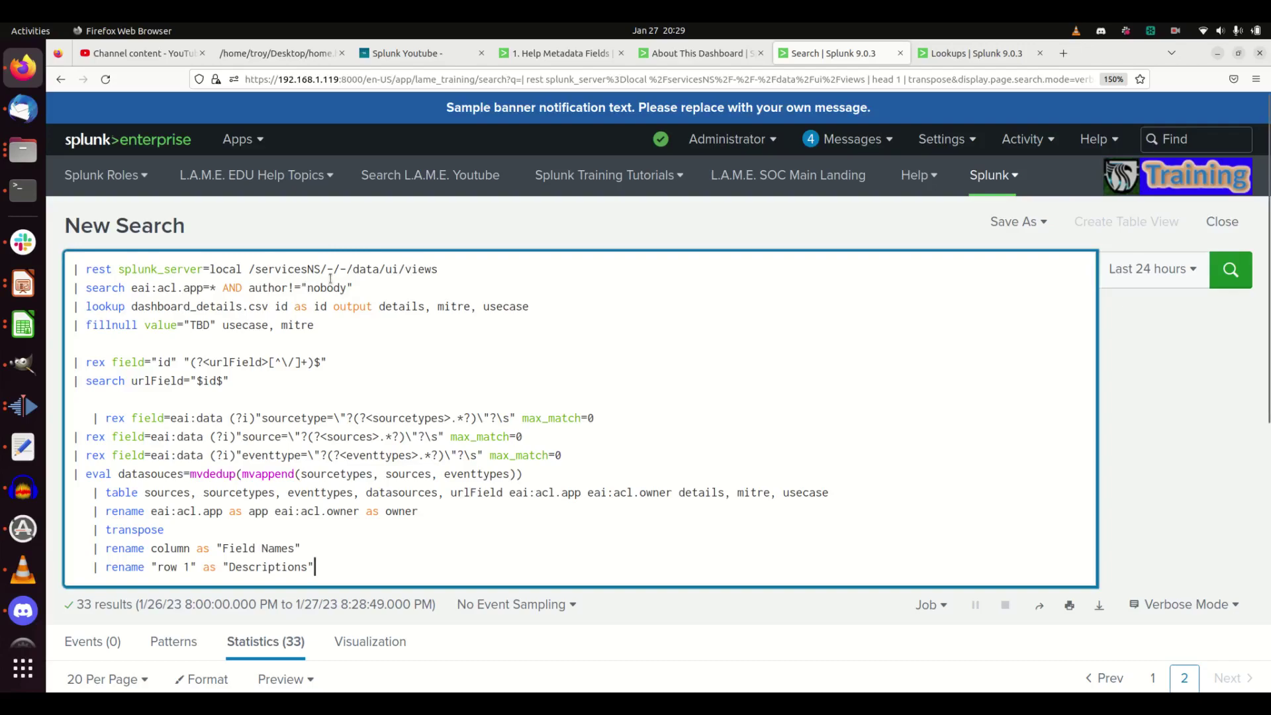
Filter the Lookups list by "dashboard" and open the L.A.M.E. EDU app's dashboard_details.csv, the lookup file referenced in the query
{"action": "left_click", "coordinate": [217, 288]}
{"action": "double_click", "coordinate": [183, 308]}
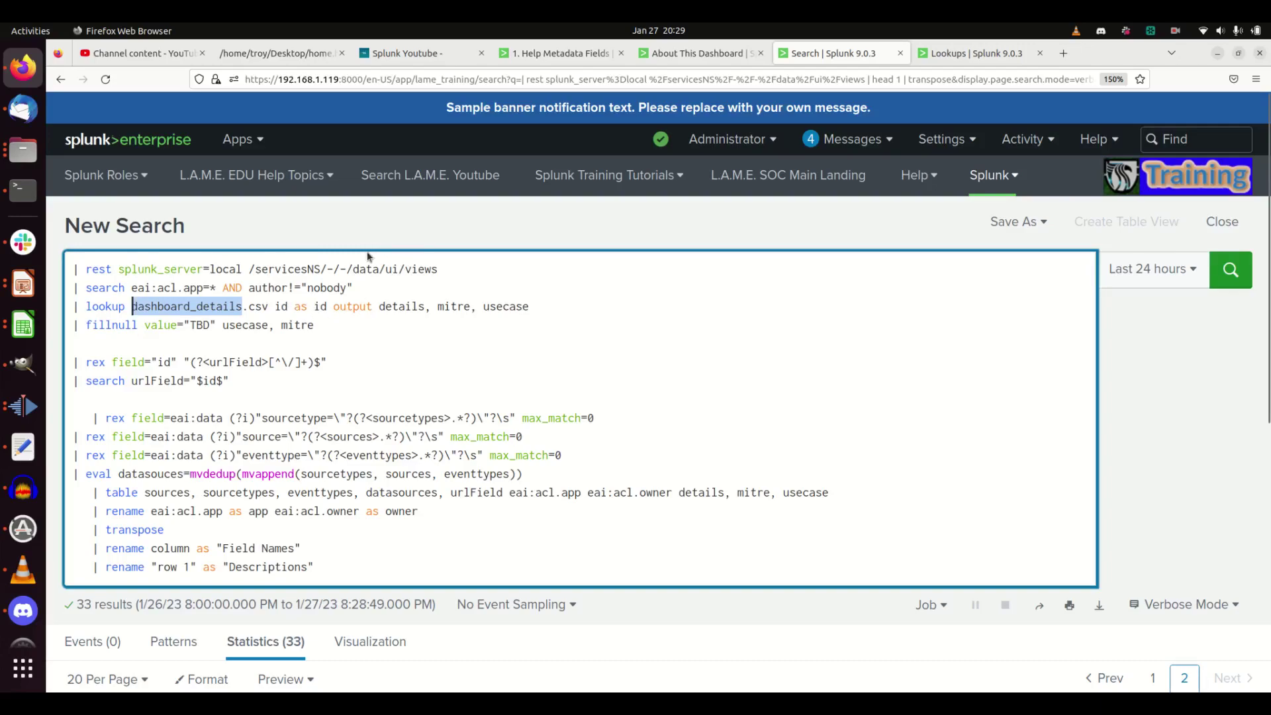
{"action": "left_click", "coordinate": [966, 55]}
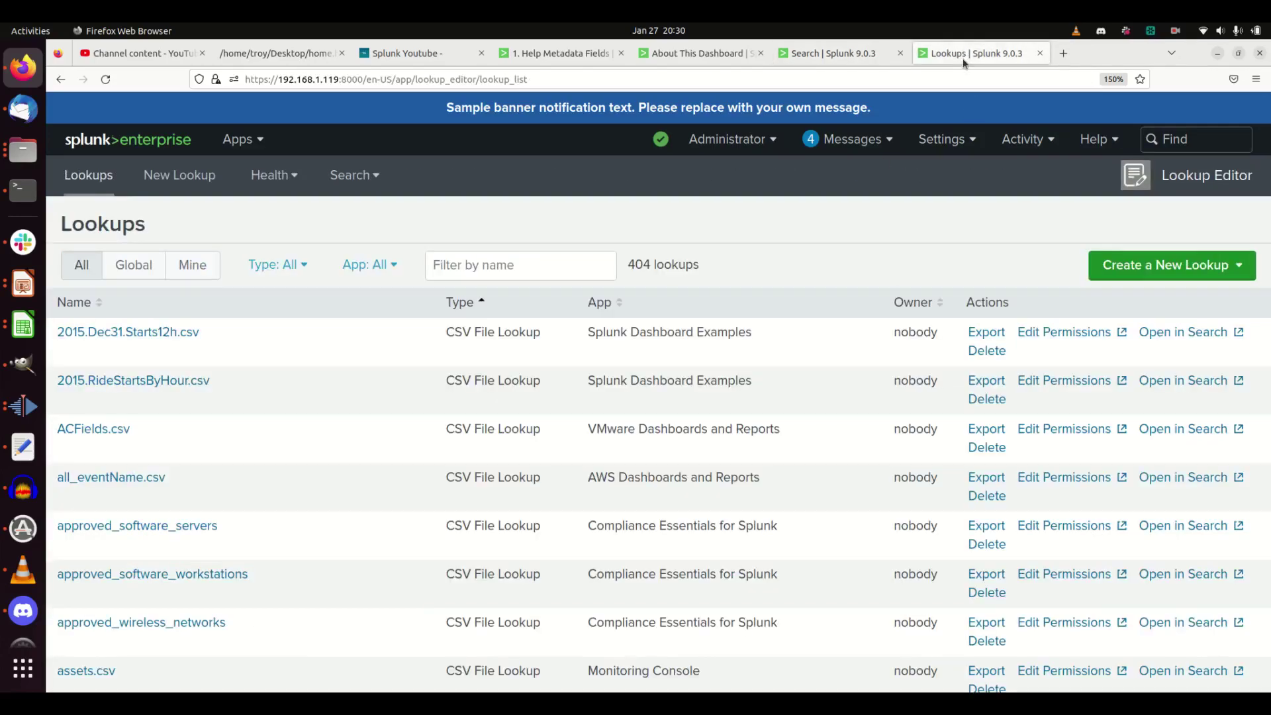
{"action": "left_click", "coordinate": [486, 266]}
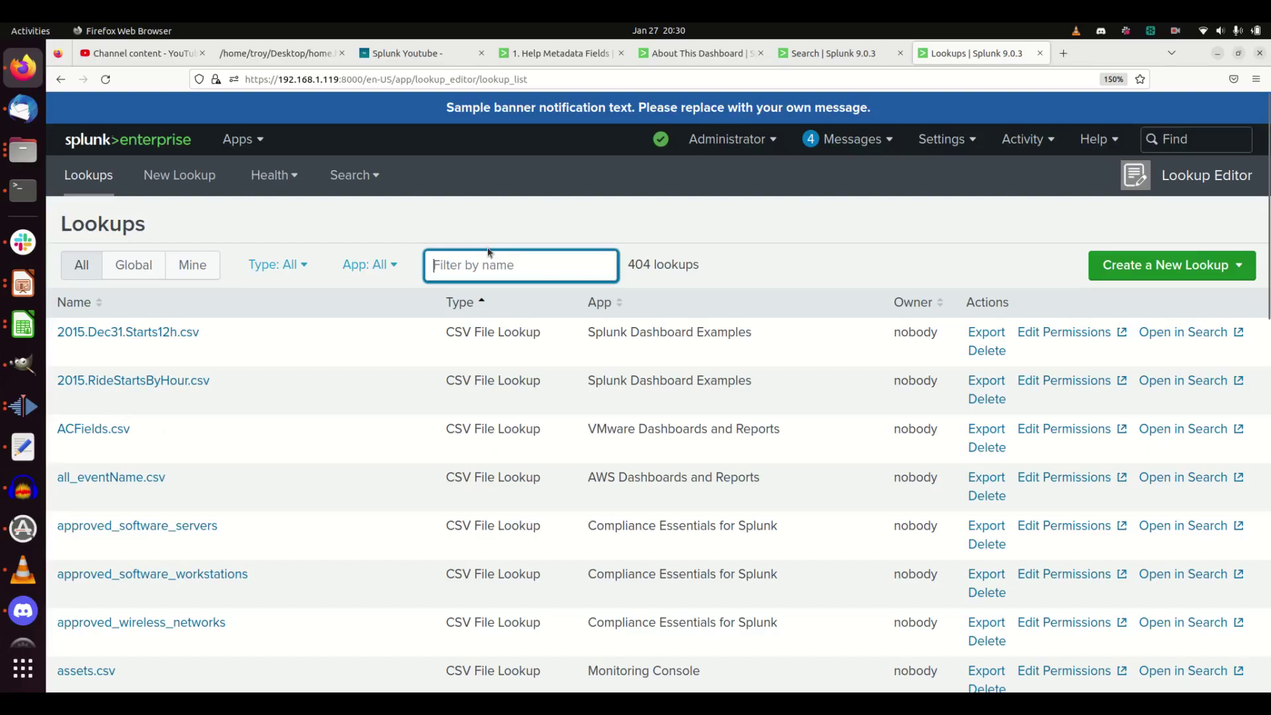
{"action": "type", "text": "dasboa"}
{"action": "key", "text": "BackSpace"}
{"action": "key", "text": "BackSpace"}
{"action": "key", "text": "BackSpace"}
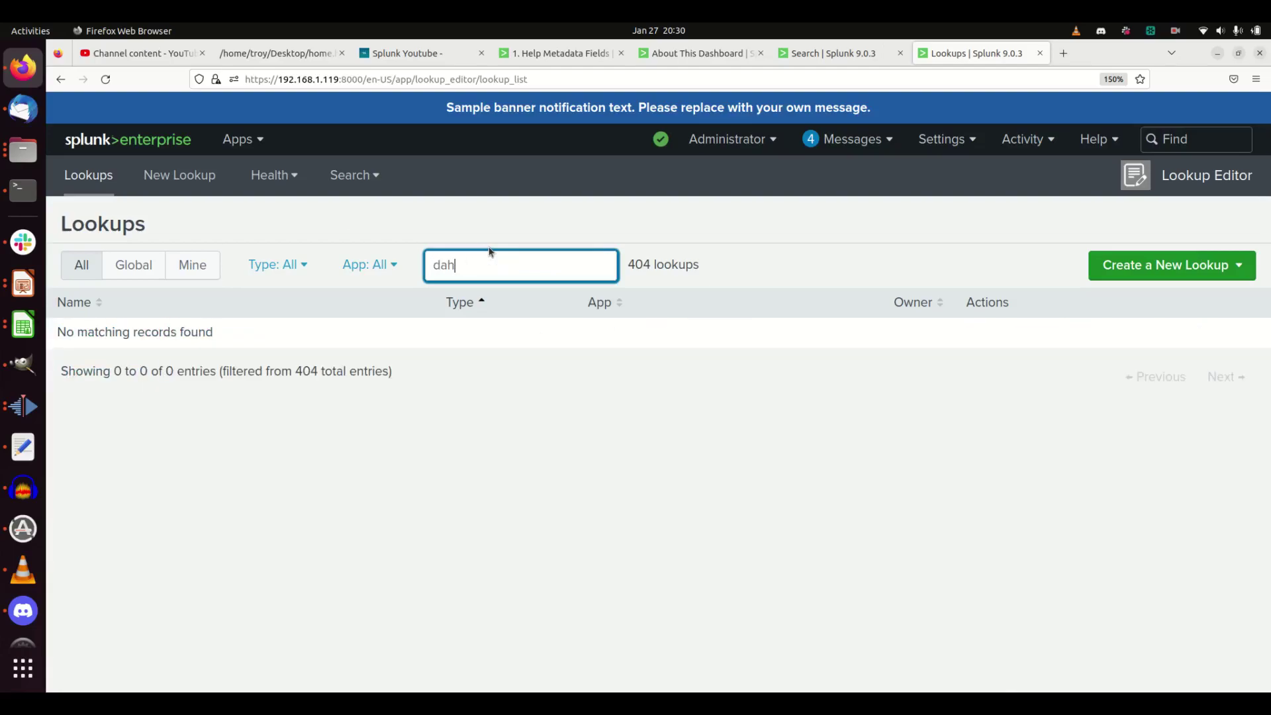
{"action": "type", "text": "hboard"}
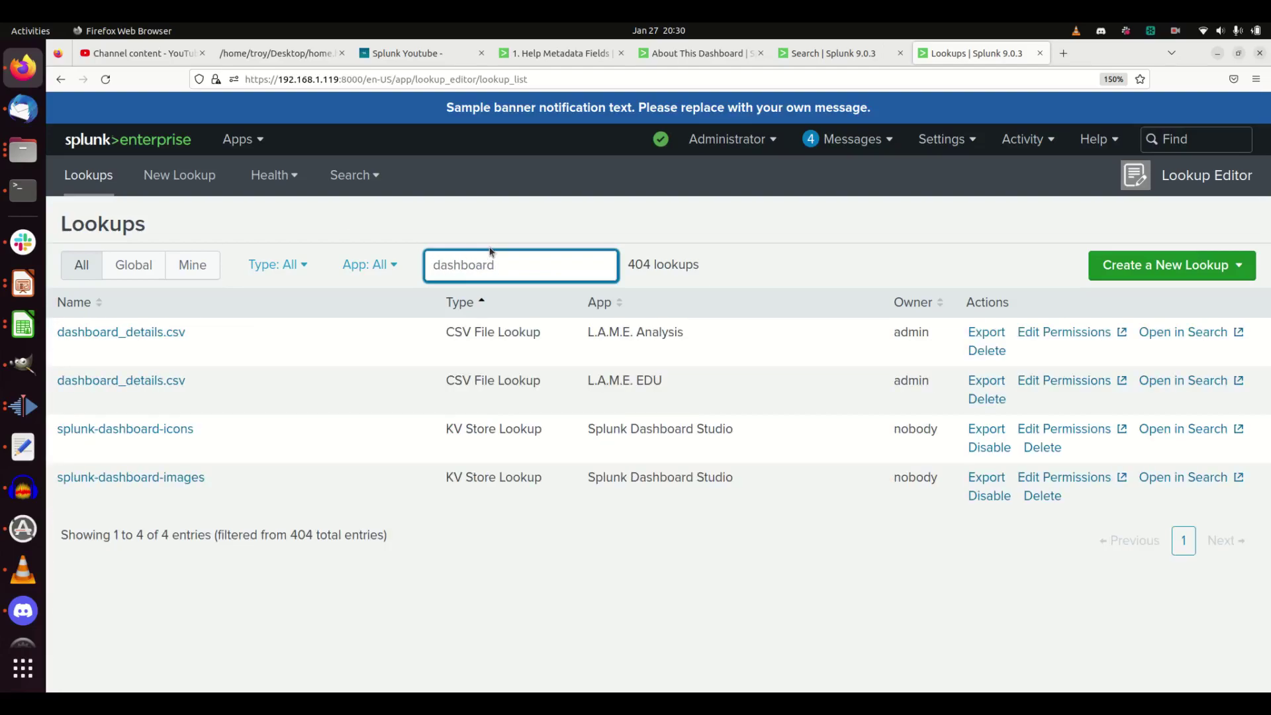
{"action": "left_click", "coordinate": [111, 384]}
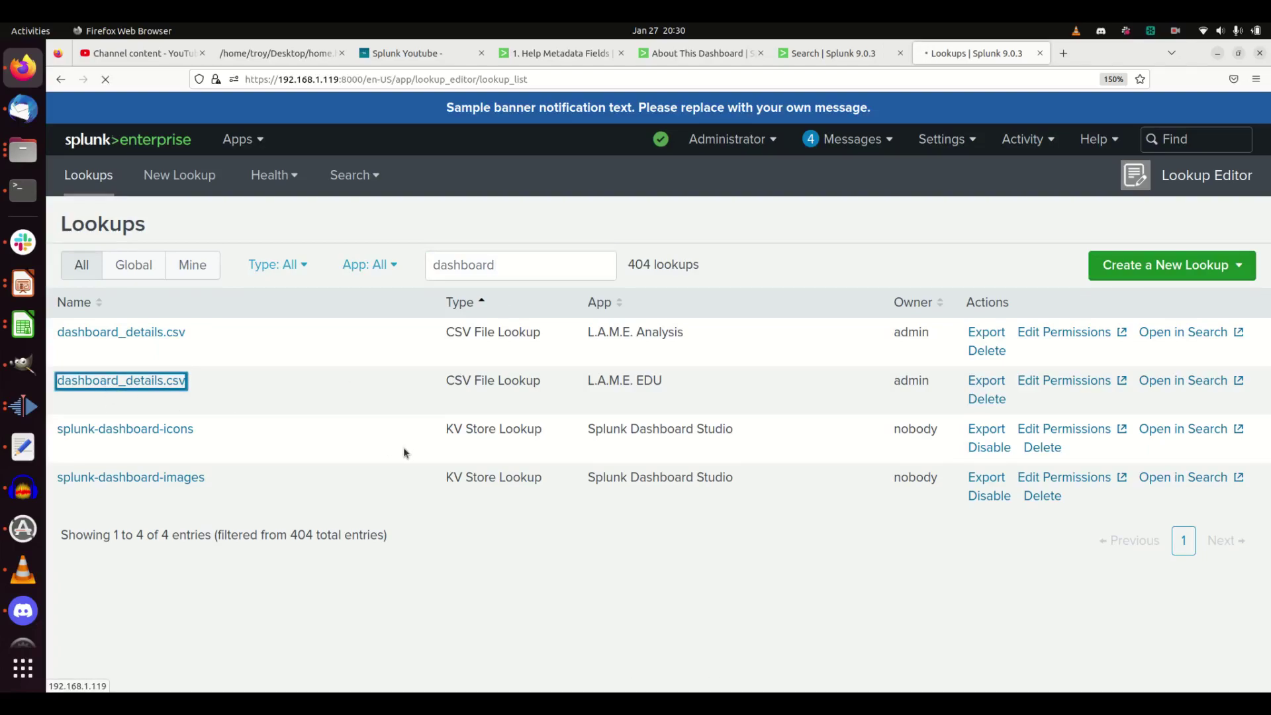
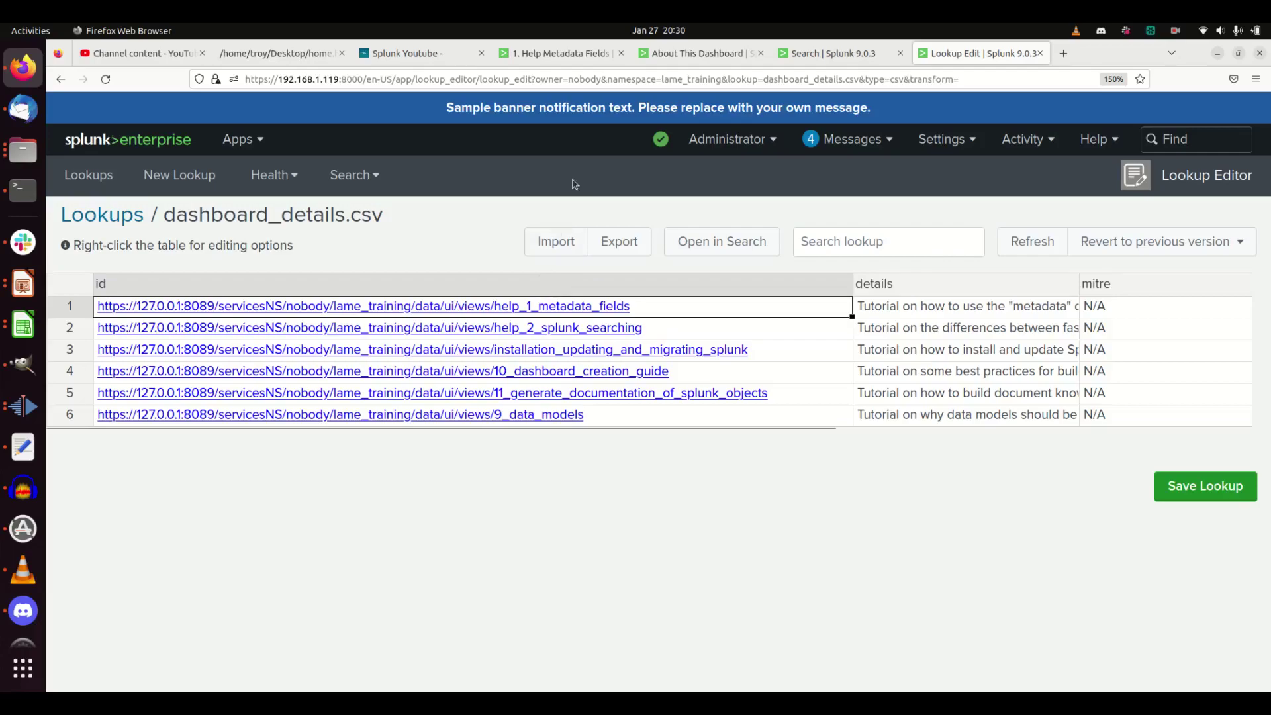
Compare the Help Metadata Fields dashboard's URL, especially its lame_training/help_1_metadata_fields part, with the first id entry in dashboard_details.csv
{"action": "left_click", "coordinate": [552, 53]}
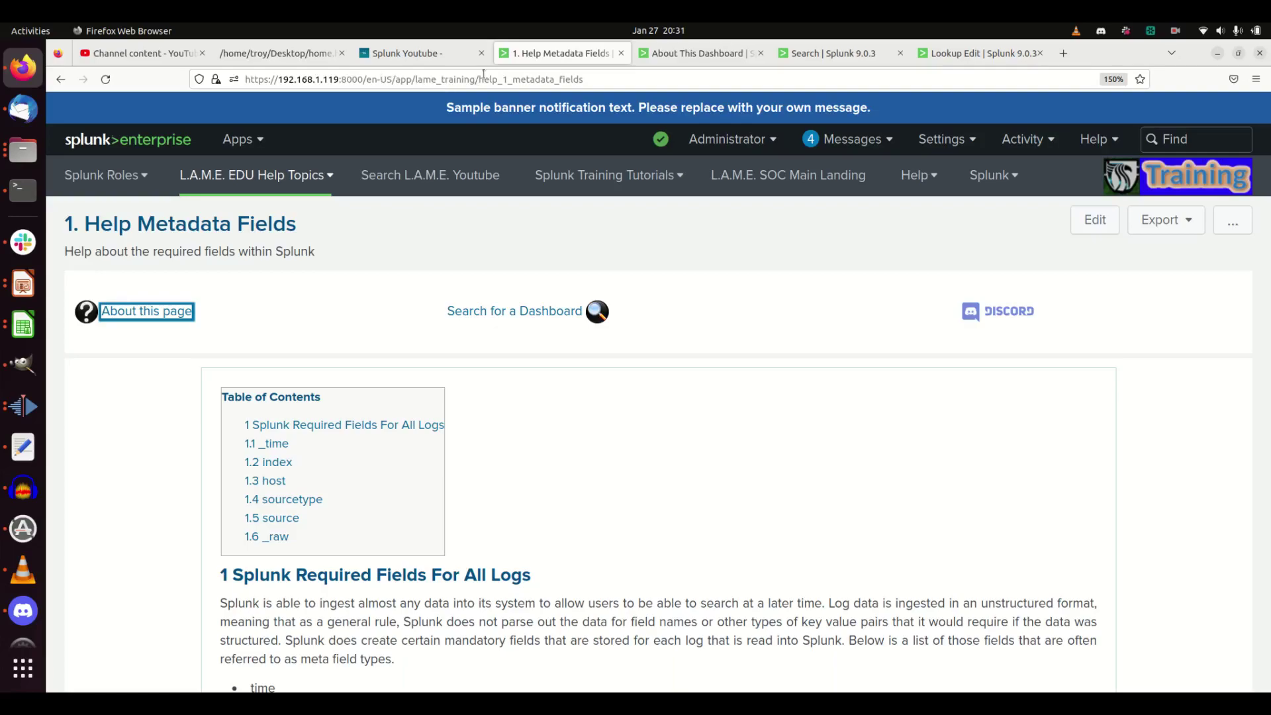
{"action": "left_click", "coordinate": [964, 55]}
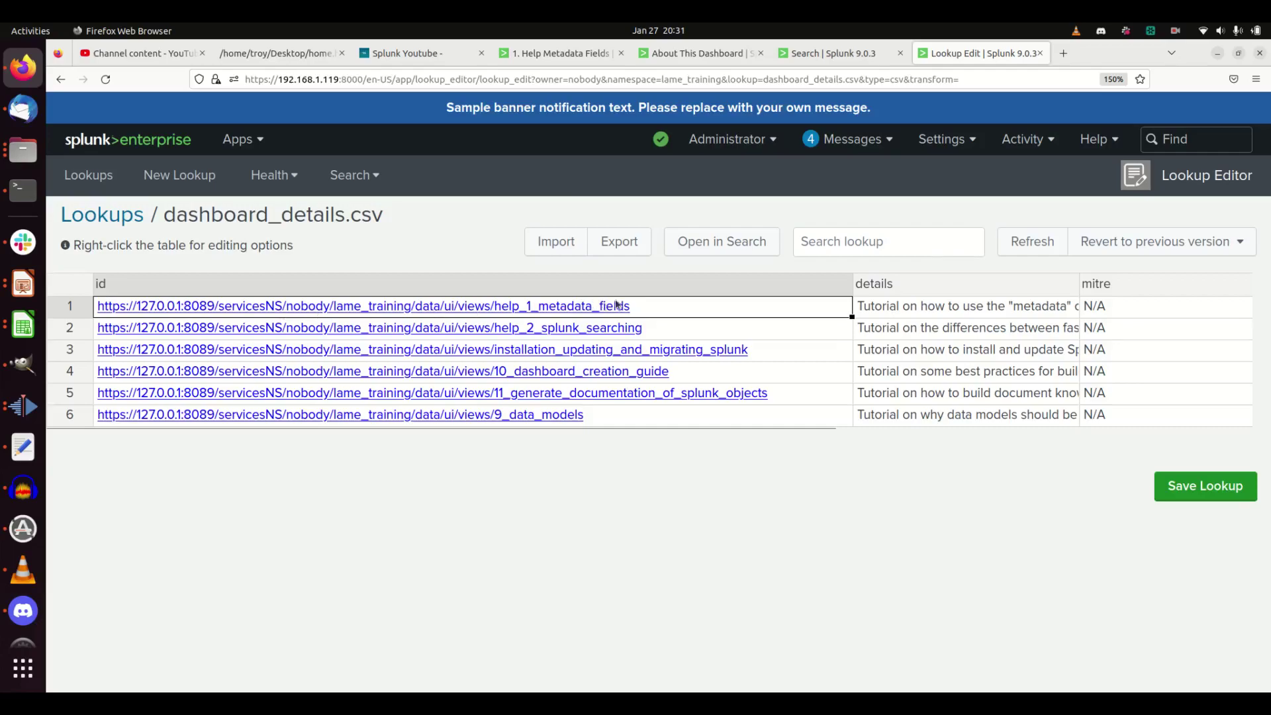
{"action": "left_click", "coordinate": [563, 54]}
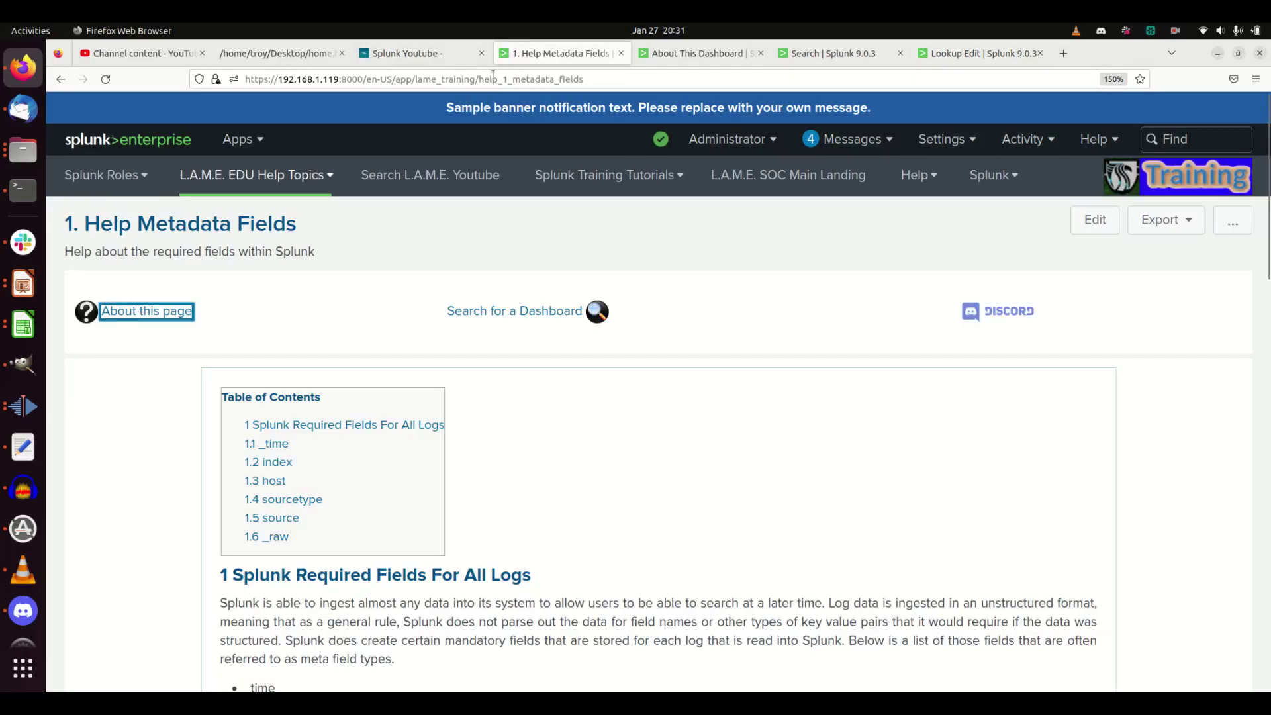
{"action": "left_click", "coordinate": [977, 54]}
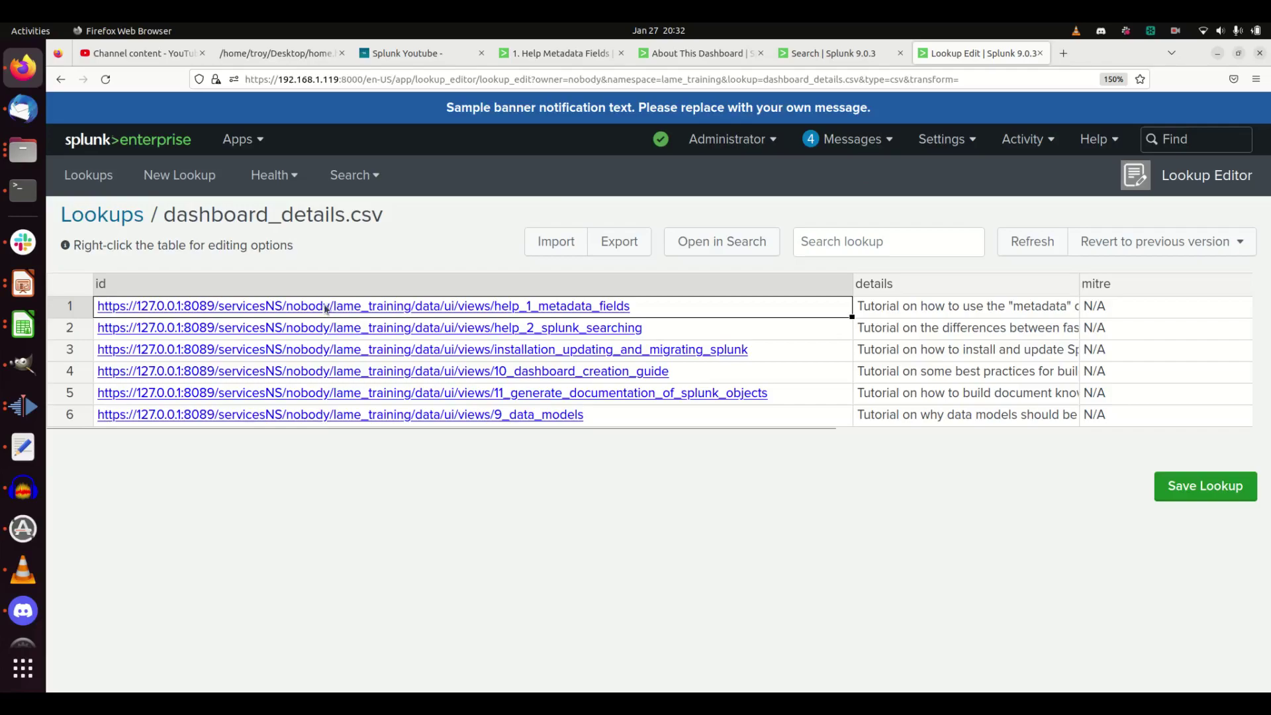
{"action": "left_click", "coordinate": [560, 54]}
{"action": "left_click_drag", "start_coordinate": [411, 80], "coordinate": [582, 79]}
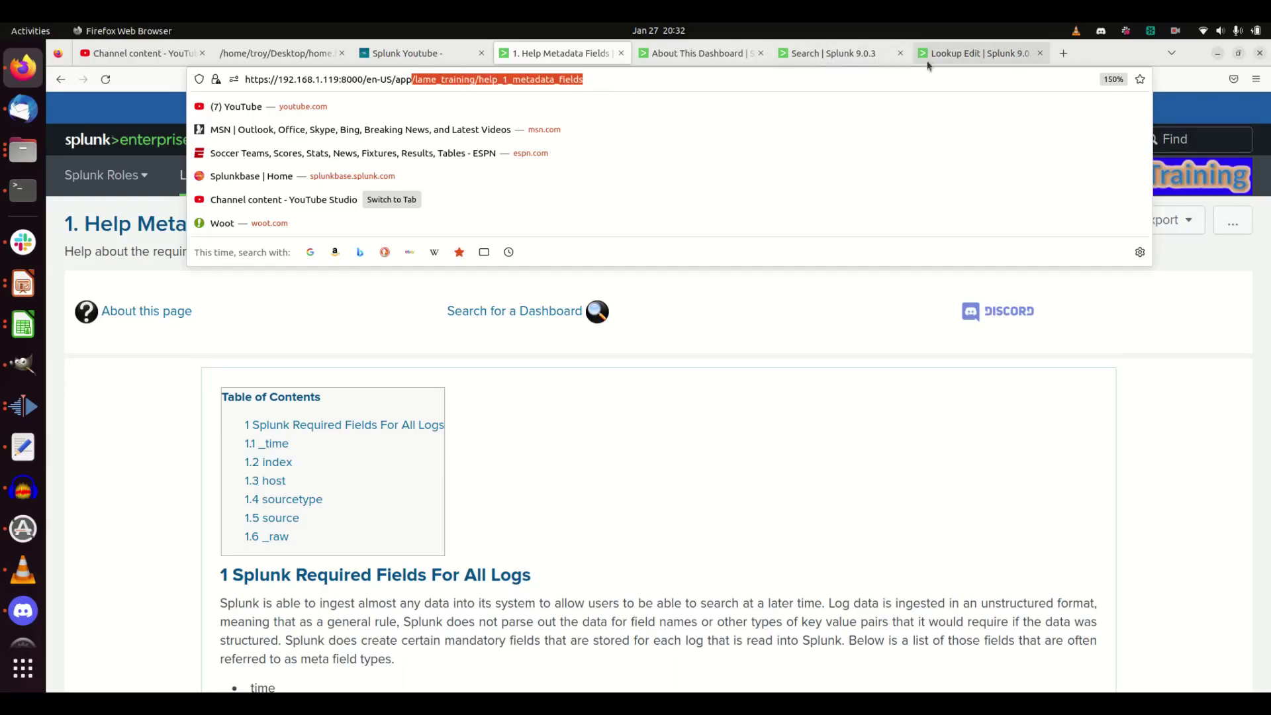
{"action": "left_click", "coordinate": [929, 55]}
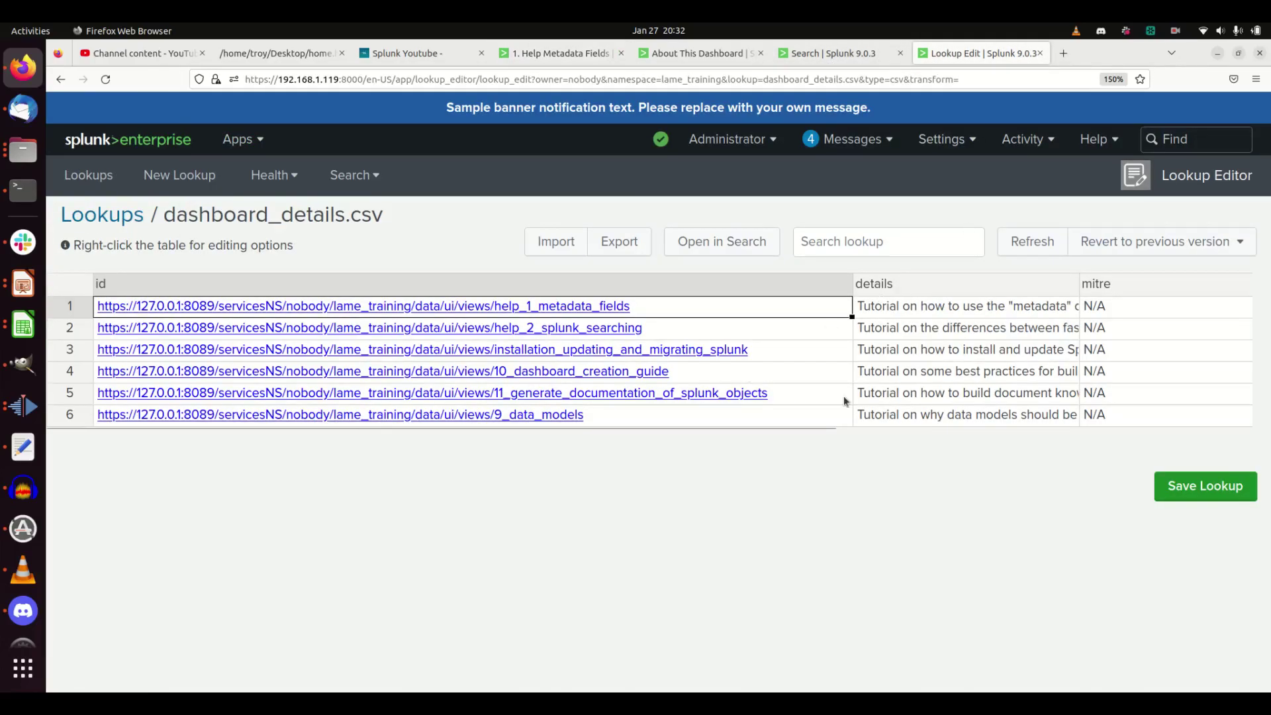
Examine the details, mitre, usecase and status columns of dashboard_details.csv and return to the id column
{"action": "left_click", "coordinate": [792, 423]}
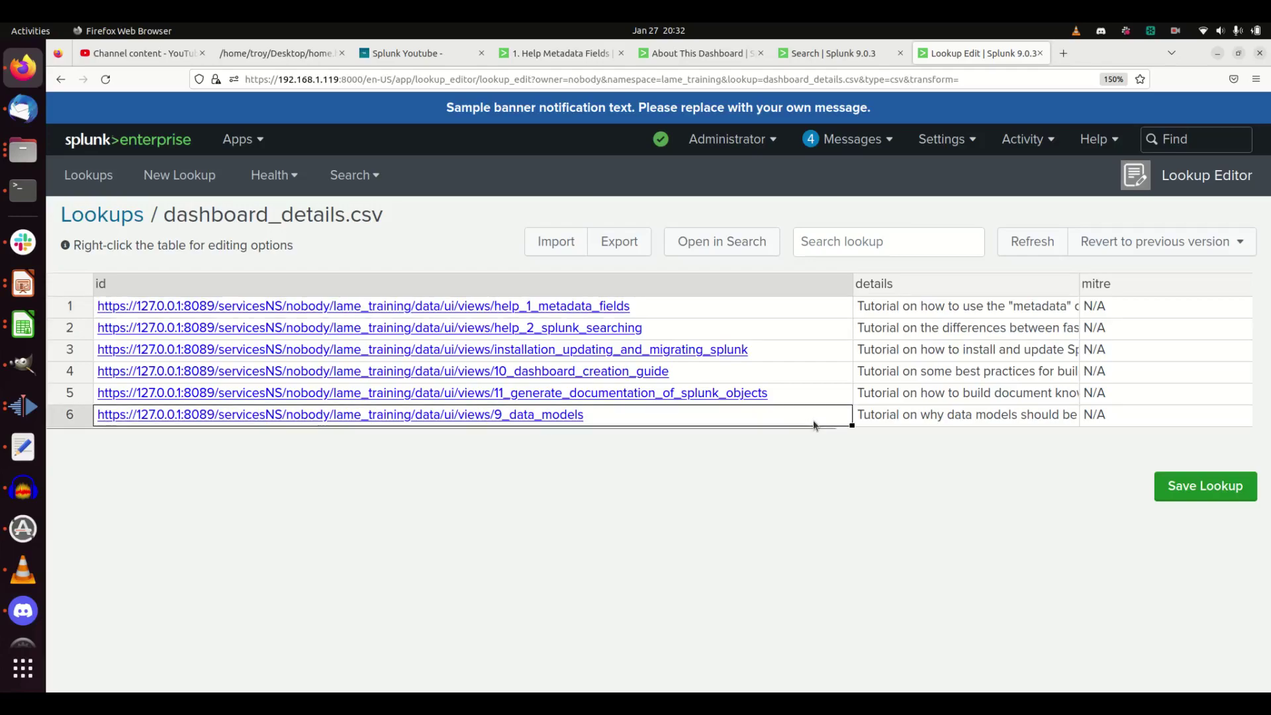
{"action": "left_click_drag", "start_coordinate": [809, 430], "coordinate": [1228, 429]}
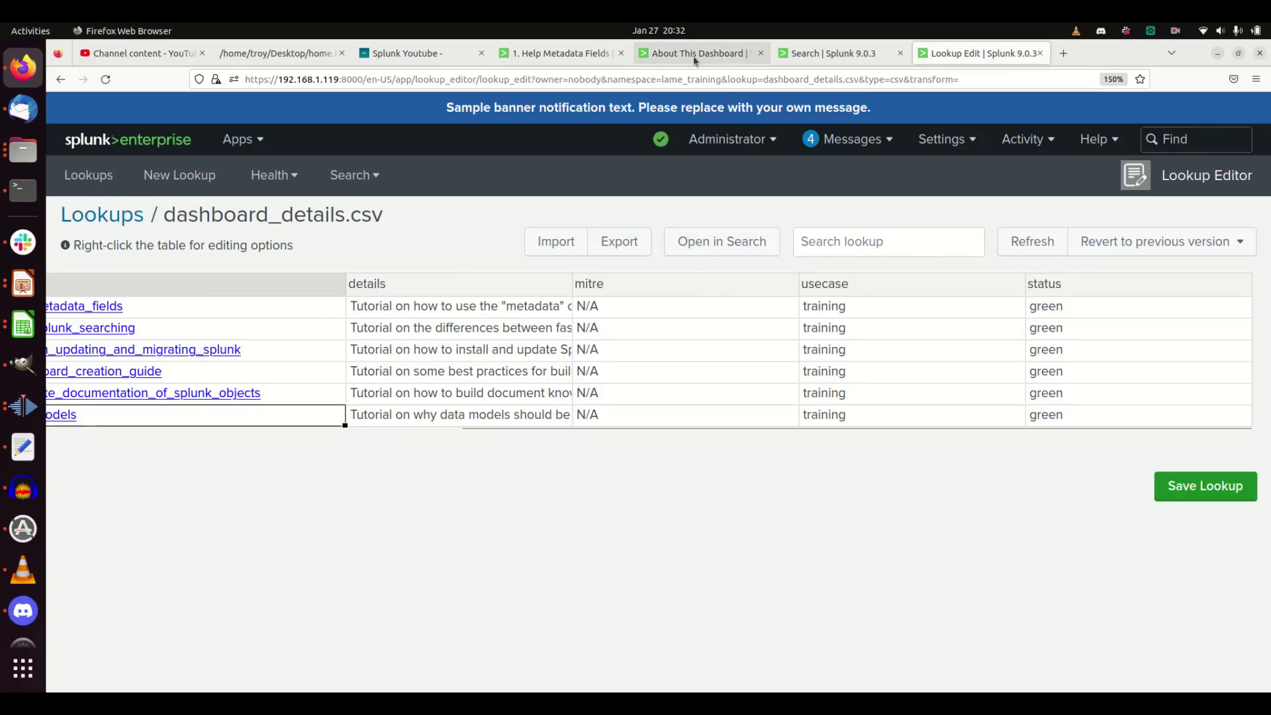
{"action": "left_click", "coordinate": [564, 53]}
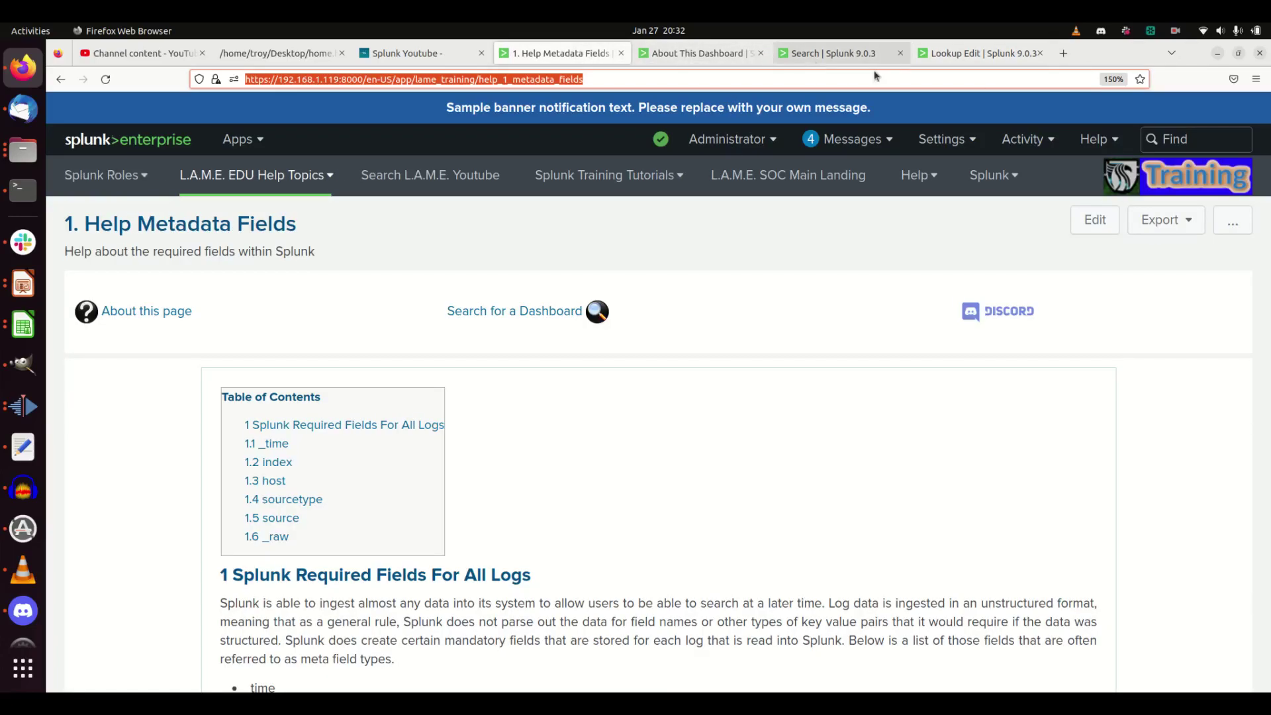
{"action": "left_click", "coordinate": [1003, 55]}
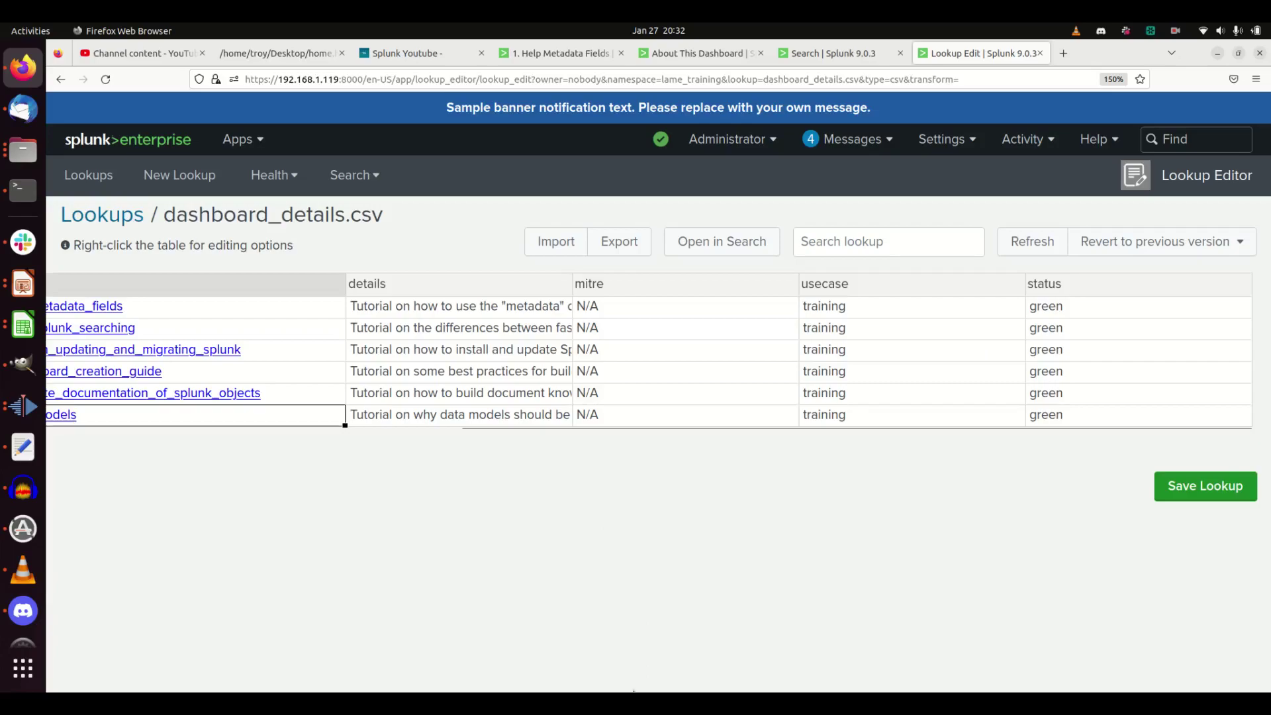
{"action": "left_click", "coordinate": [483, 391]}
{"action": "key", "text": "Left"}
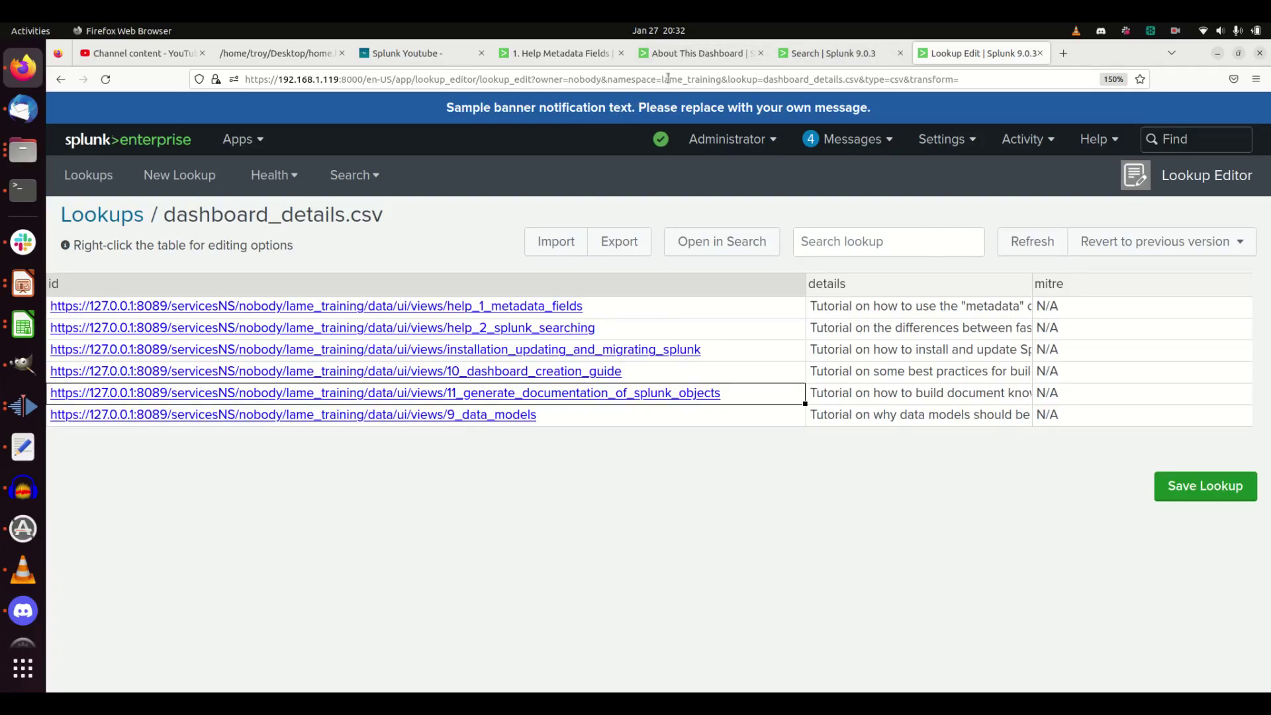
Review the query's dashboard_details.csv lookup and urlField extraction alongside the id entries in the lookup file
{"action": "left_click", "coordinate": [681, 59]}
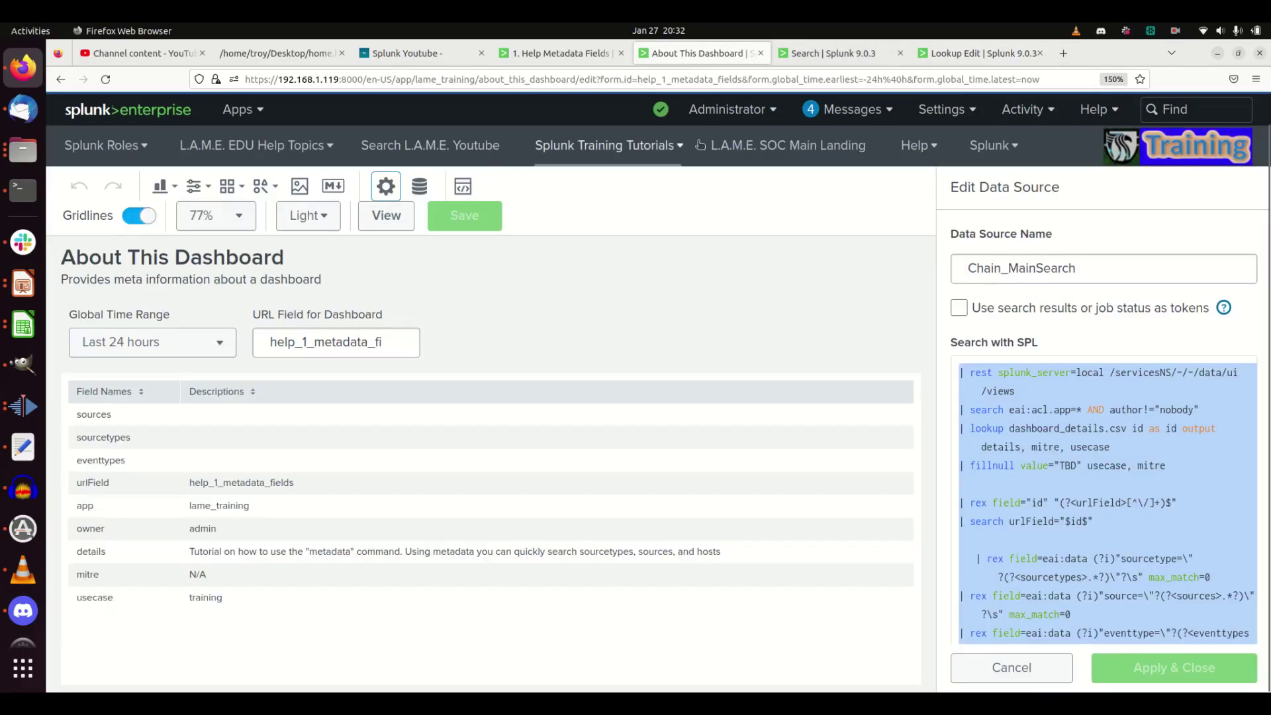
{"action": "left_click", "coordinate": [833, 59]}
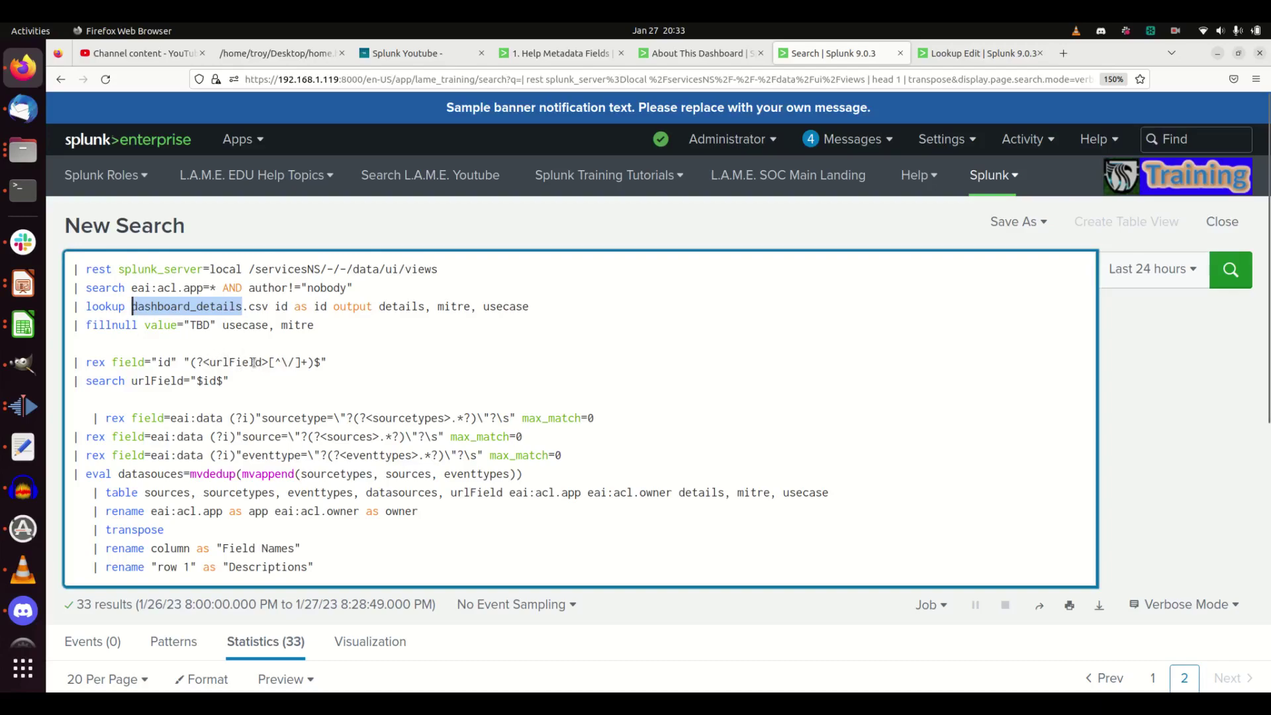
{"action": "left_click", "coordinate": [958, 55]}
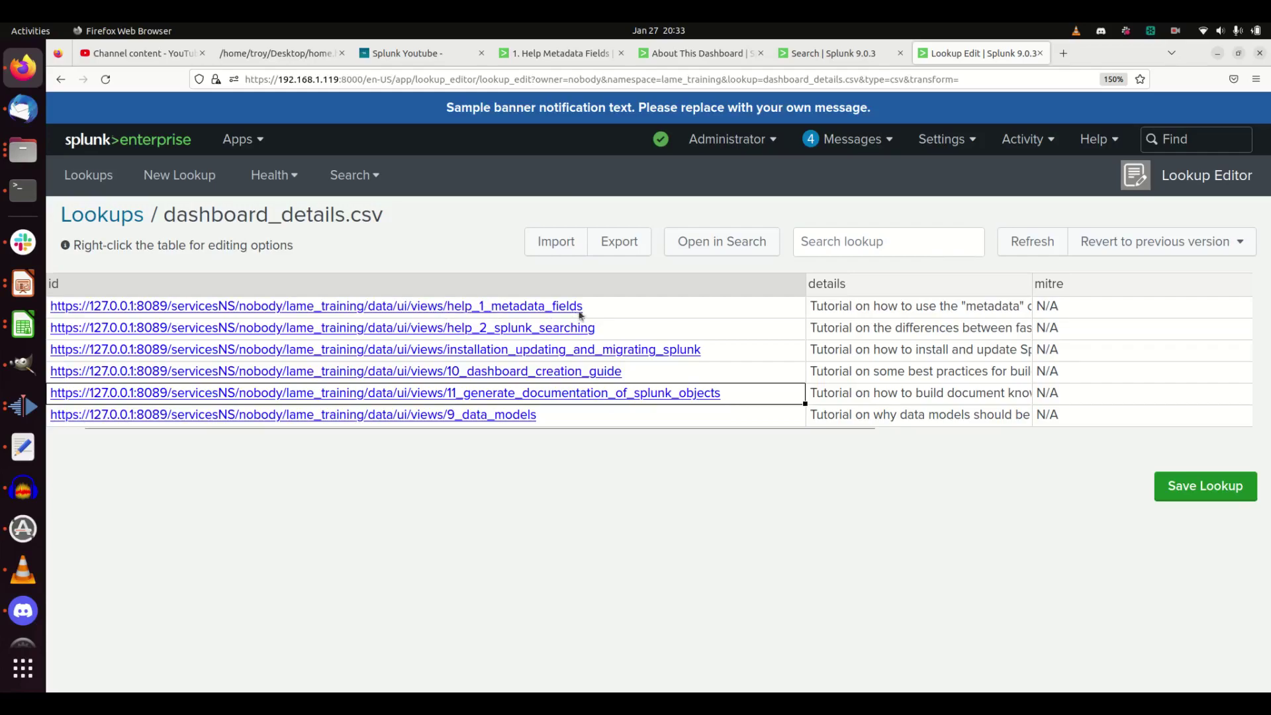
{"action": "left_click", "coordinate": [700, 56]}
{"action": "left_click", "coordinate": [819, 57]}
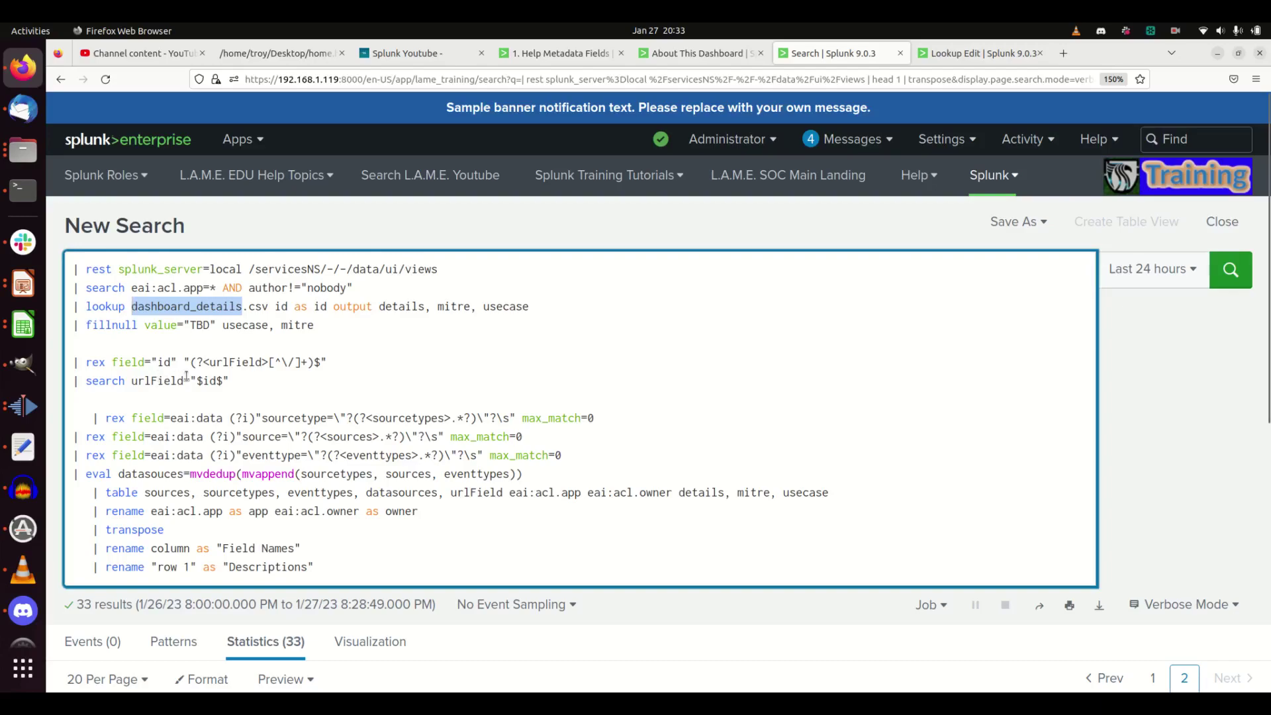
Compare the "URL Field for Dashboard" value with the end of the Help Metadata Fields URL and the ids in the lookup
{"action": "left_click", "coordinate": [705, 54]}
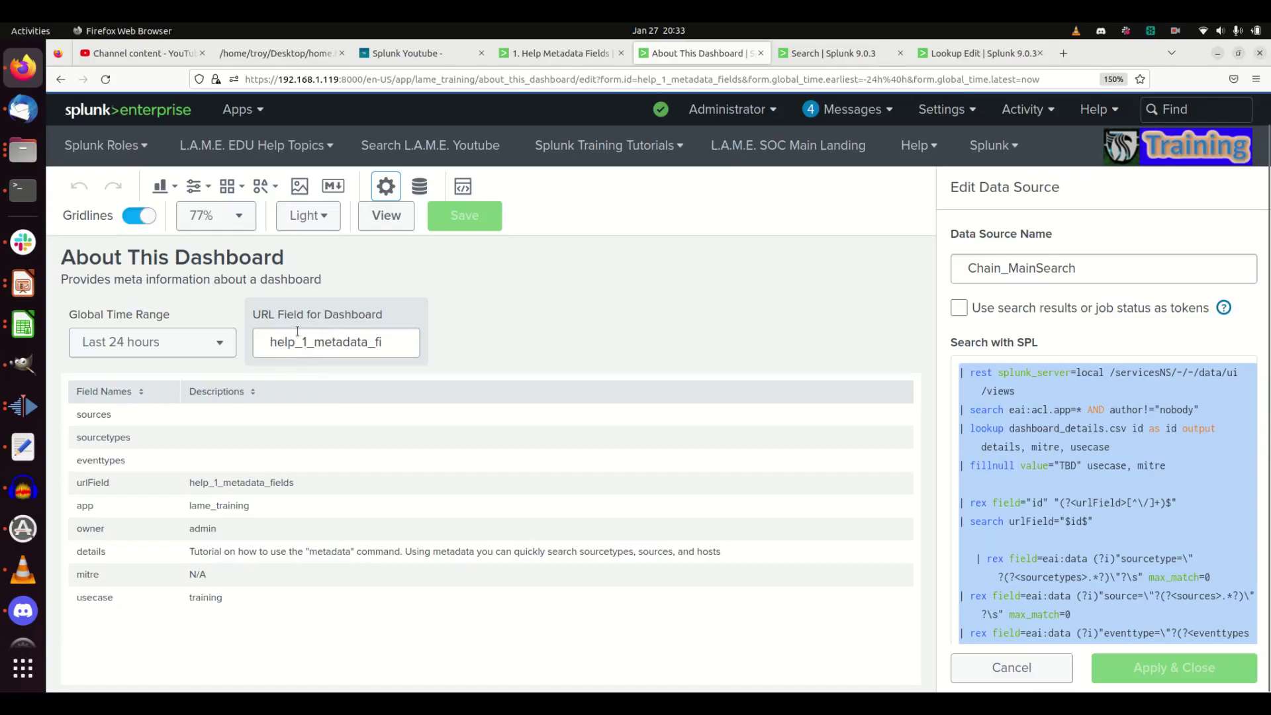
{"action": "left_click_drag", "start_coordinate": [270, 339], "coordinate": [328, 339]}
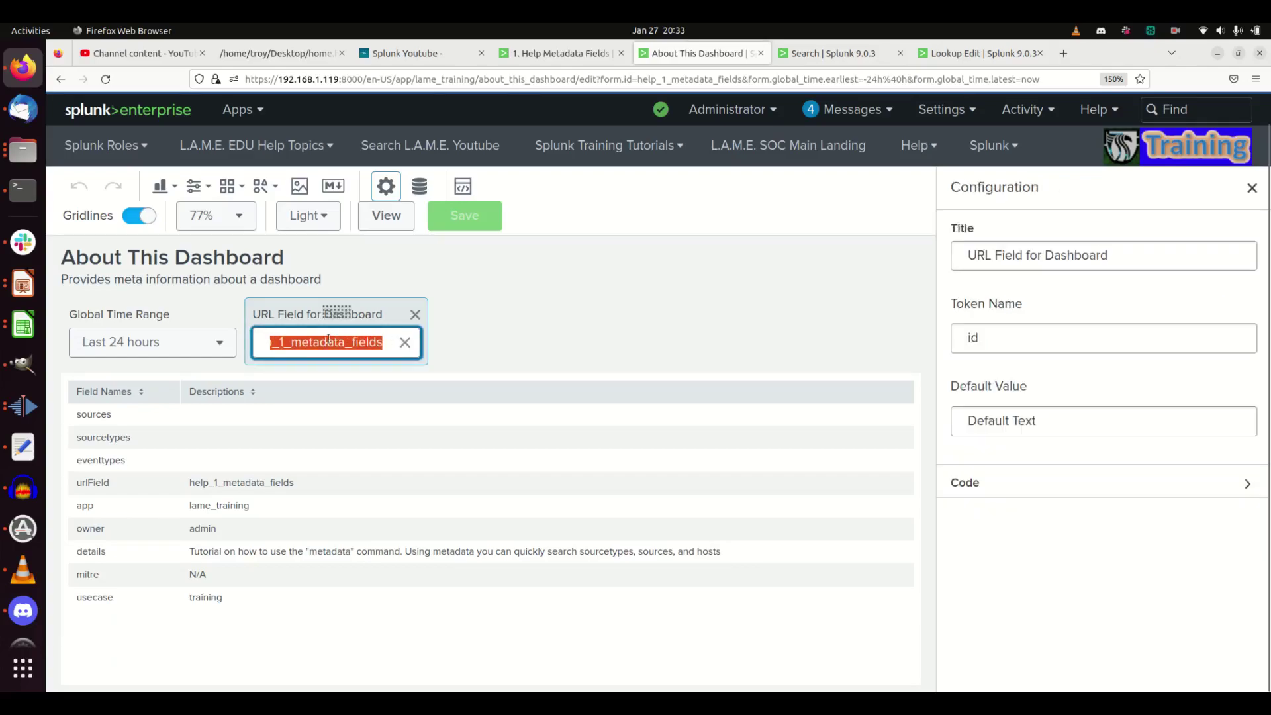
{"action": "left_click", "coordinate": [574, 52]}
{"action": "double_click", "coordinate": [519, 80]}
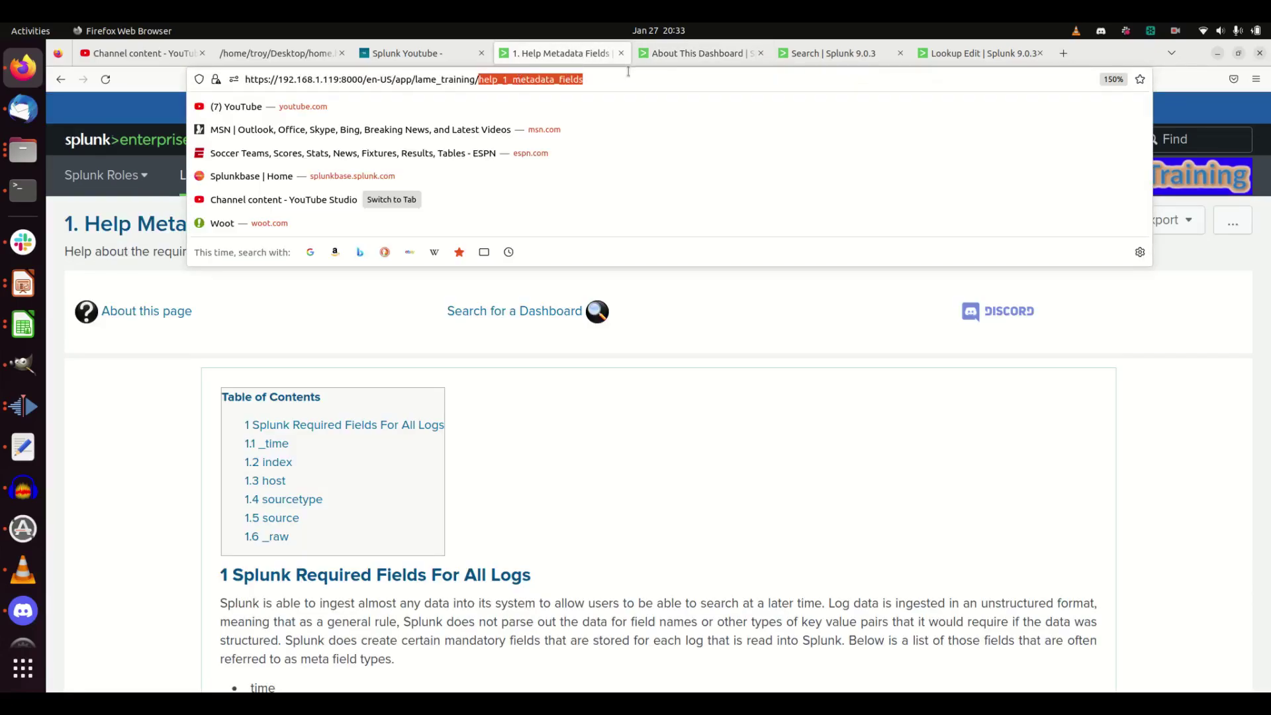
{"action": "left_click", "coordinate": [980, 53]}
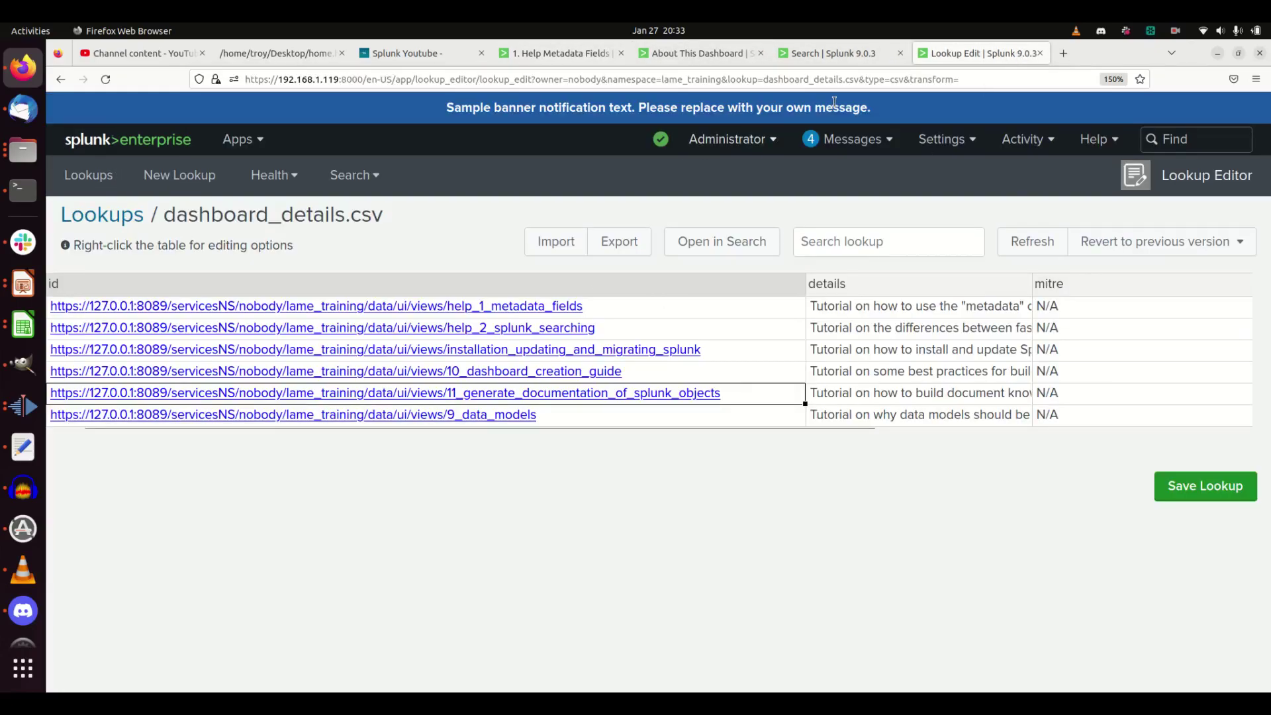
Review the rest of the search query, highlighting its transpose command, and check the lookup's dashboard ids again
{"action": "left_click", "coordinate": [829, 54]}
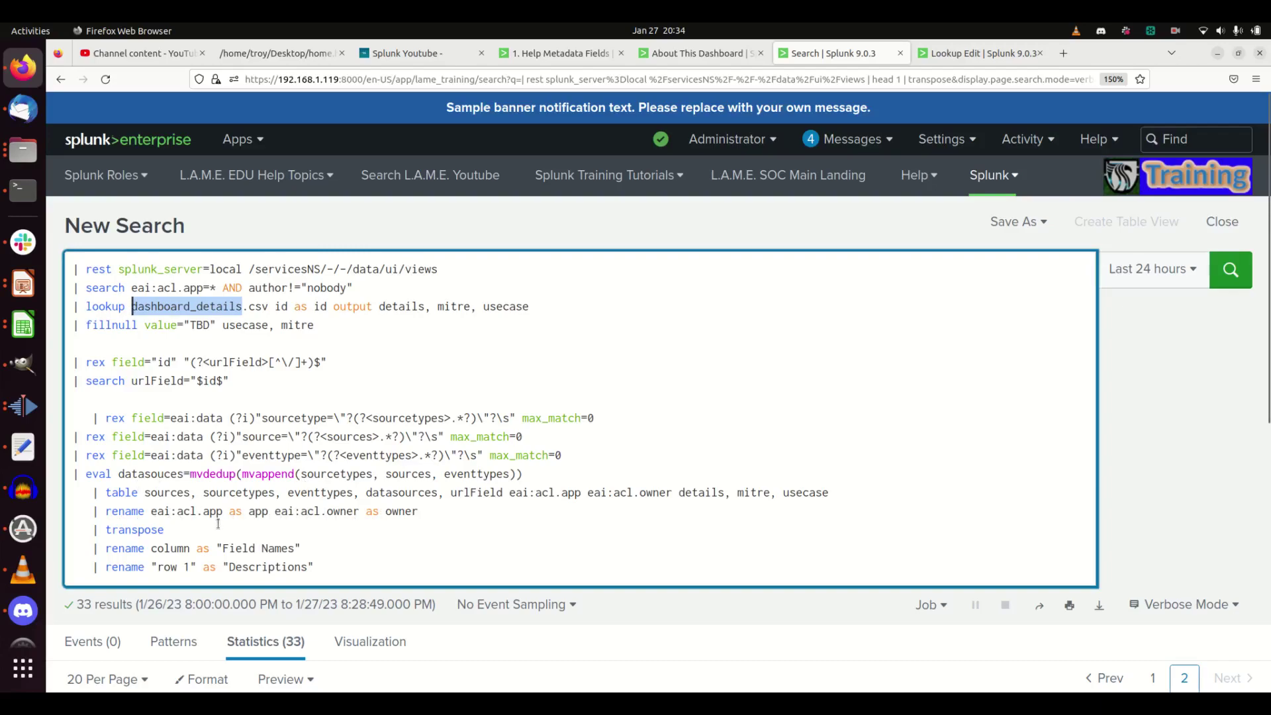
{"action": "left_click_drag", "start_coordinate": [94, 530], "coordinate": [177, 533]}
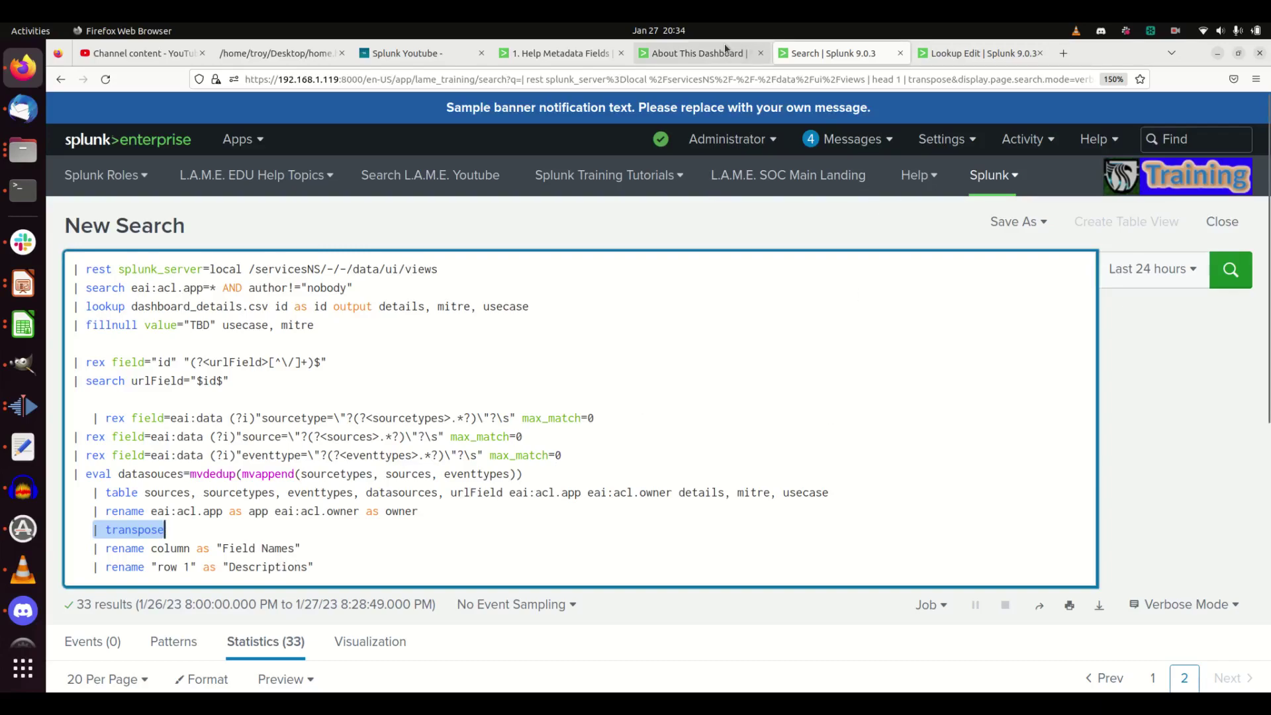
{"action": "left_click", "coordinate": [541, 56]}
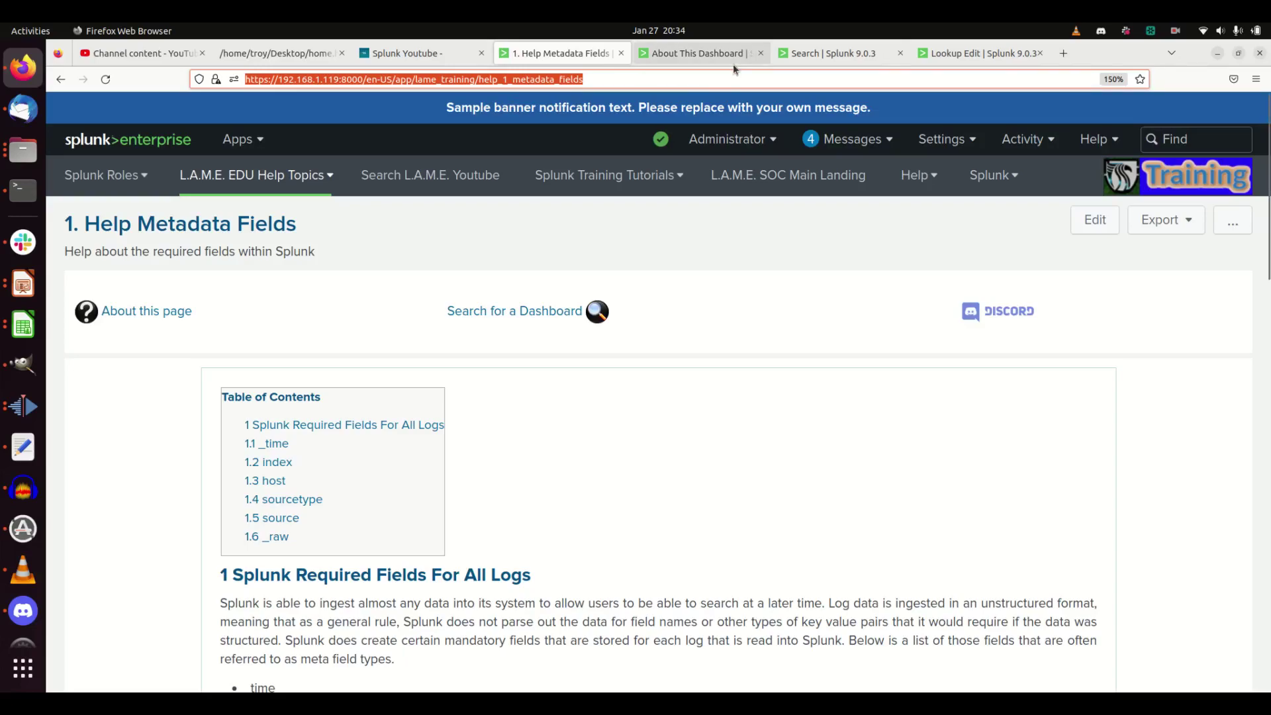
{"action": "left_click", "coordinate": [980, 53]}
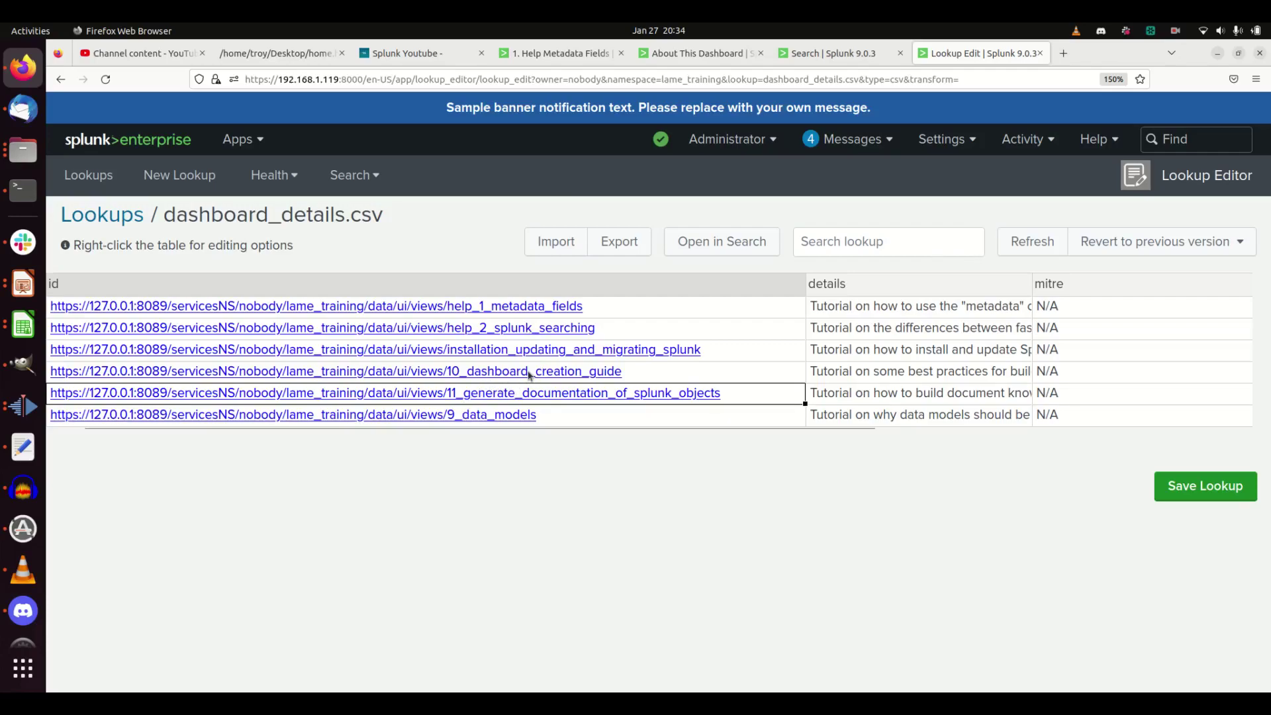
Open the "3. Help Splunk Syntax Basics" dashboard from the L.A.M.E. EDU help topics
{"action": "left_click", "coordinate": [555, 53]}
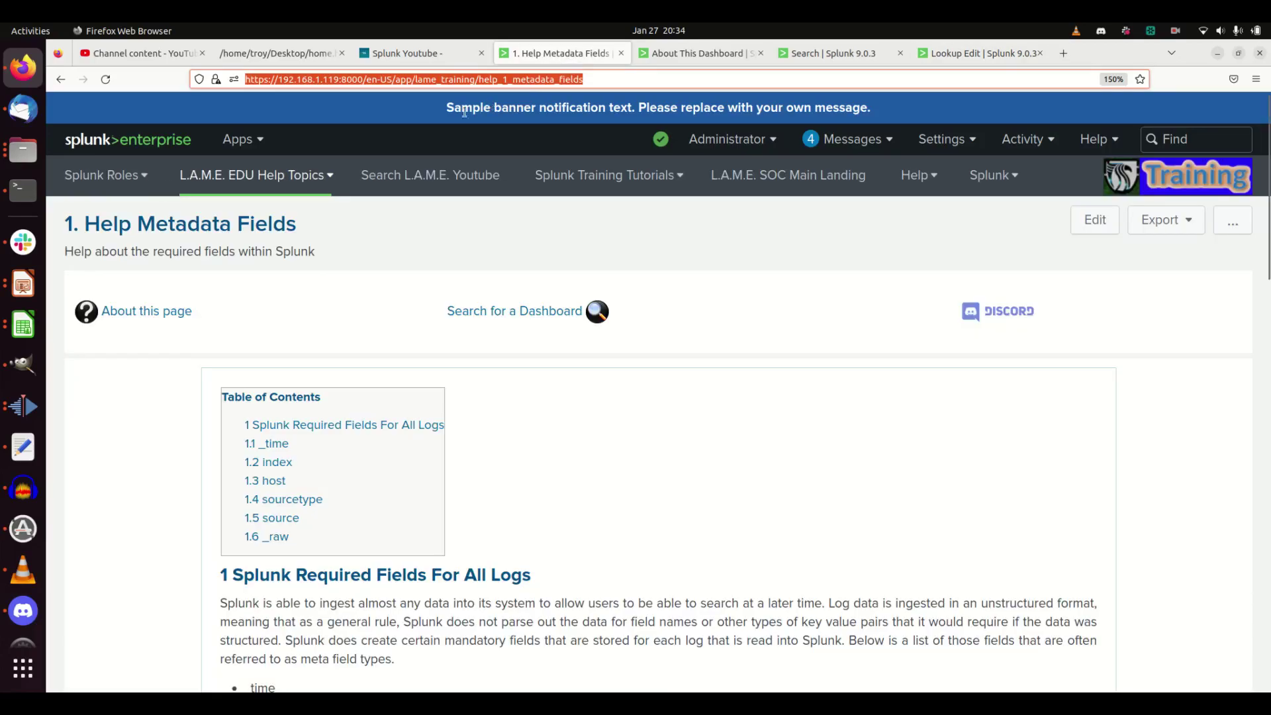
{"action": "left_click", "coordinate": [277, 189]}
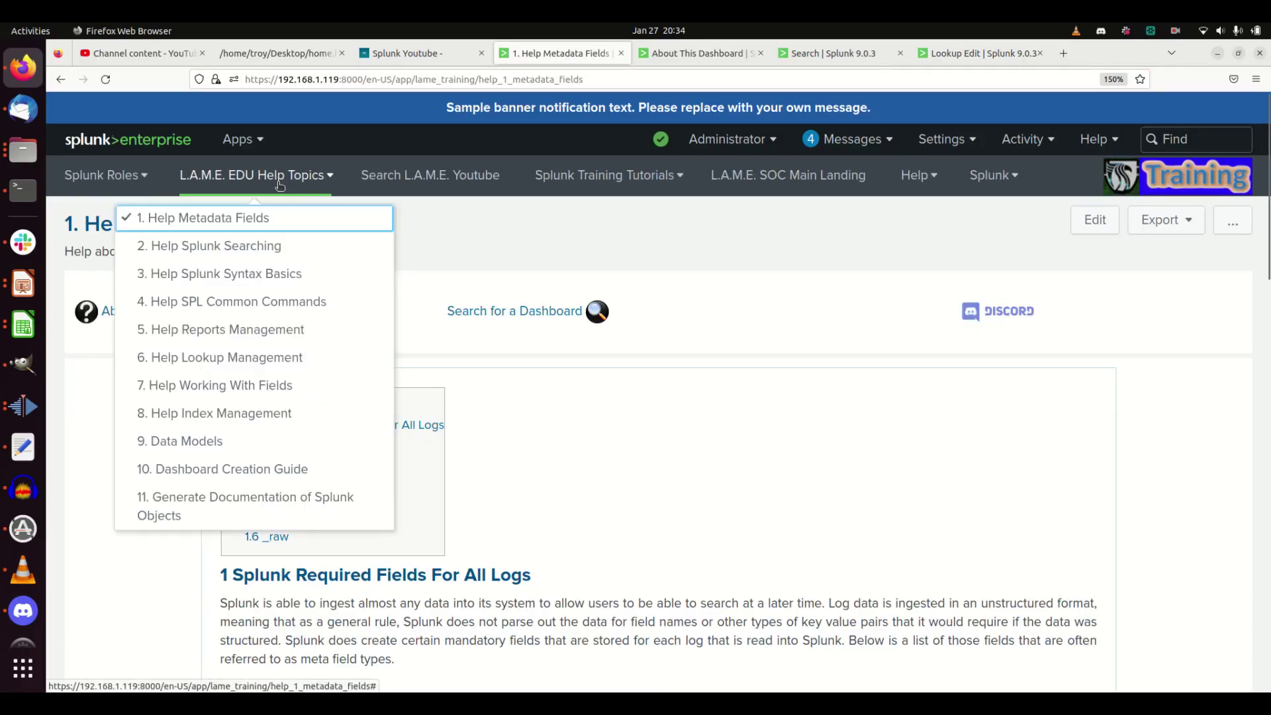
{"action": "left_click", "coordinate": [211, 277]}
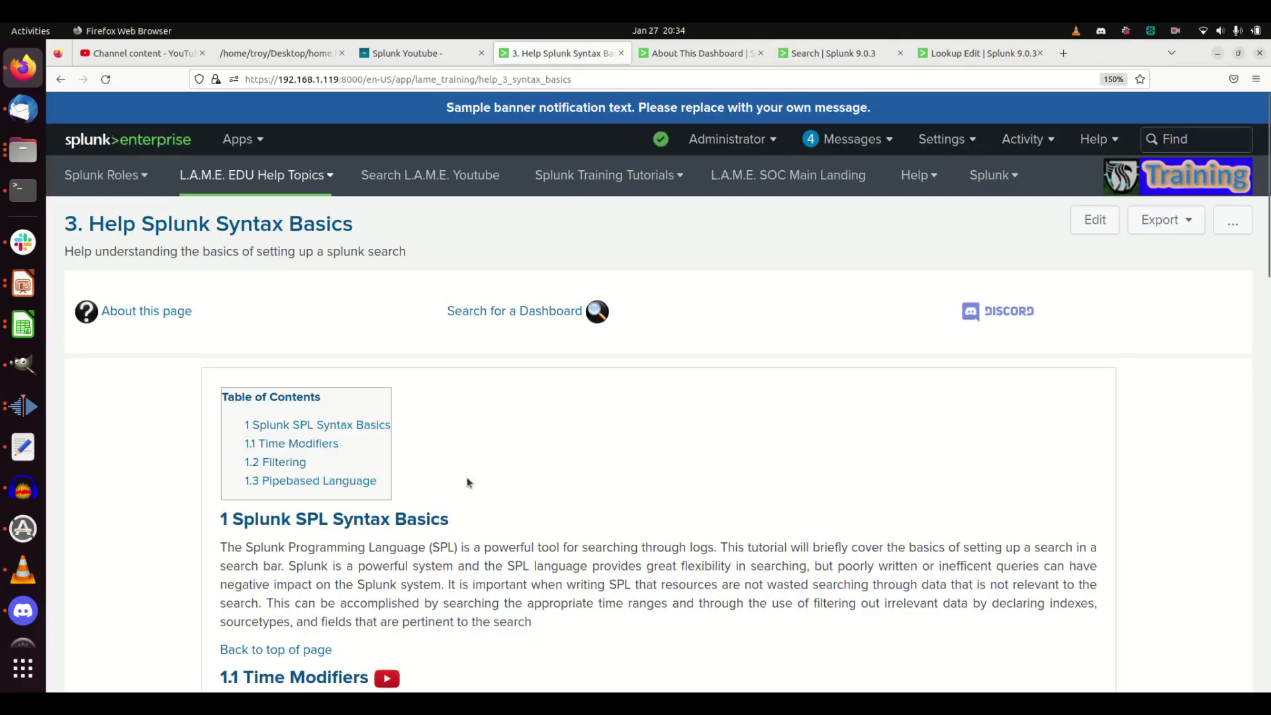
Close the old About This Dashboard page and open "About this page" for the Help Splunk Syntax Basics dashboard
{"action": "left_click", "coordinate": [750, 58]}
{"action": "left_click", "coordinate": [760, 53]}
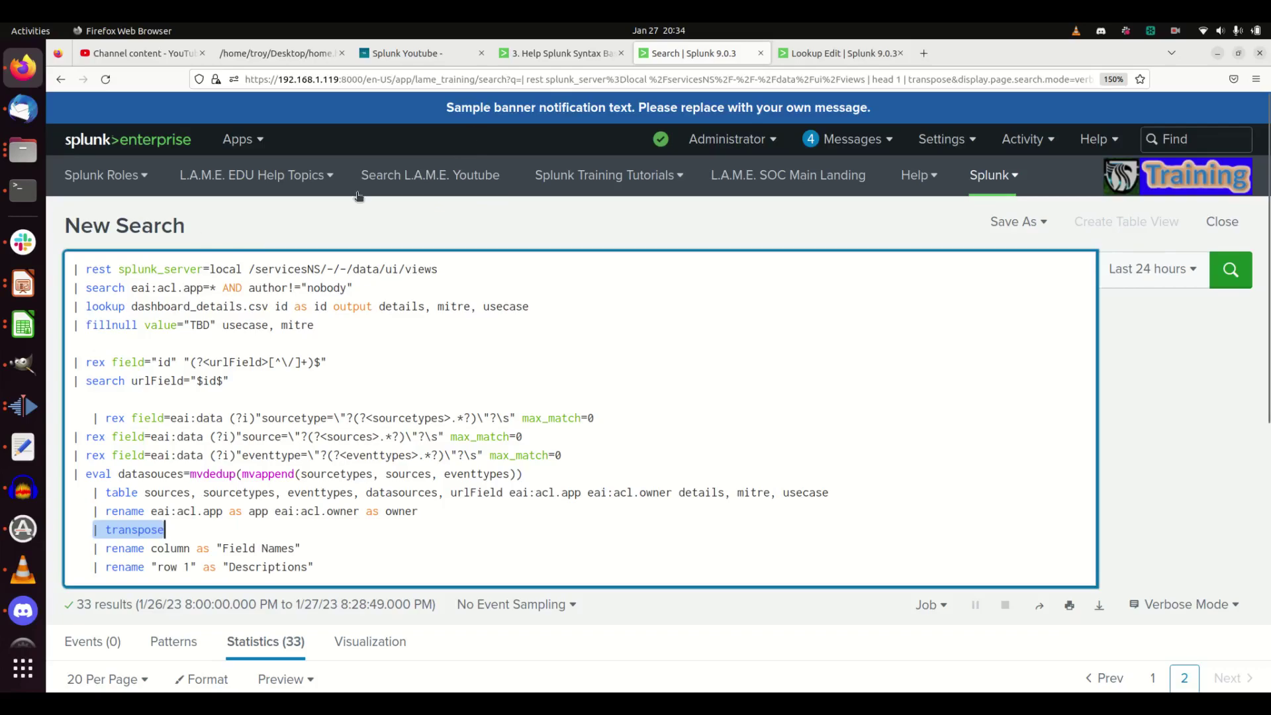
{"action": "left_click", "coordinate": [569, 54]}
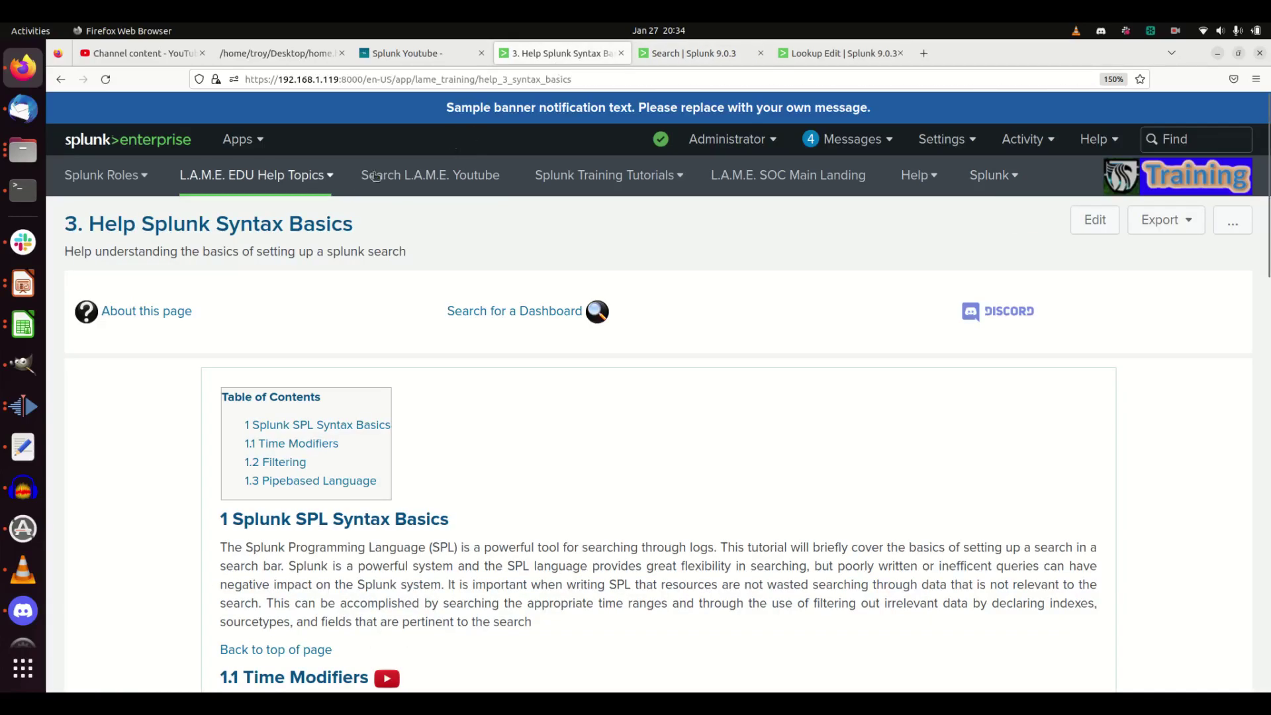
{"action": "left_click", "coordinate": [133, 316]}
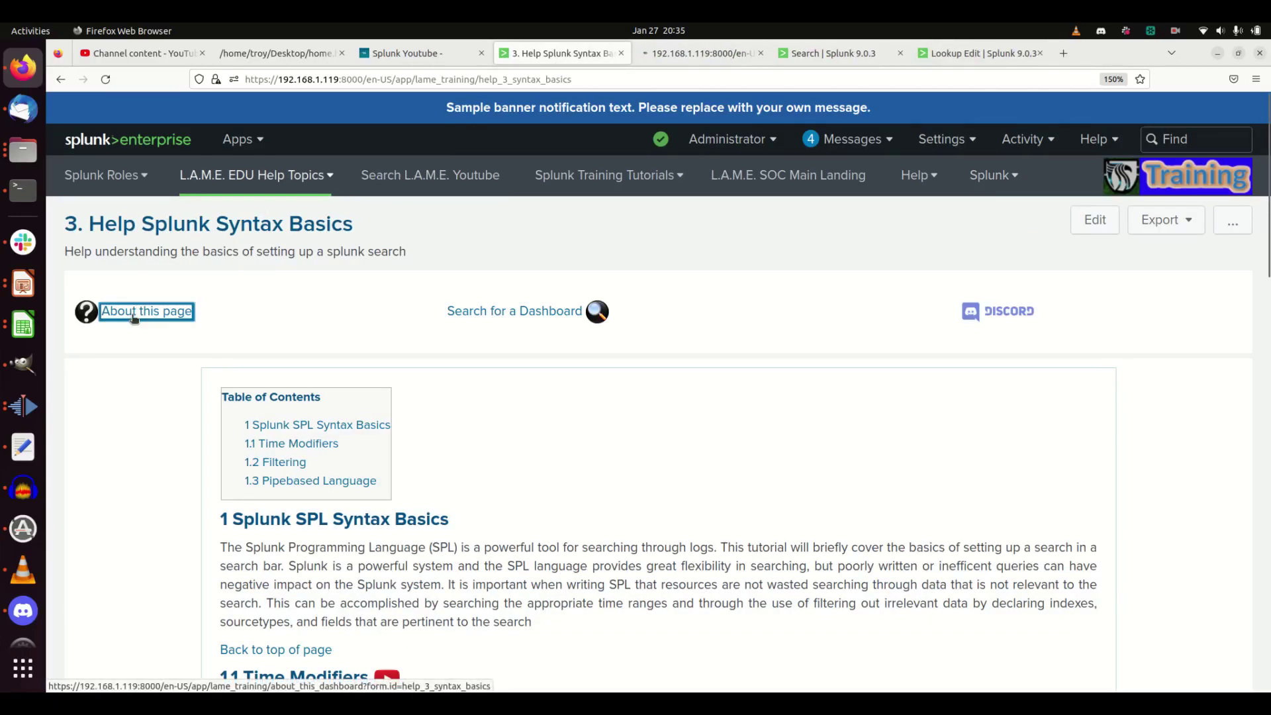
{"action": "left_click", "coordinate": [711, 53]}
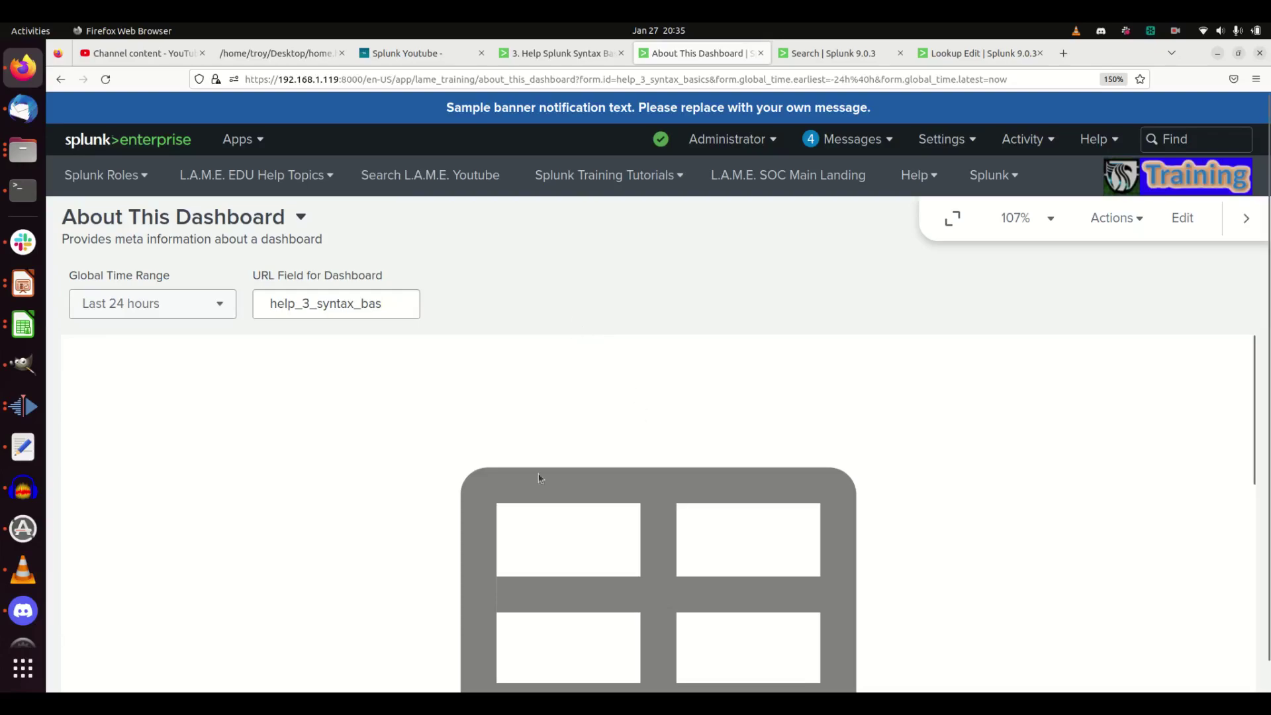
Examine the metadata listed for help_3_syntax_basics and look for the matching sources and sourcetypes on the Help Splunk Syntax Basics page
{"action": "scroll", "coordinate": [420, 527], "scroll_direction": "down", "scroll_amount": 3}
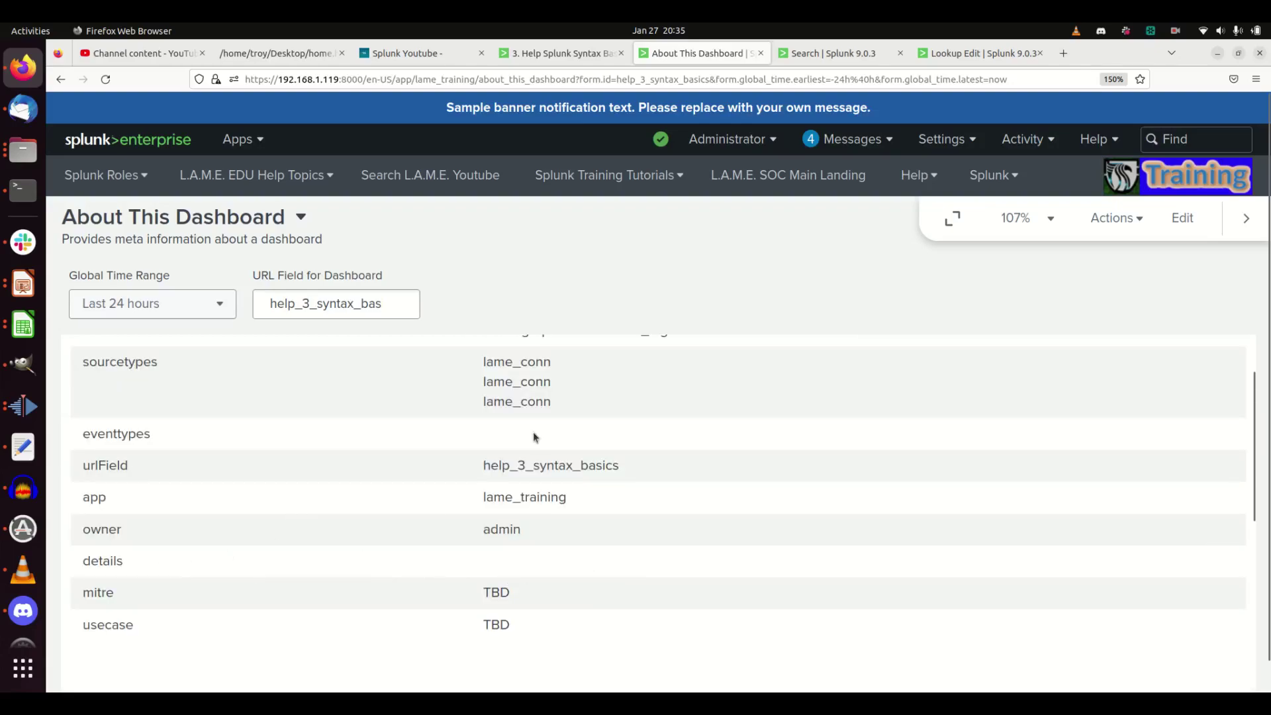
{"action": "scroll", "coordinate": [420, 458], "scroll_direction": "up", "scroll_amount": 2}
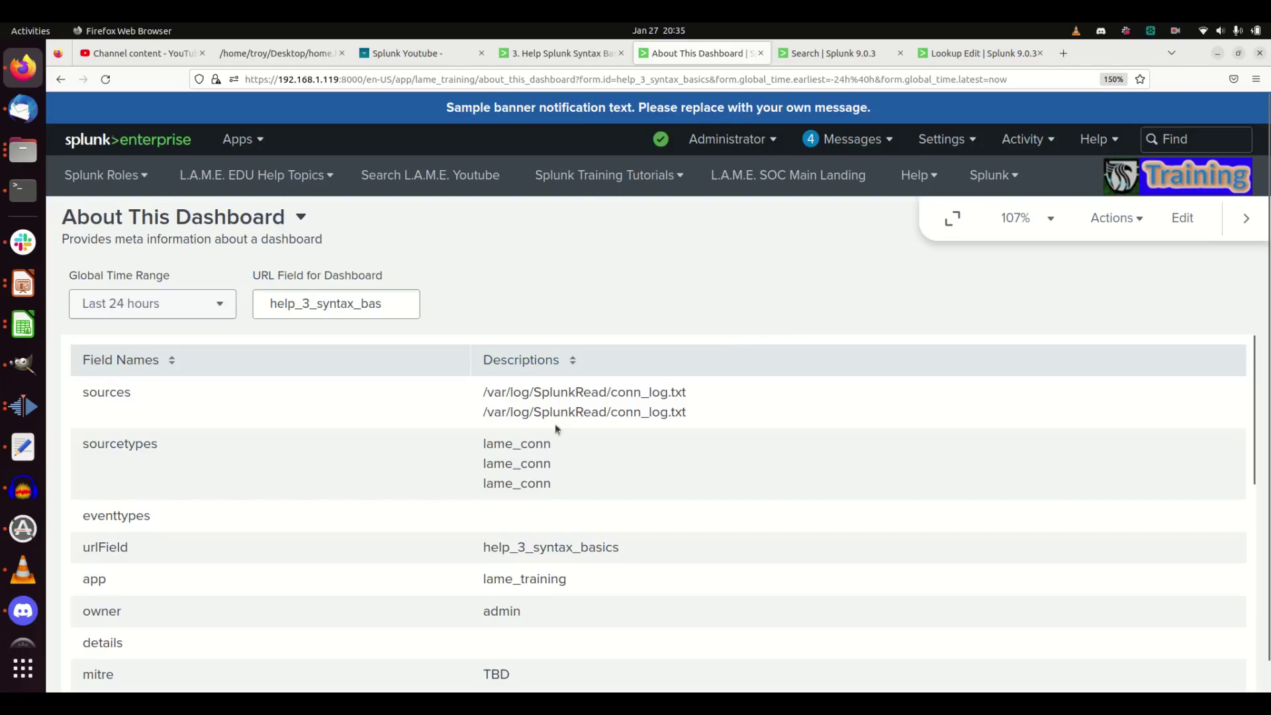
{"action": "left_click", "coordinate": [549, 52]}
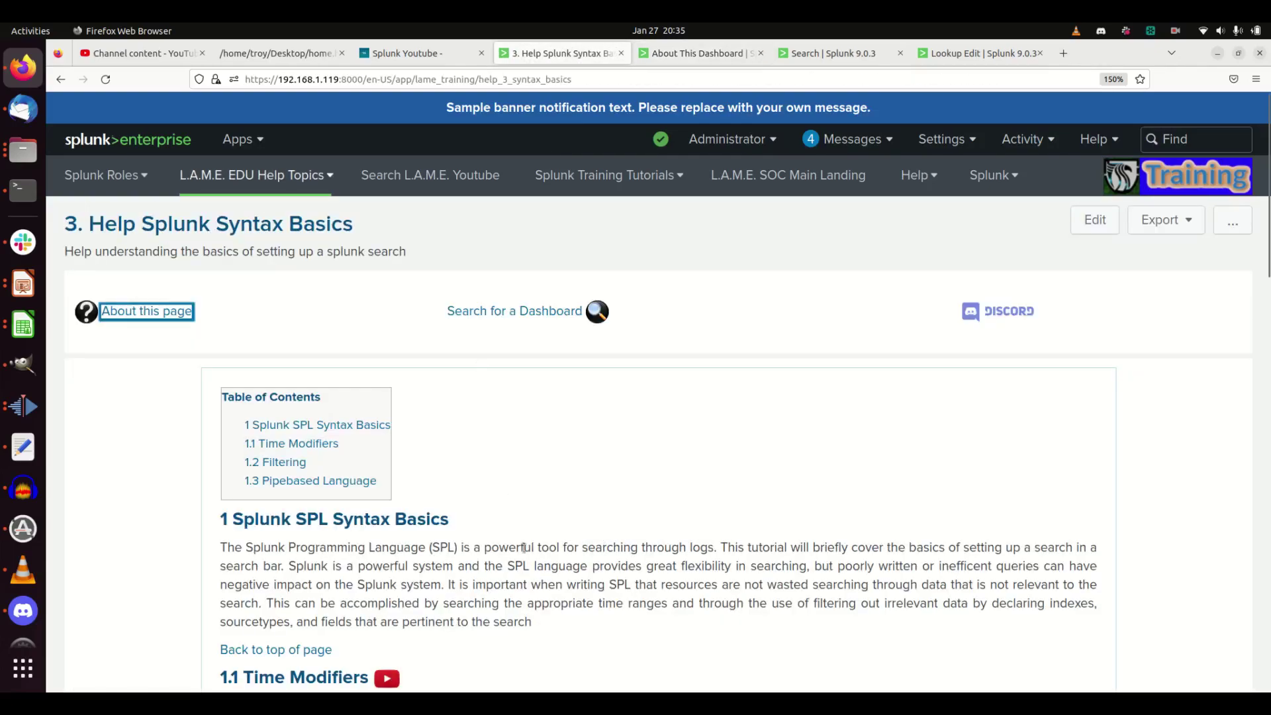
{"action": "scroll", "coordinate": [511, 562], "scroll_direction": "down", "scroll_amount": 12}
{"action": "scroll", "coordinate": [446, 507], "scroll_direction": "down", "scroll_amount": 6}
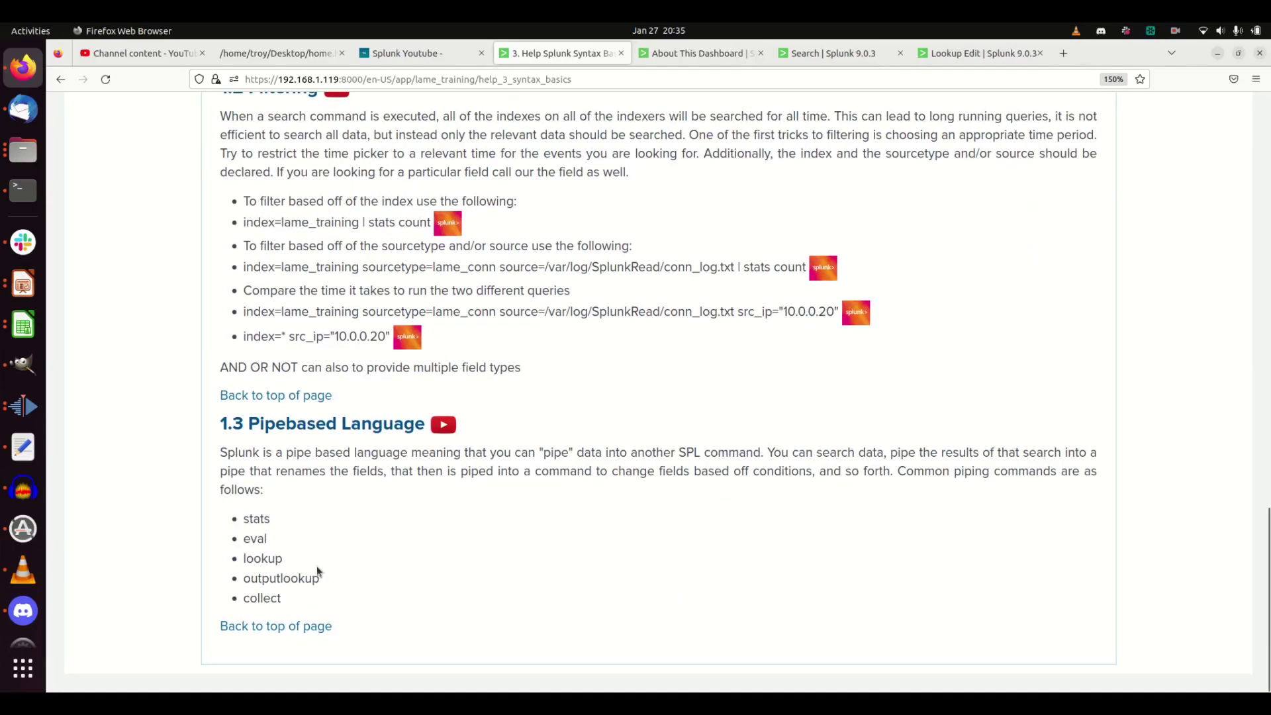
{"action": "scroll", "coordinate": [316, 566], "scroll_direction": "up", "scroll_amount": 10}
{"action": "scroll", "coordinate": [386, 467], "scroll_direction": "down", "scroll_amount": 2}
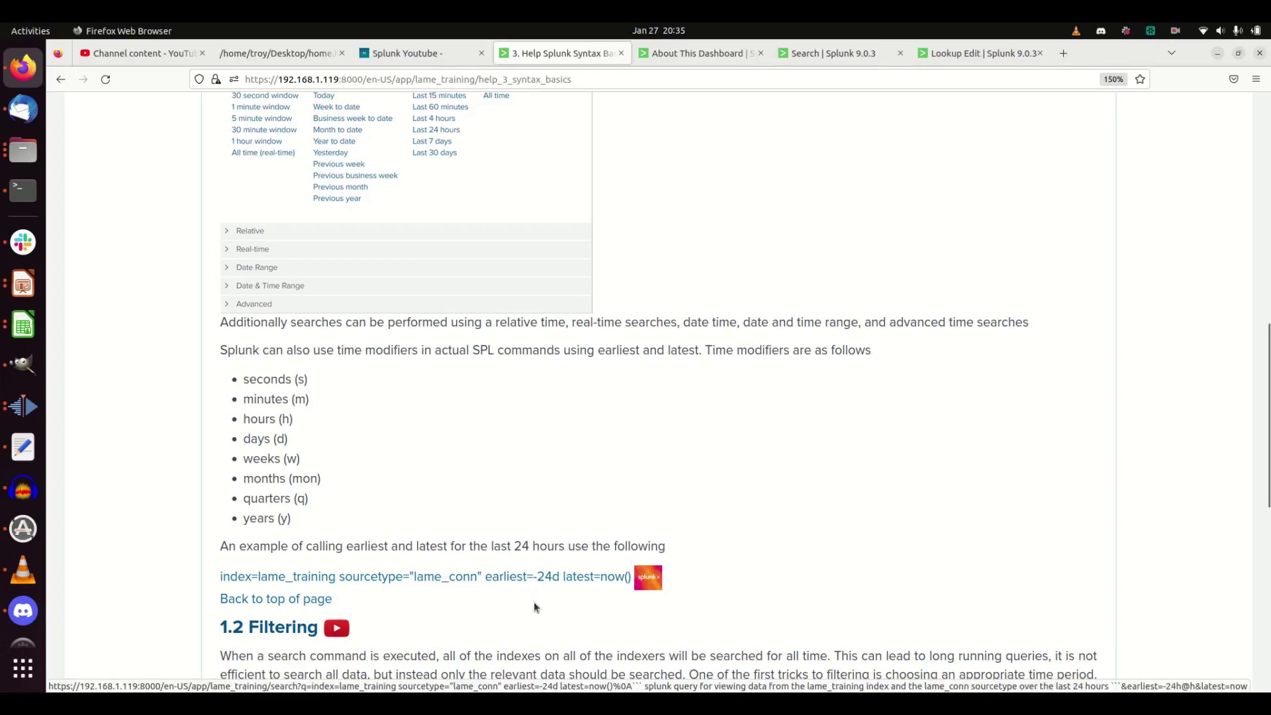
Return to the About This Dashboard page for help_3_syntax_basics and check its details, mitre and usecase fields
{"action": "scroll", "coordinate": [676, 556], "scroll_direction": "up", "scroll_amount": 12}
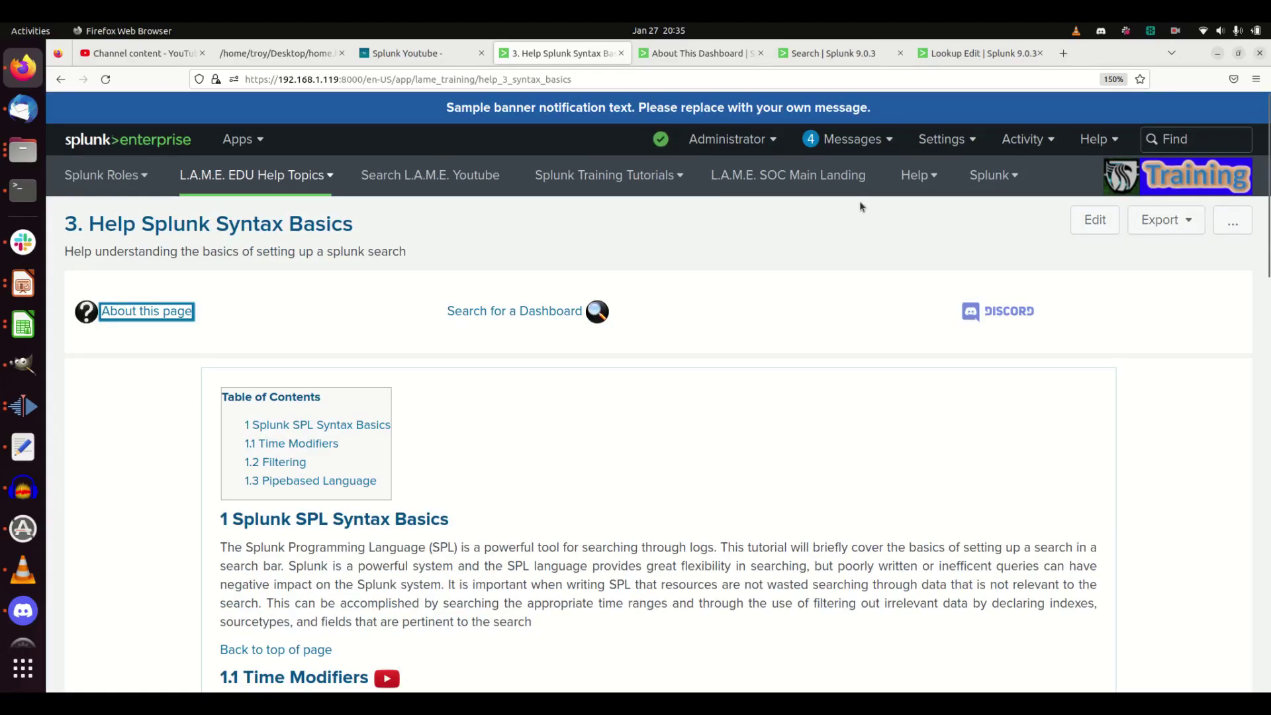
{"action": "left_click", "coordinate": [692, 56]}
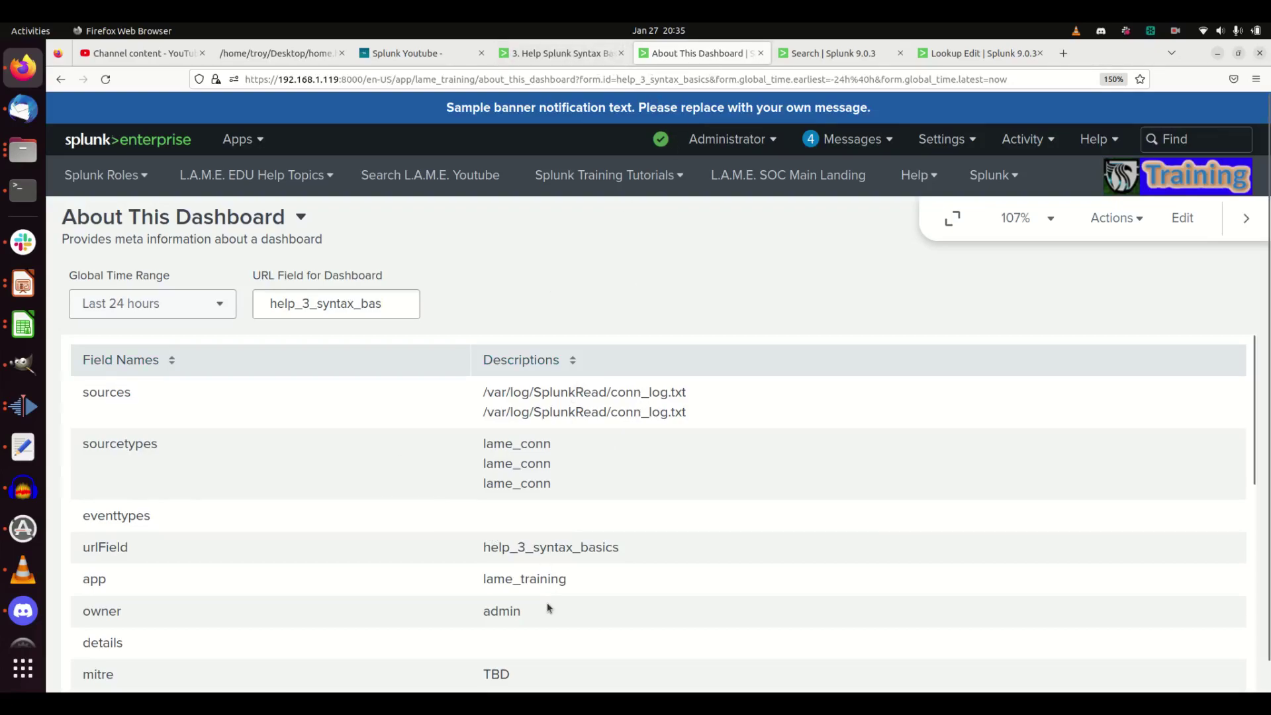
{"action": "scroll", "coordinate": [242, 602], "scroll_direction": "down", "scroll_amount": 2}
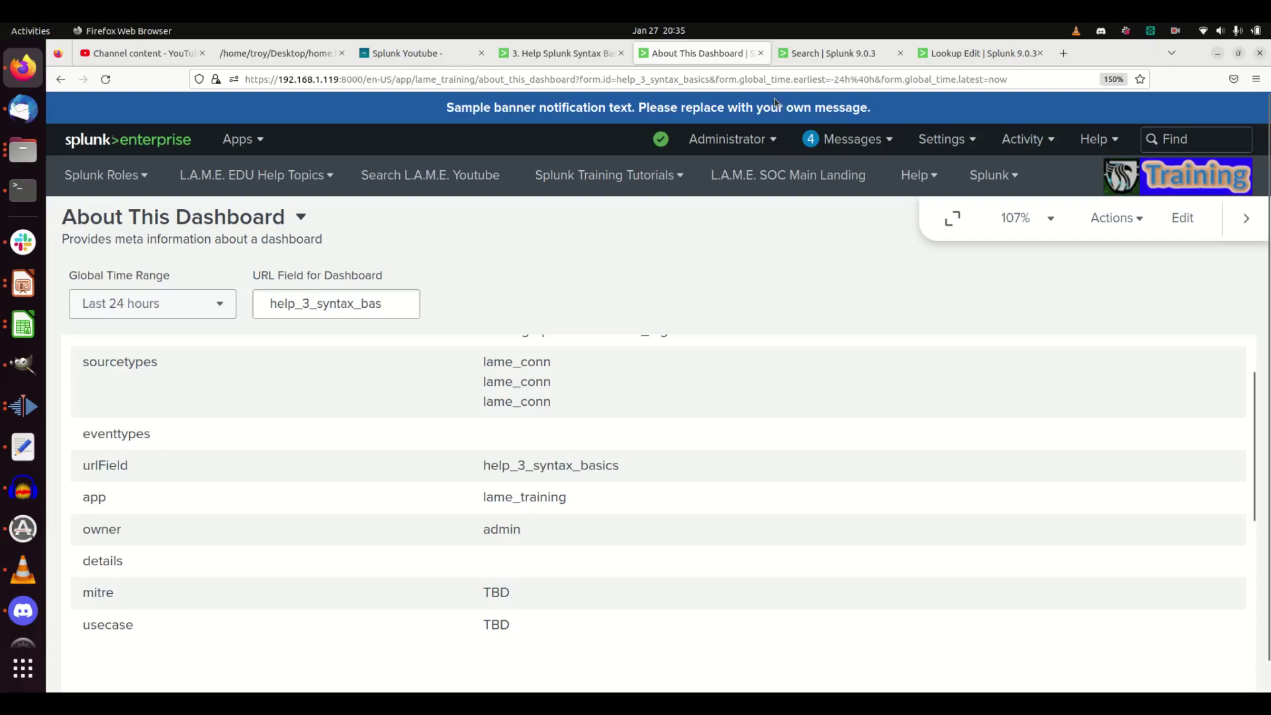
Insert an empty row below the 9_data_models entry in the dashboard_details.csv lookup
{"action": "left_click", "coordinate": [556, 53]}
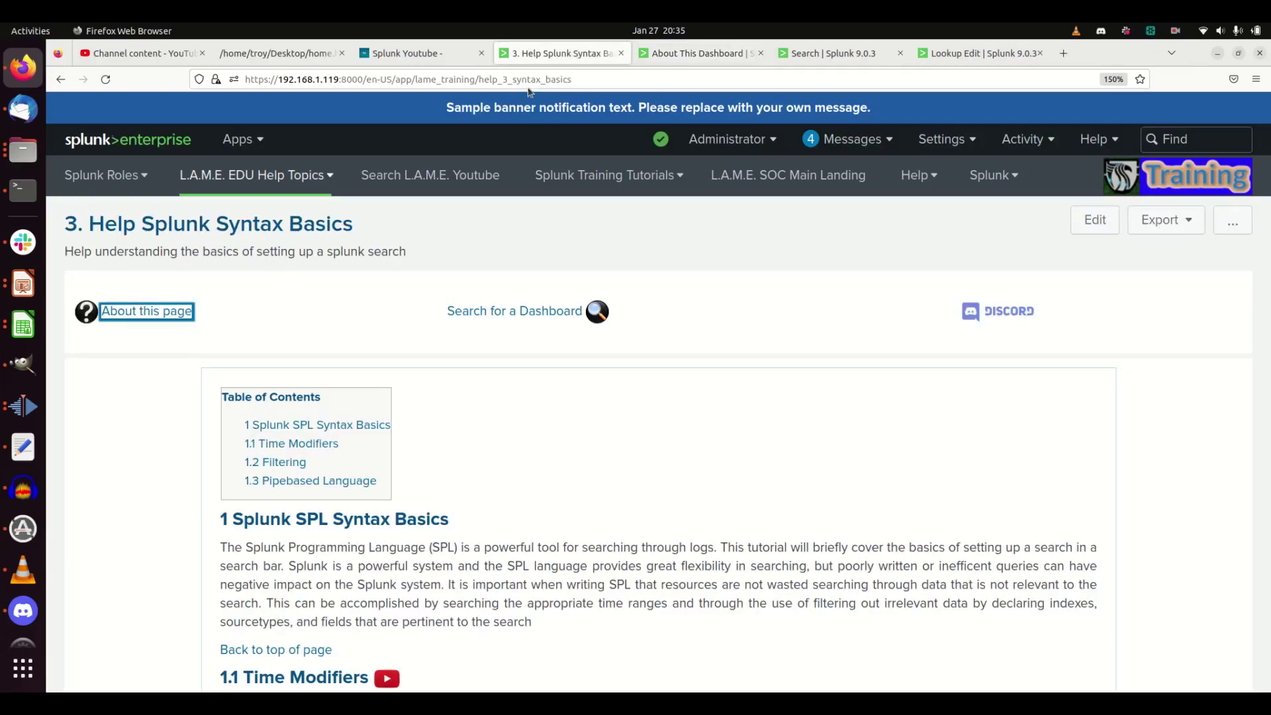
{"action": "left_click", "coordinate": [413, 78]}
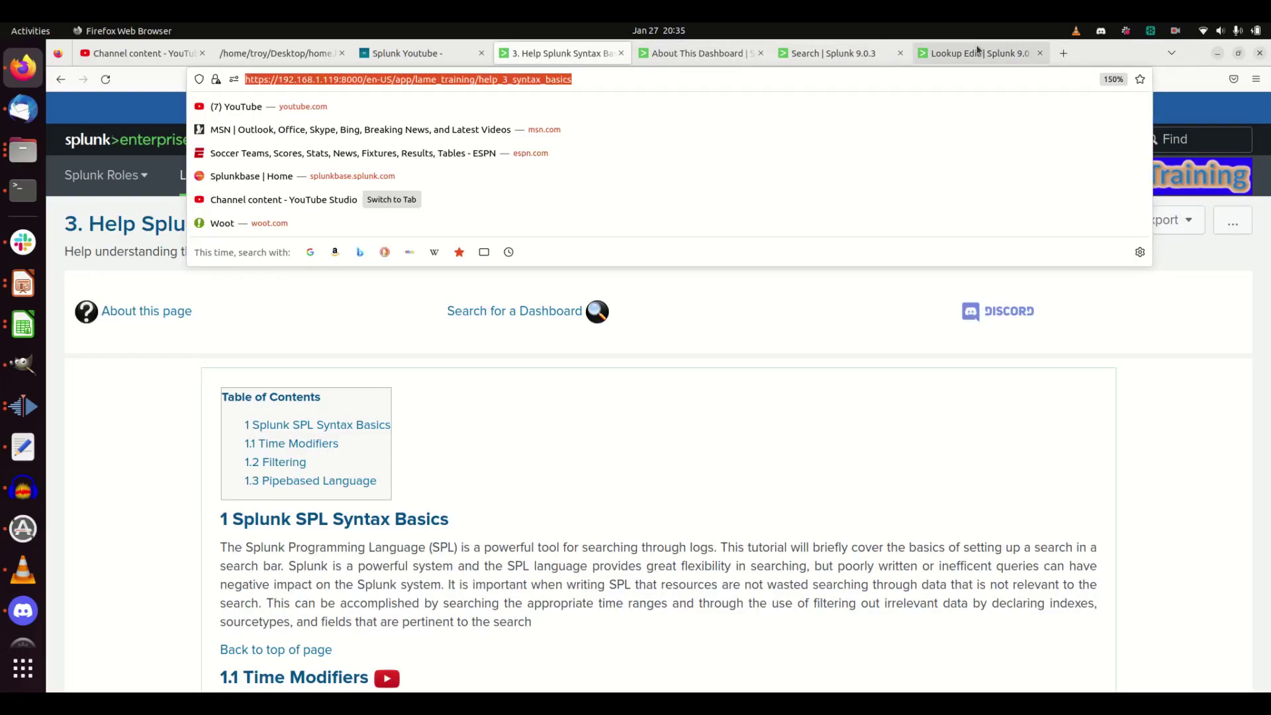
{"action": "left_click", "coordinate": [980, 53]}
{"action": "right_click", "coordinate": [676, 422]}
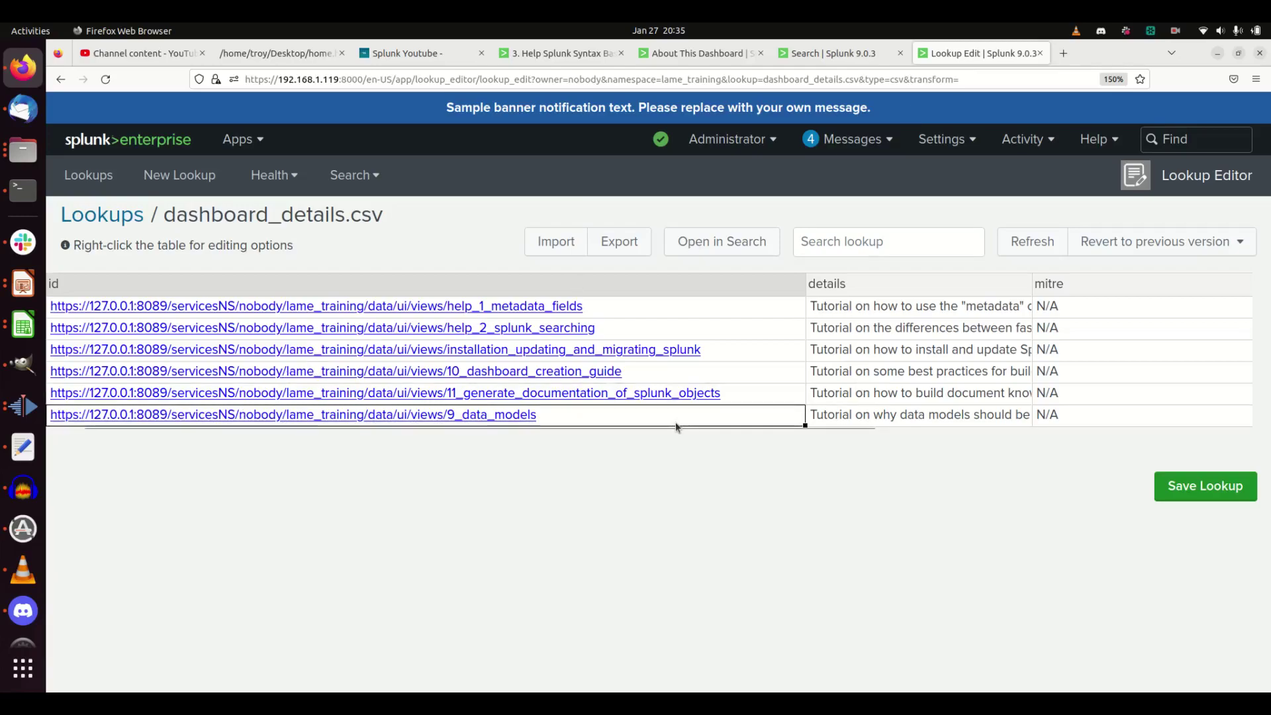
{"action": "left_click", "coordinate": [725, 470]}
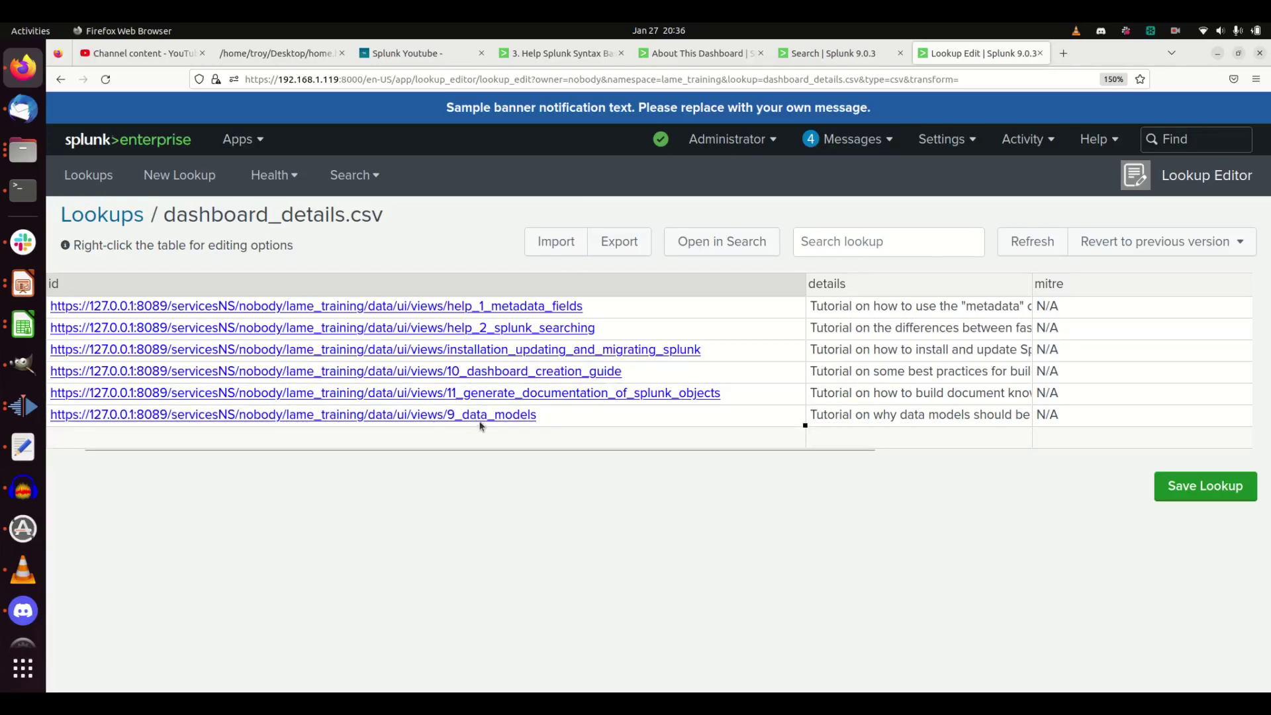
{"action": "double_click", "coordinate": [605, 420]}
{"action": "left_click_drag", "start_coordinate": [559, 419], "coordinate": [232, 405]}
{"action": "key", "text": "ctrl+c"}
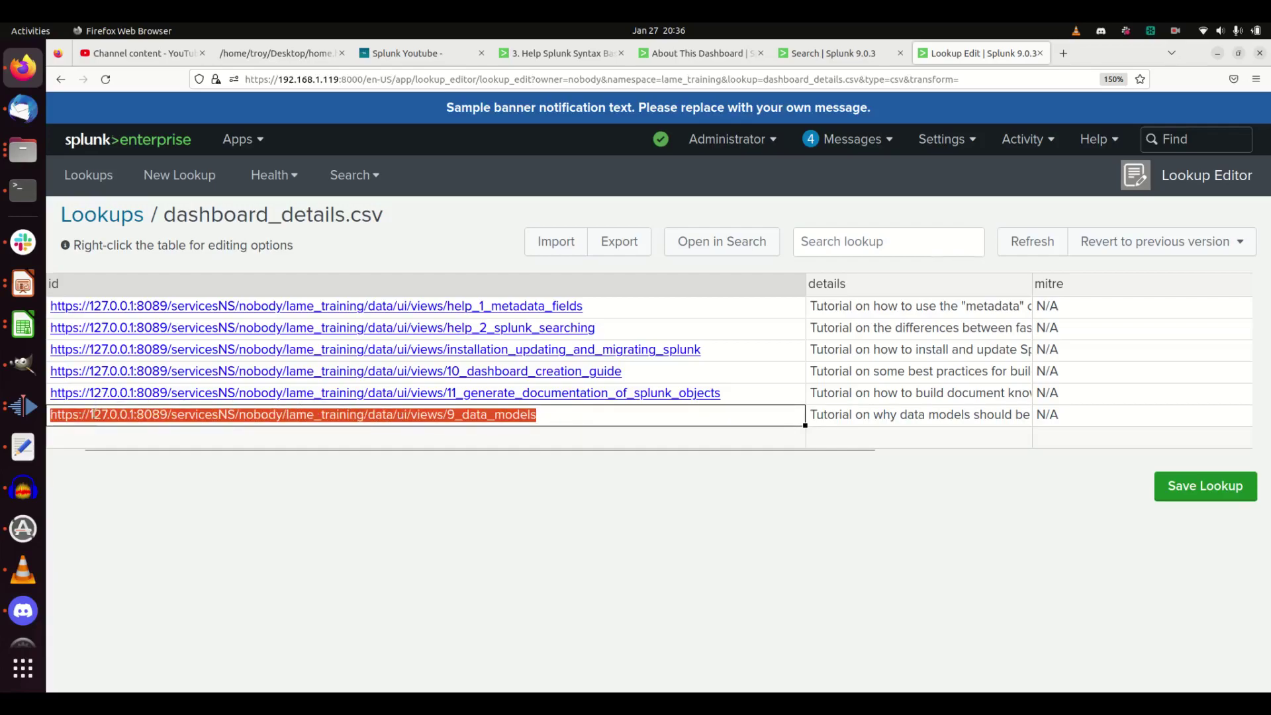
{"action": "double_click", "coordinate": [91, 443]}
{"action": "key", "text": "ctrl+v"}
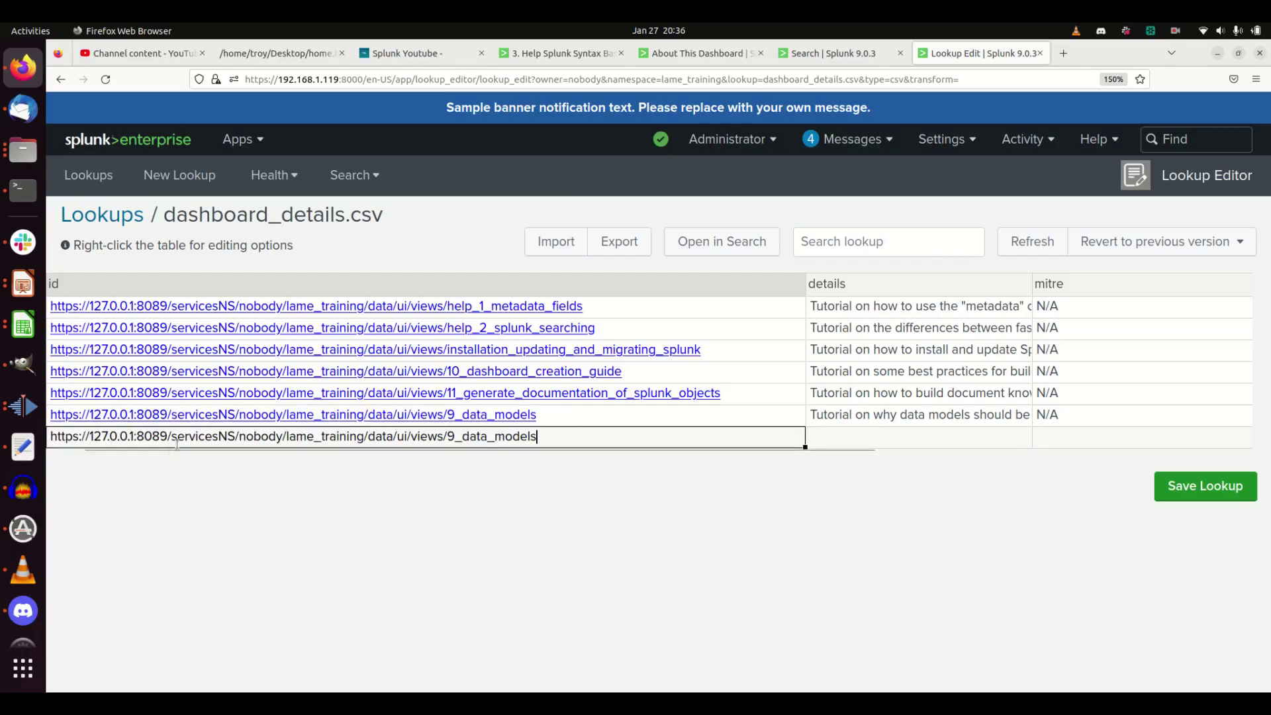
{"action": "left_click_drag", "start_coordinate": [284, 438], "coordinate": [541, 465]}
{"action": "key", "text": "BackSpace"}
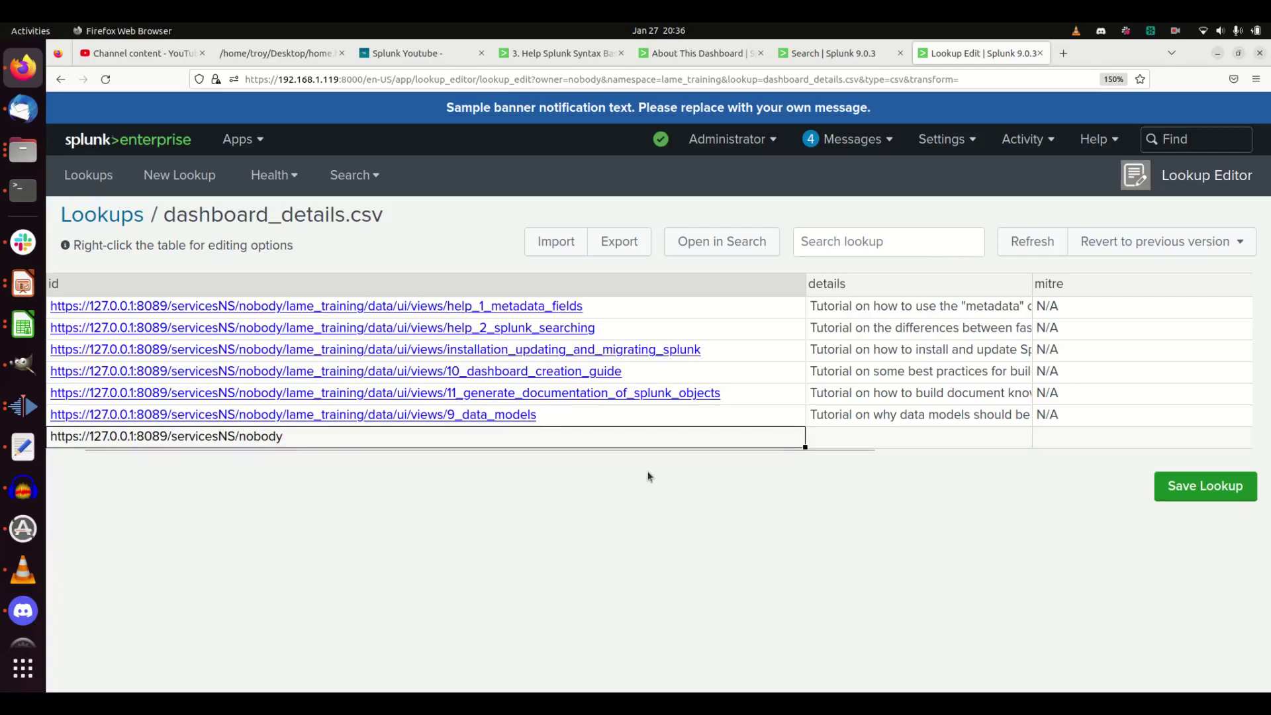
Copy /lame_training/help_3_syntax_basics from the Help Splunk Syntax Basics page address and append it to the new row's id
{"action": "left_click", "coordinate": [622, 50]}
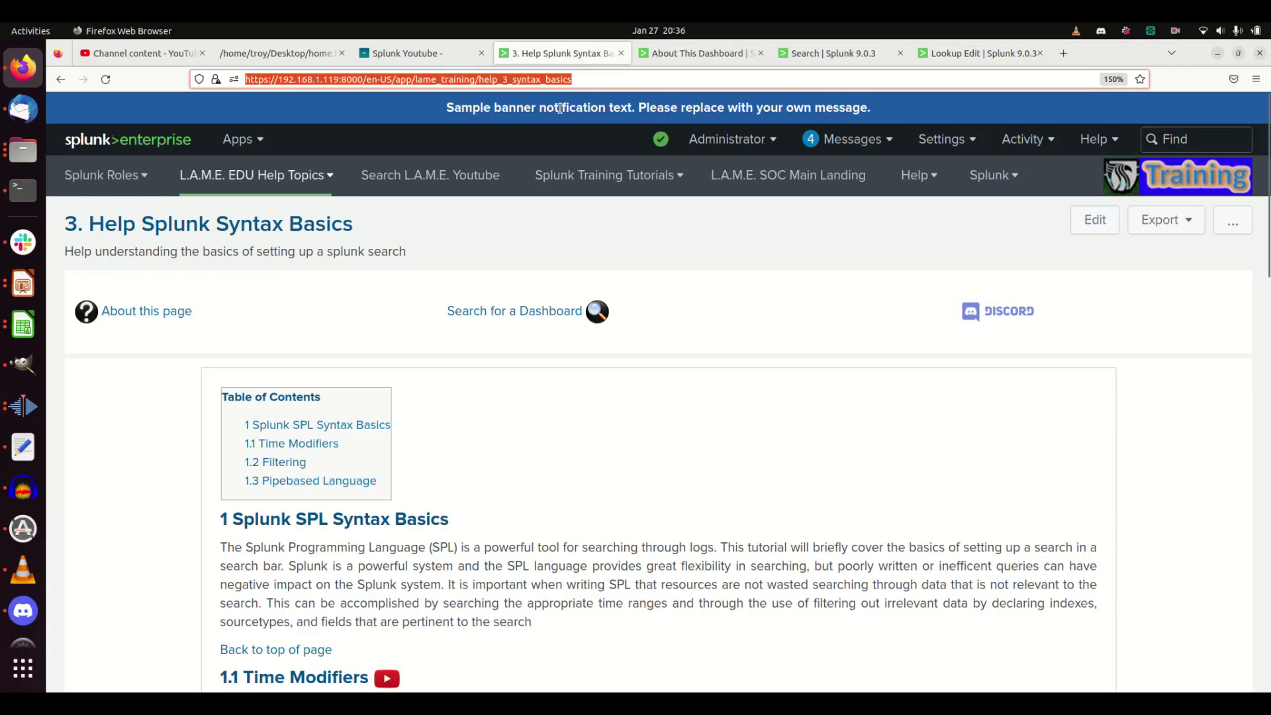
{"action": "left_click", "coordinate": [455, 79]}
{"action": "left_click_drag", "start_coordinate": [412, 79], "coordinate": [596, 85]}
{"action": "key", "text": "ctrl+c"}
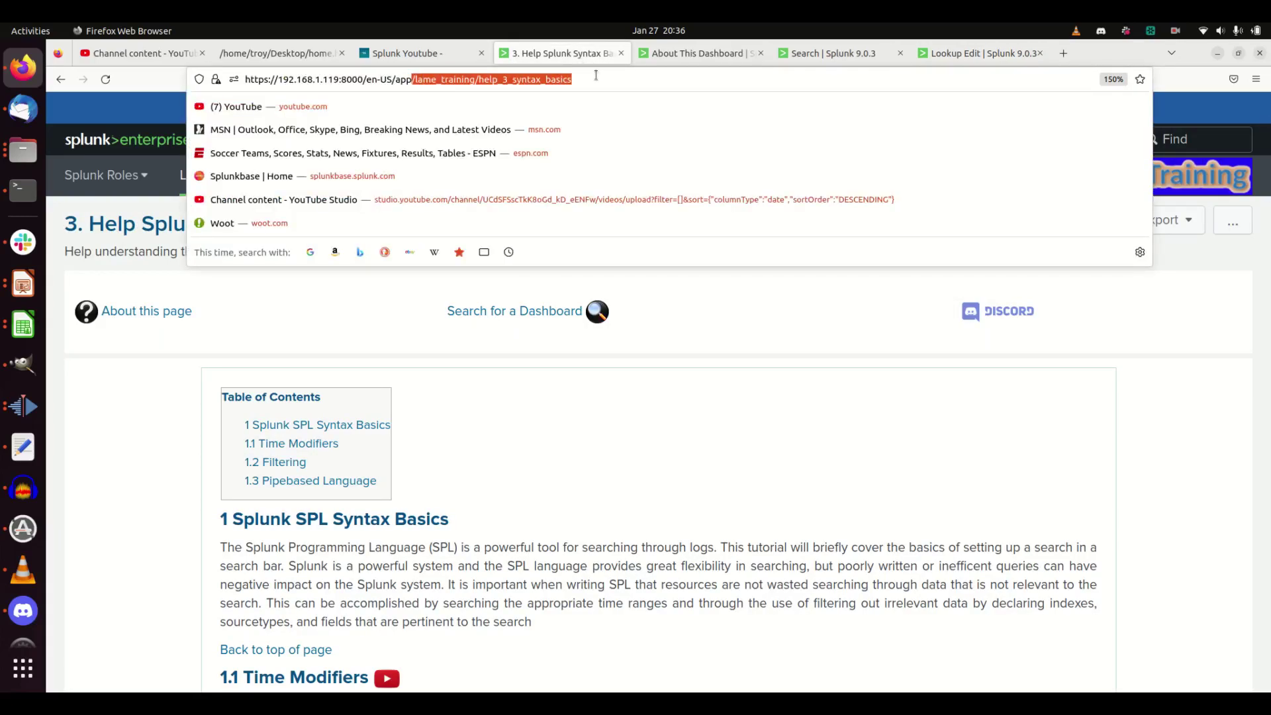
{"action": "left_click", "coordinate": [980, 53]}
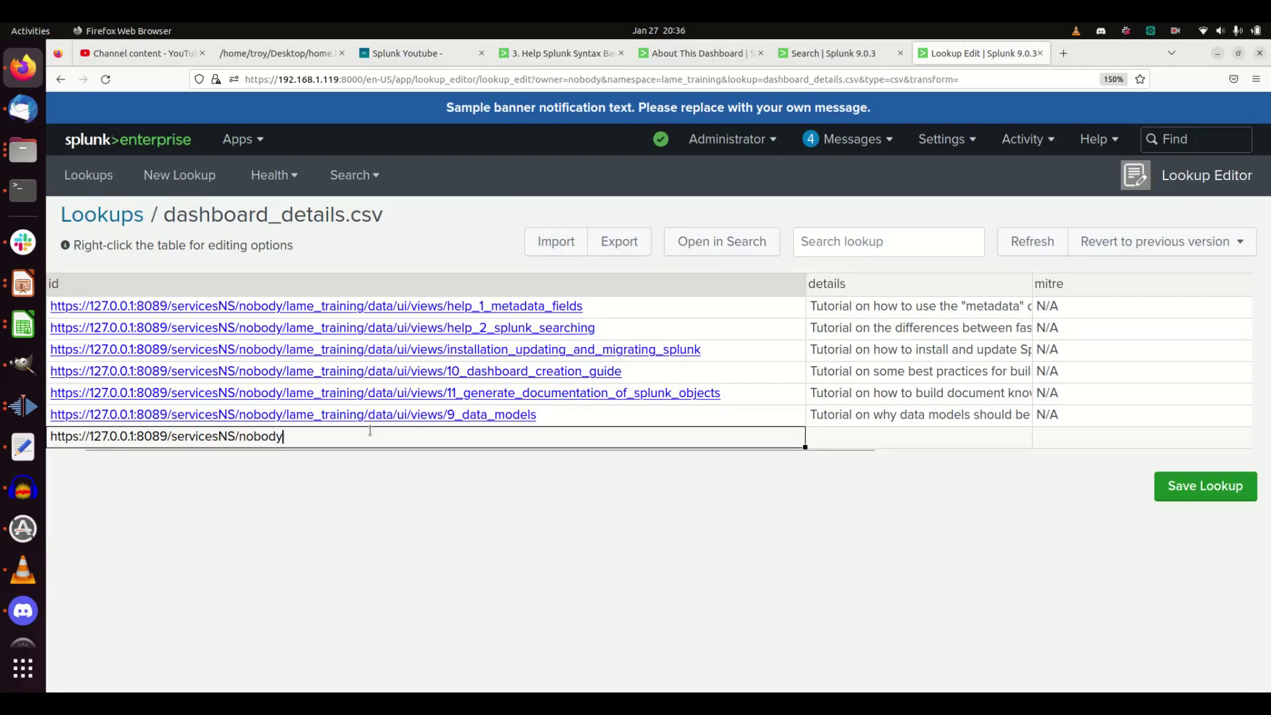
{"action": "key", "text": "ctrl+v"}
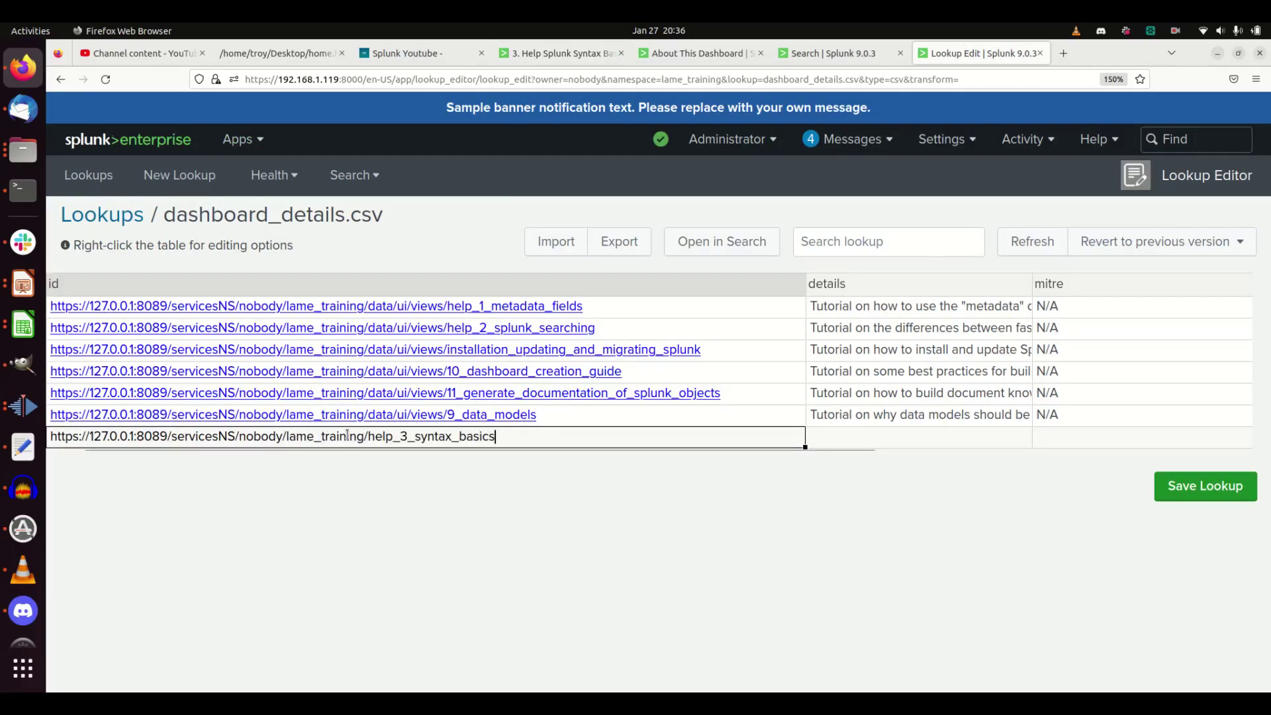
Enter "Tutorial on the most common SPL commands." as the details of the help_3_syntax_basics row
{"action": "left_click", "coordinate": [882, 437]}
{"action": "type", "text": "Tutorail"}
{"action": "key", "text": "BackSpace"}
{"action": "key", "text": "BackSpace"}
{"action": "key", "text": "BackSpace"}
{"action": "type", "text": "ial on the most "}
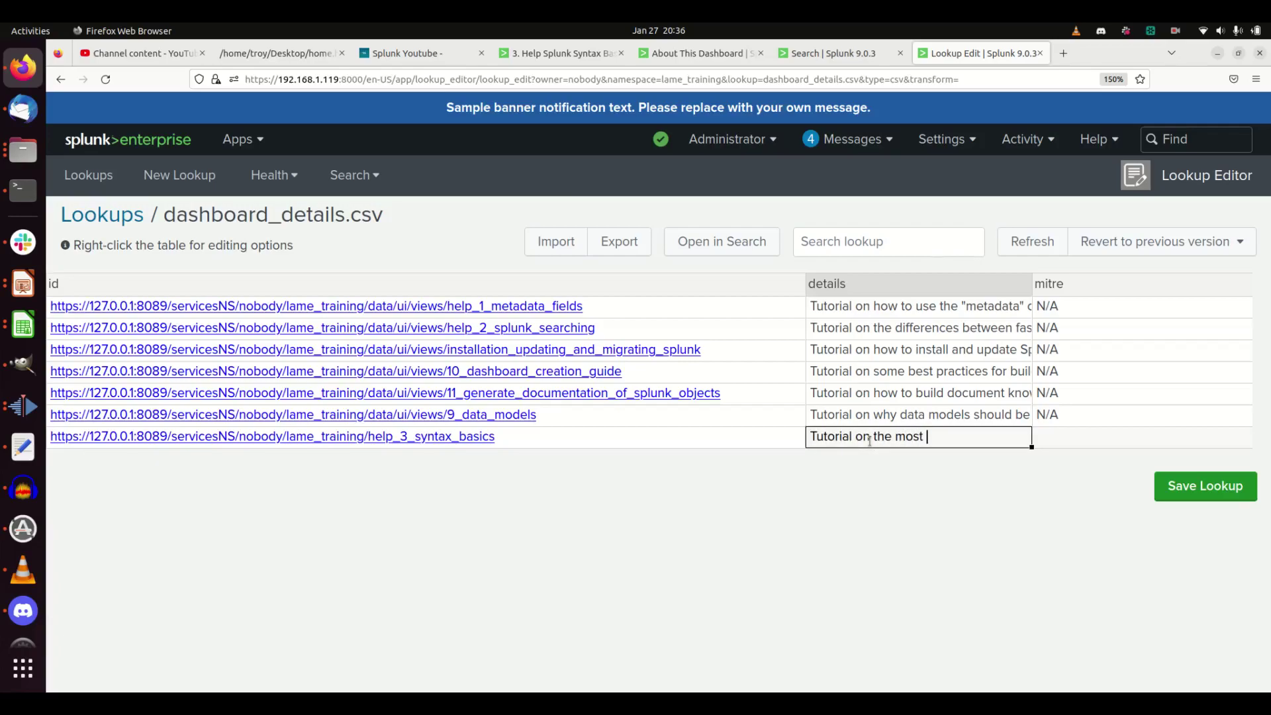
{"action": "type", "text": "common SPL commands."}
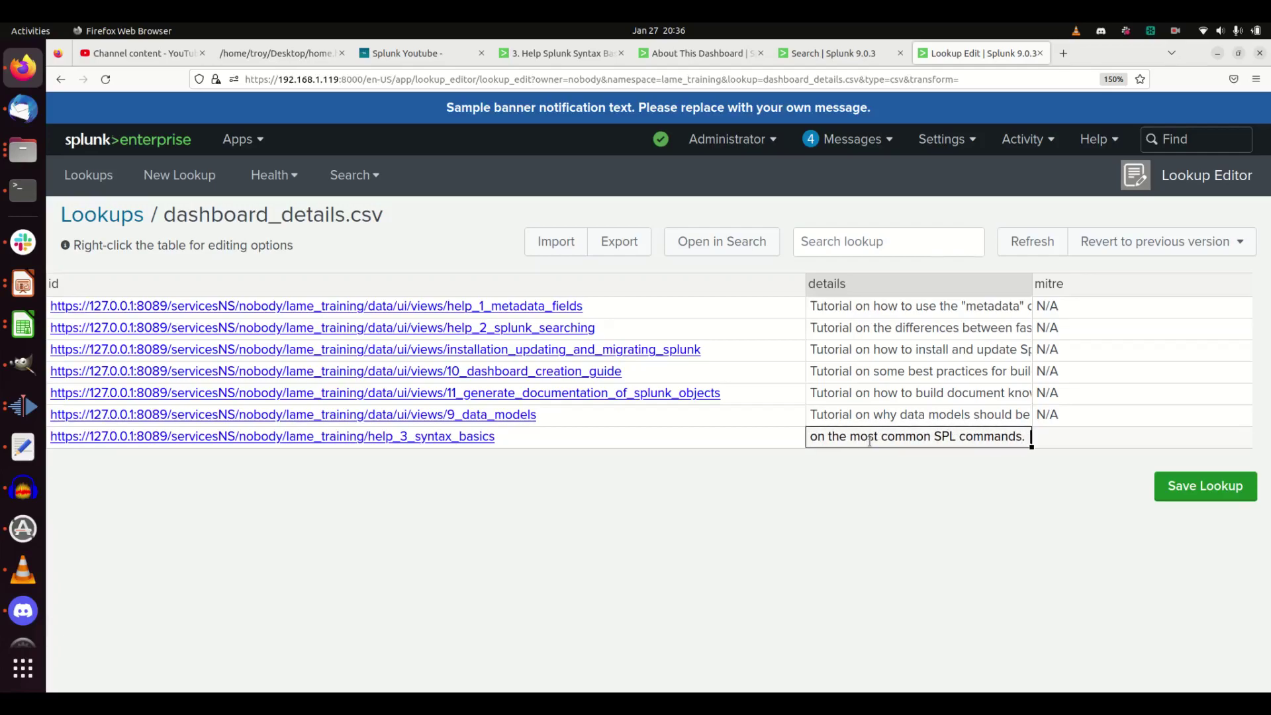
Extend the row's details with "The tutorial will cover syntax, have links to youtube videos, and links to run example SPL code."
{"action": "type", "text": "  The tu"}
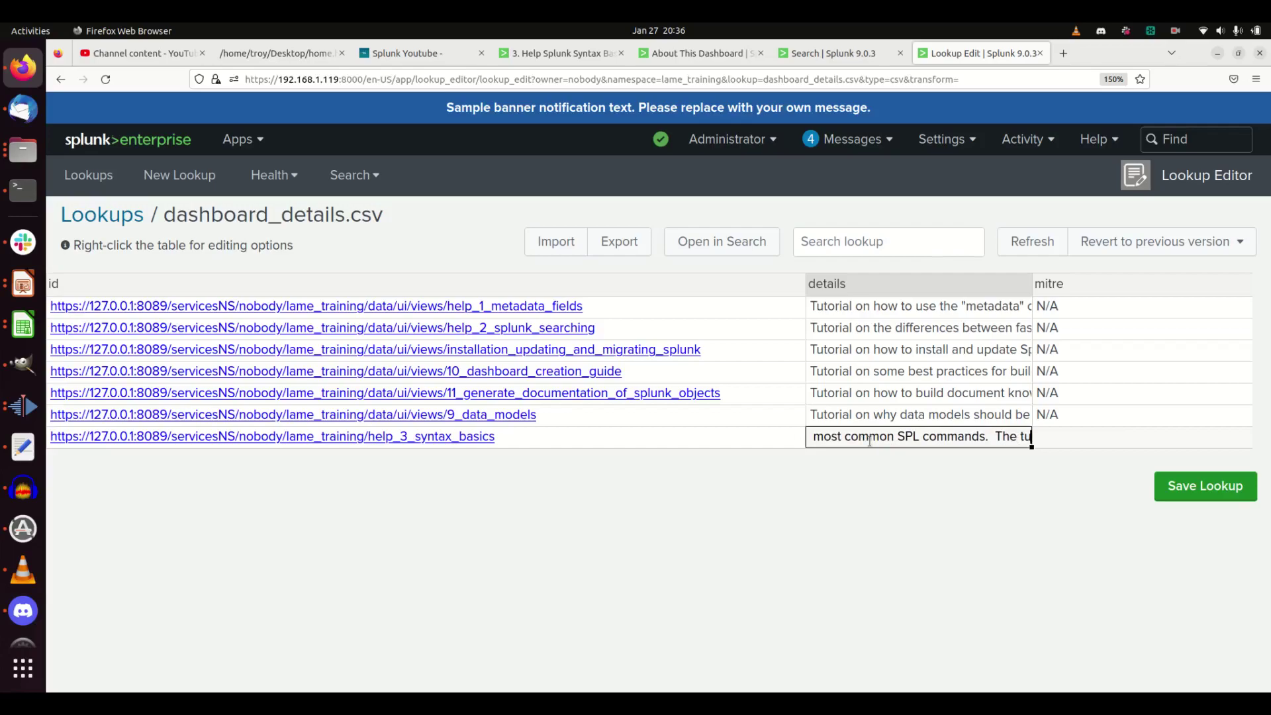
{"action": "type", "text": "torial will cover"}
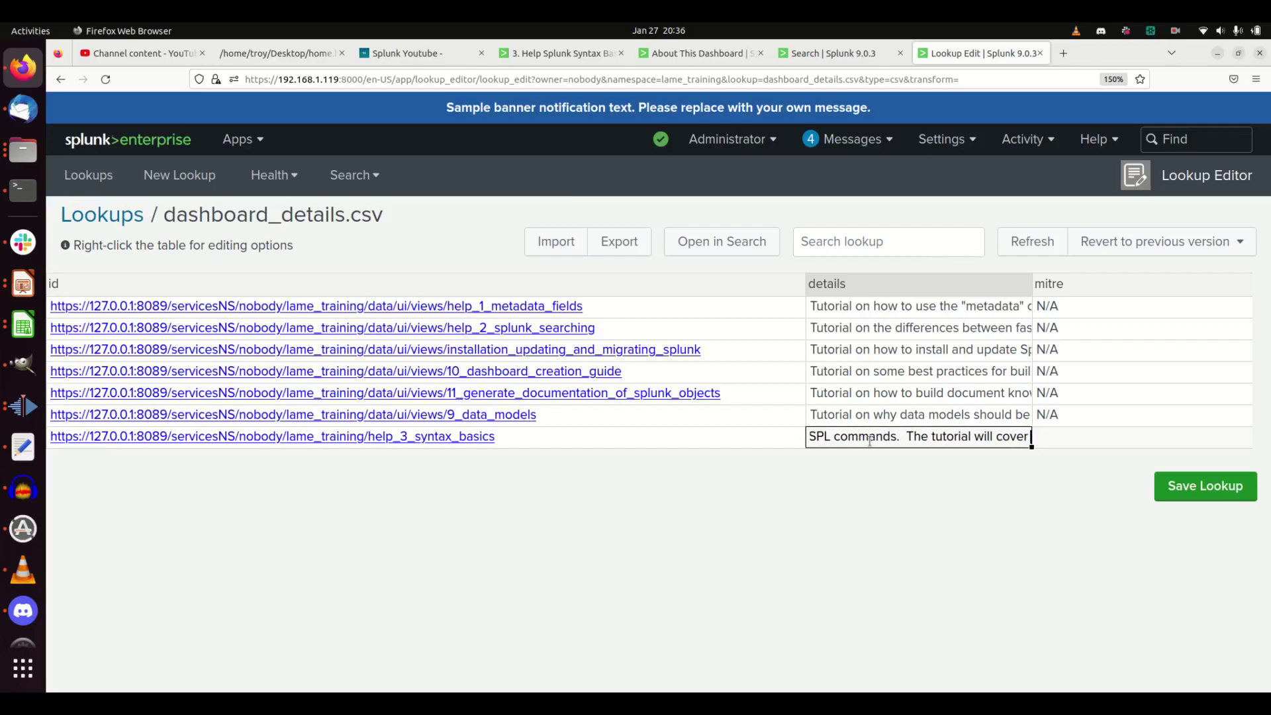
{"action": "type", "text": " syntax, have links to you"}
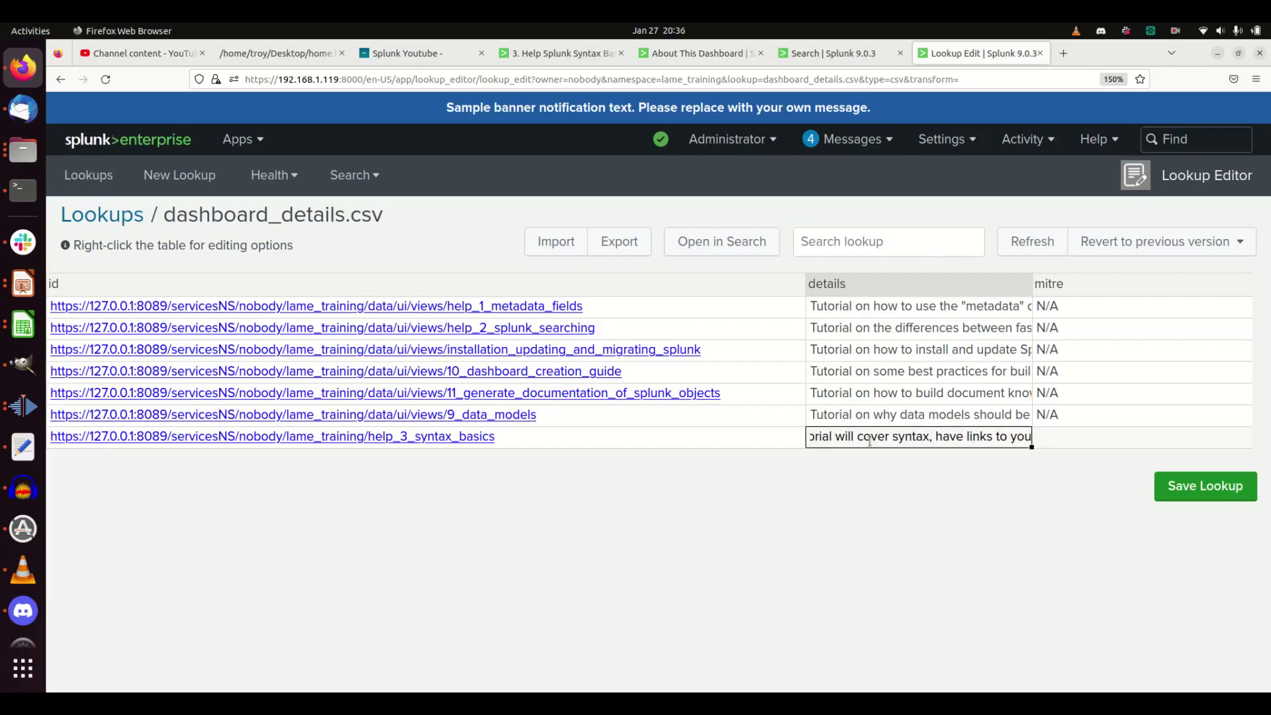
{"action": "type", "text": "tube videos, and links to ru"}
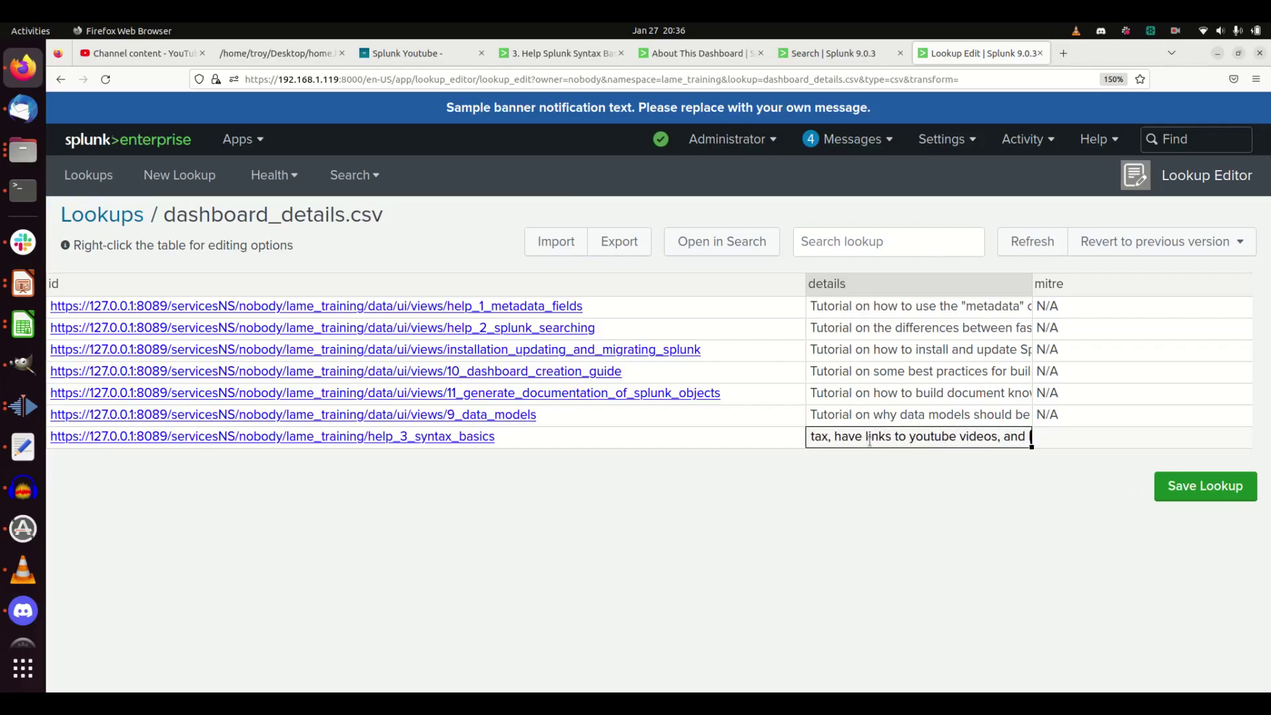
{"action": "type", "text": "n"}
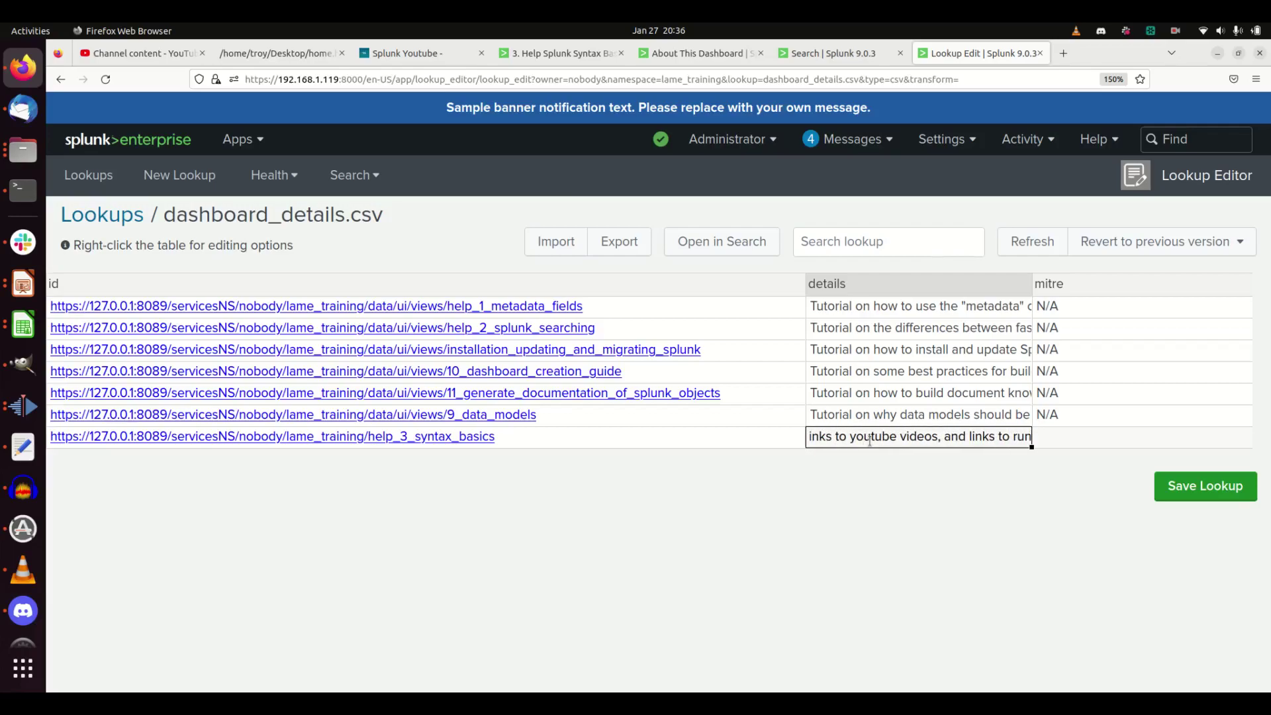
{"action": "type", "text": " example SPL code."}
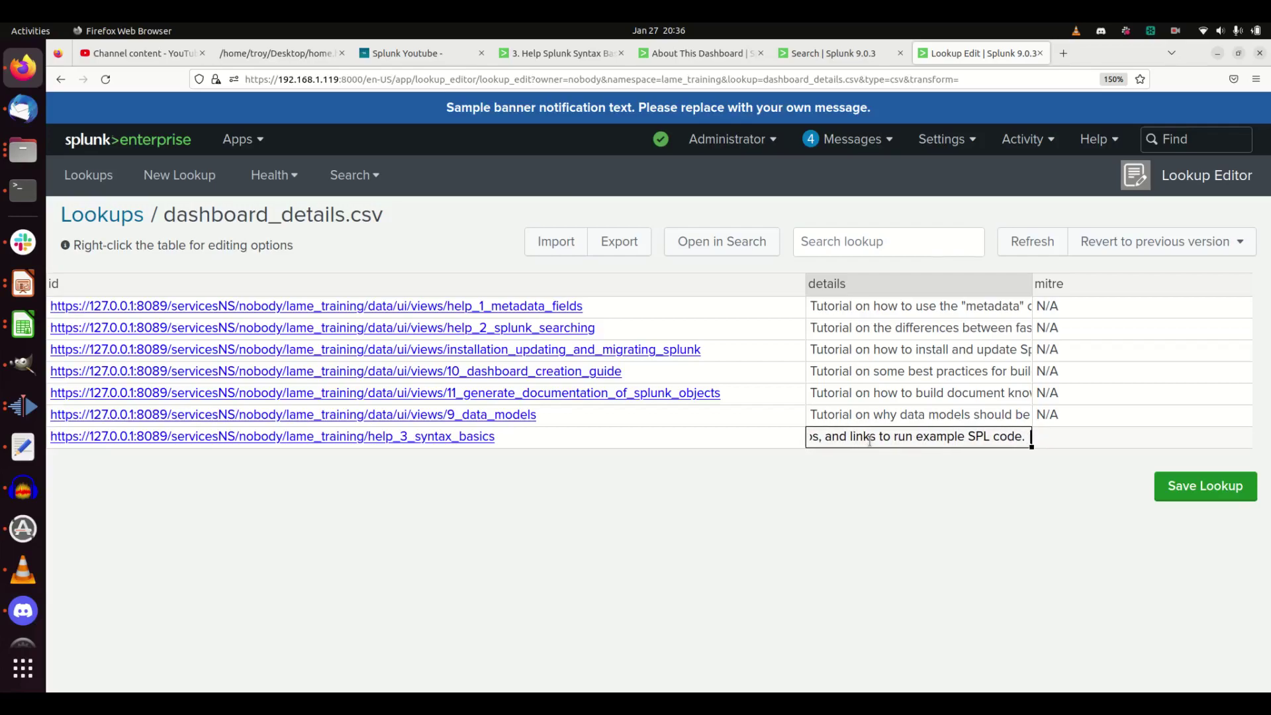
Set the mitre value of the help_3_syntax_basics row to T1109,T1000
{"action": "left_click", "coordinate": [1106, 445]}
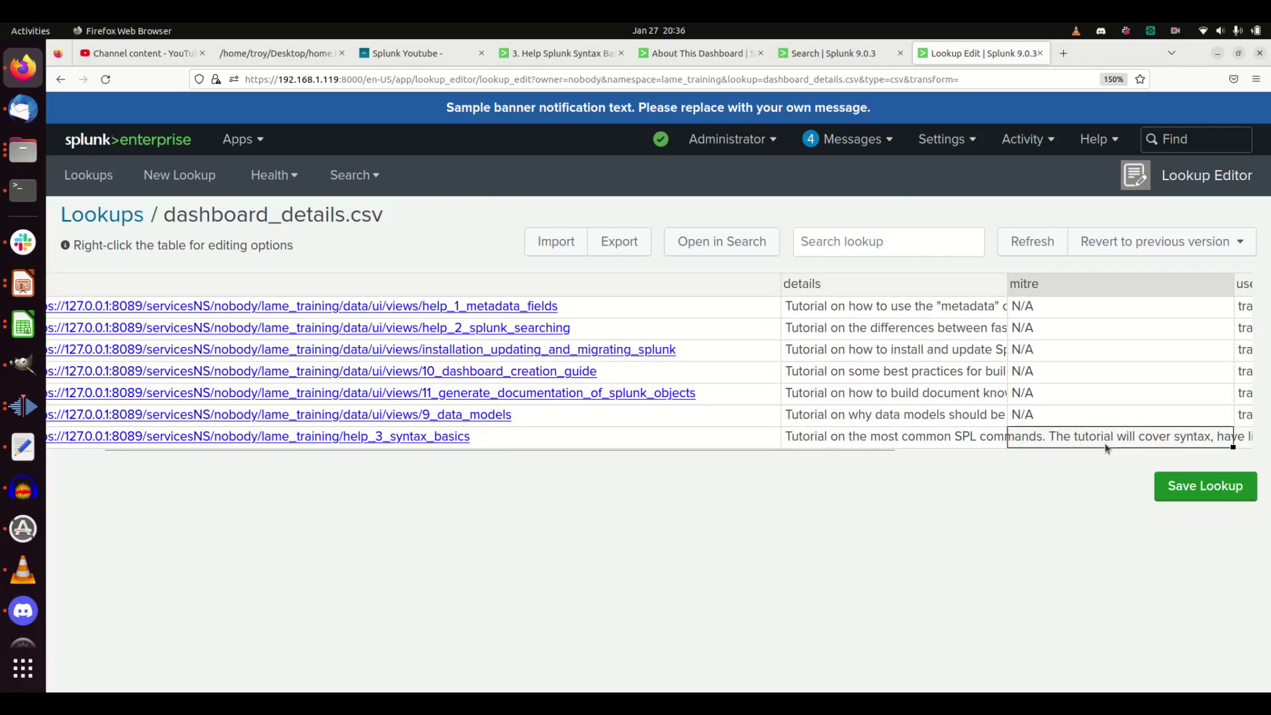
{"action": "type", "text": "T1109"}
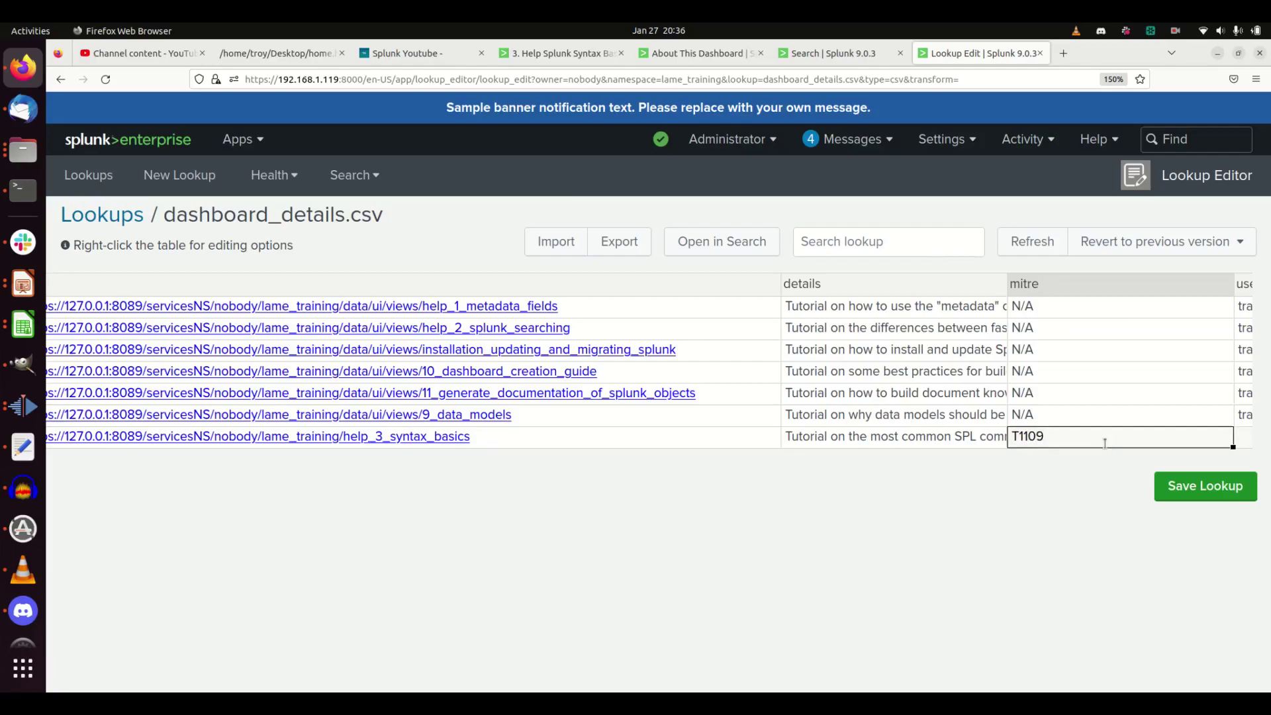
{"action": "left_click", "coordinate": [1248, 437]}
{"action": "left_click", "coordinate": [1105, 442]}
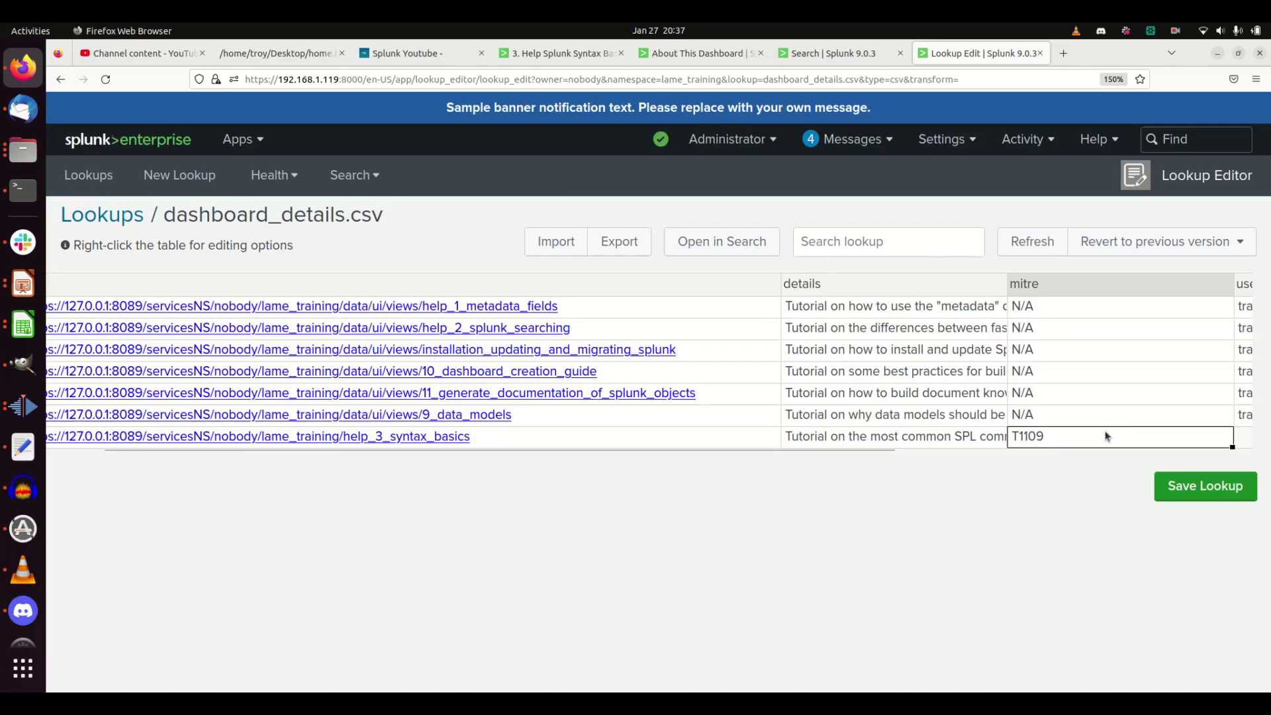
{"action": "left_click", "coordinate": [1087, 415]}
{"action": "left_click", "coordinate": [1079, 431]}
{"action": "double_click", "coordinate": [1070, 434]}
{"action": "type", "text": ",T"}
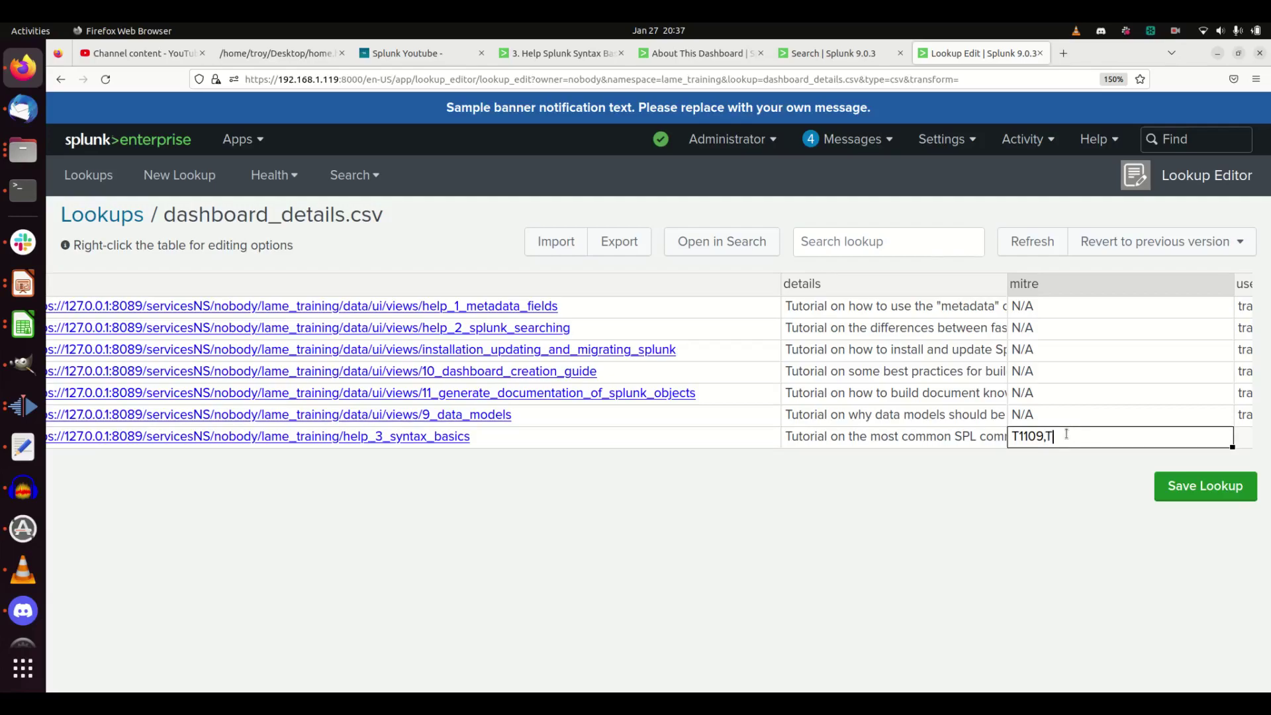
{"action": "type", "text": "1000"}
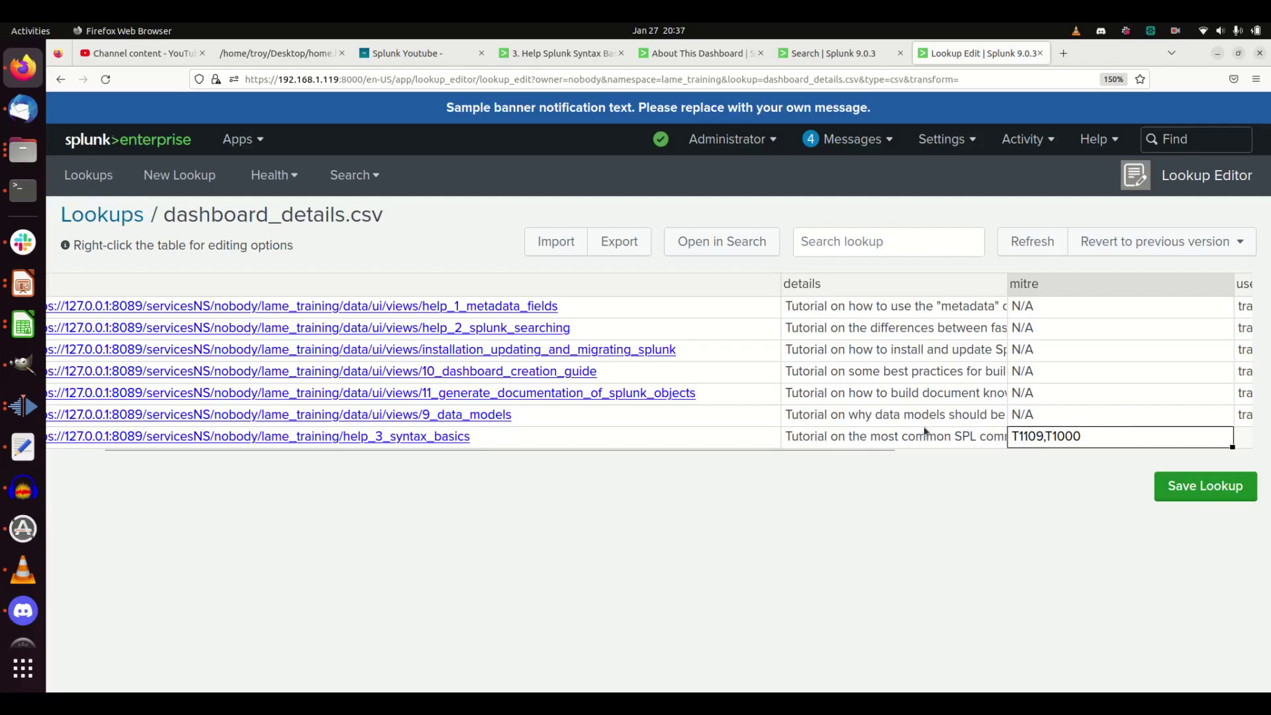
Set the help_3_syntax_basics row's usecase to hunting and its status to green
{"action": "left_click_drag", "start_coordinate": [873, 451], "coordinate": [1093, 455]}
{"action": "double_click", "coordinate": [1075, 441]}
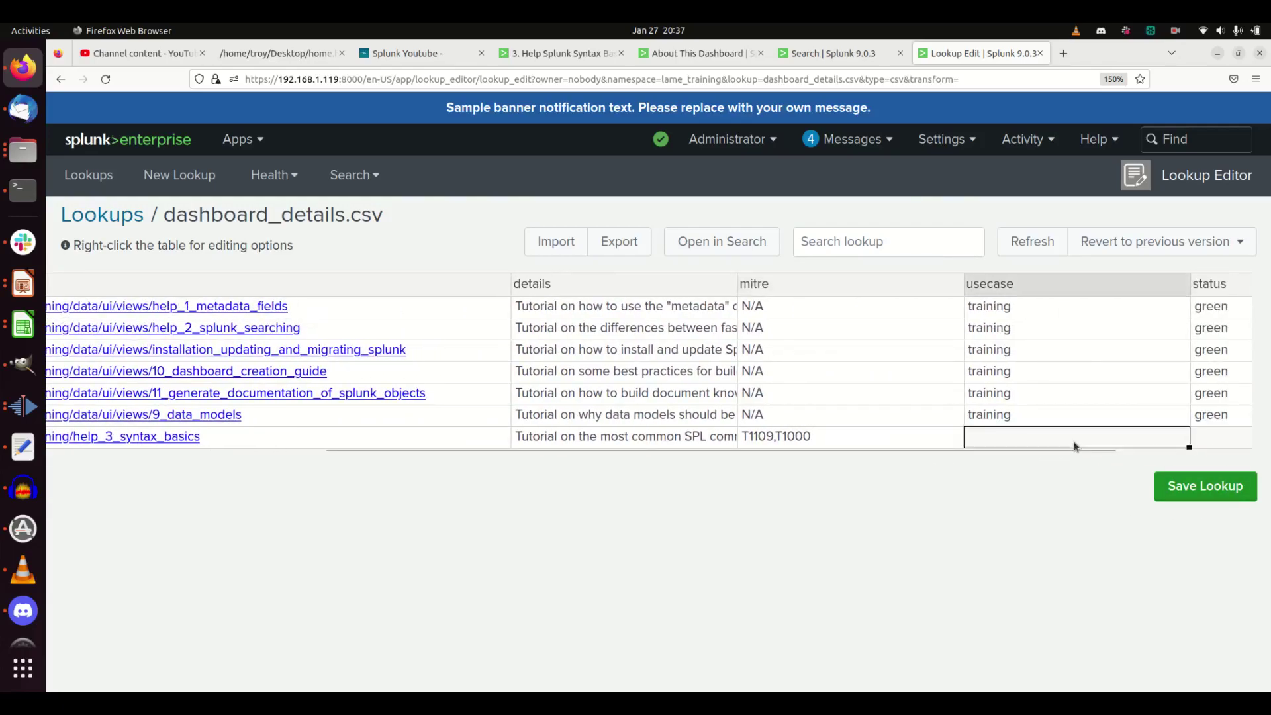
{"action": "type", "text": "hunting"}
{"action": "left_click", "coordinate": [1226, 444]}
{"action": "double_click", "coordinate": [1225, 439]}
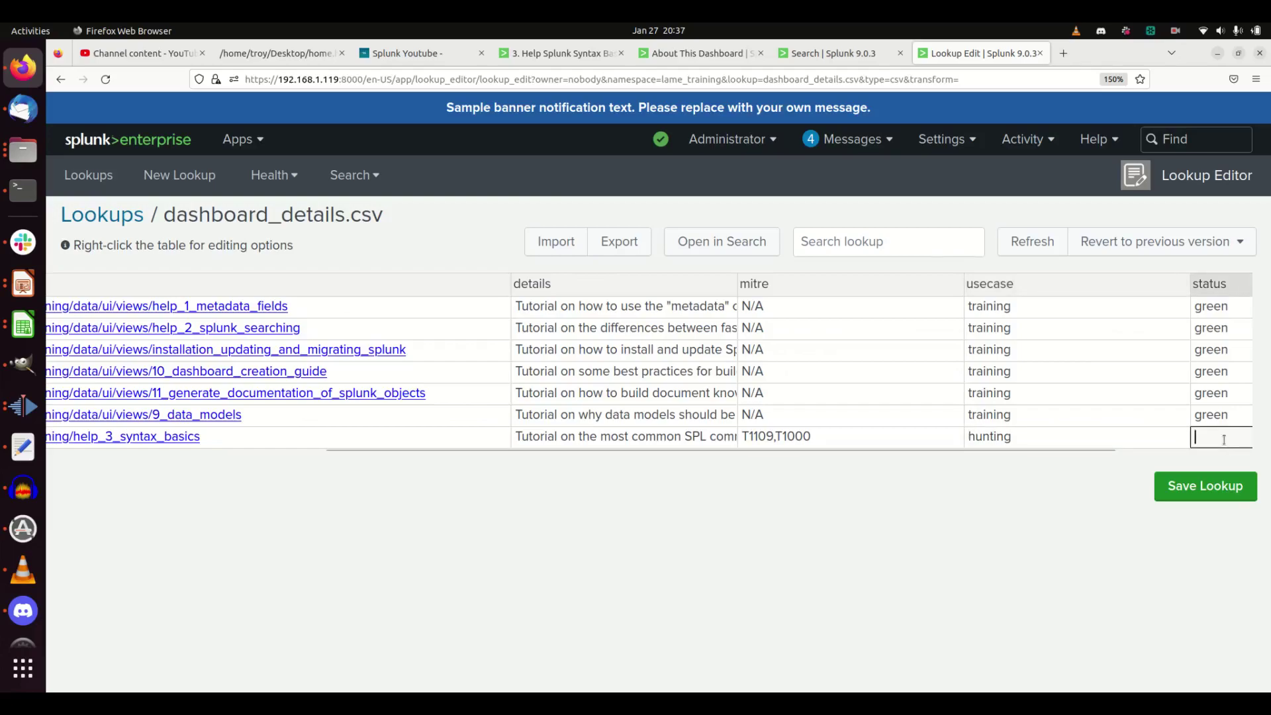
{"action": "type", "text": "green"}
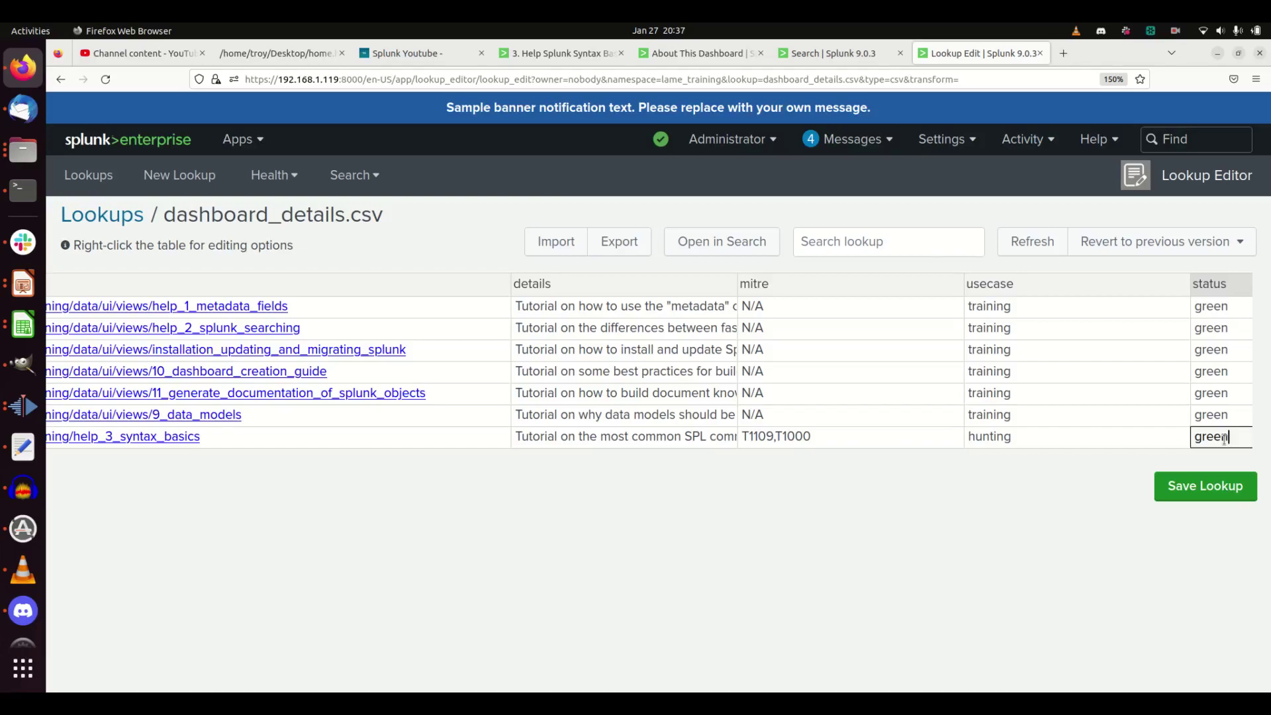
Save the edited dashboard_details.csv lookup
{"action": "left_click", "coordinate": [1178, 411]}
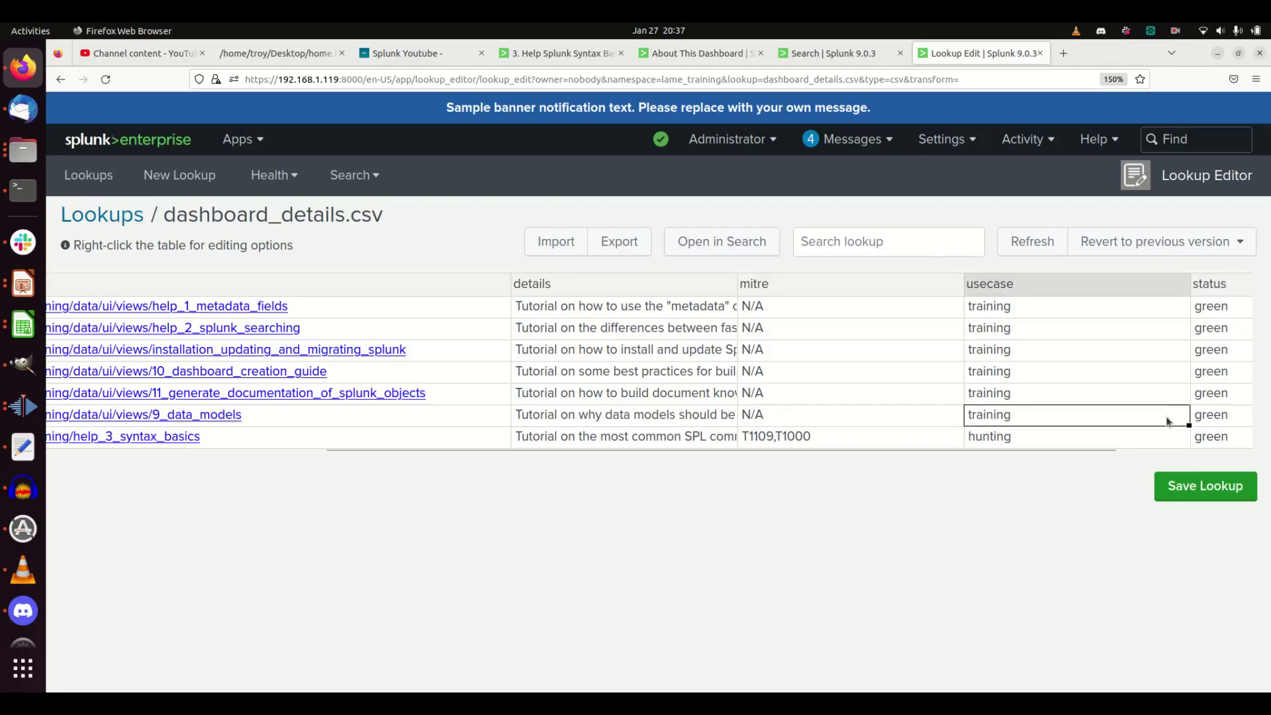
{"action": "left_click", "coordinate": [1185, 480]}
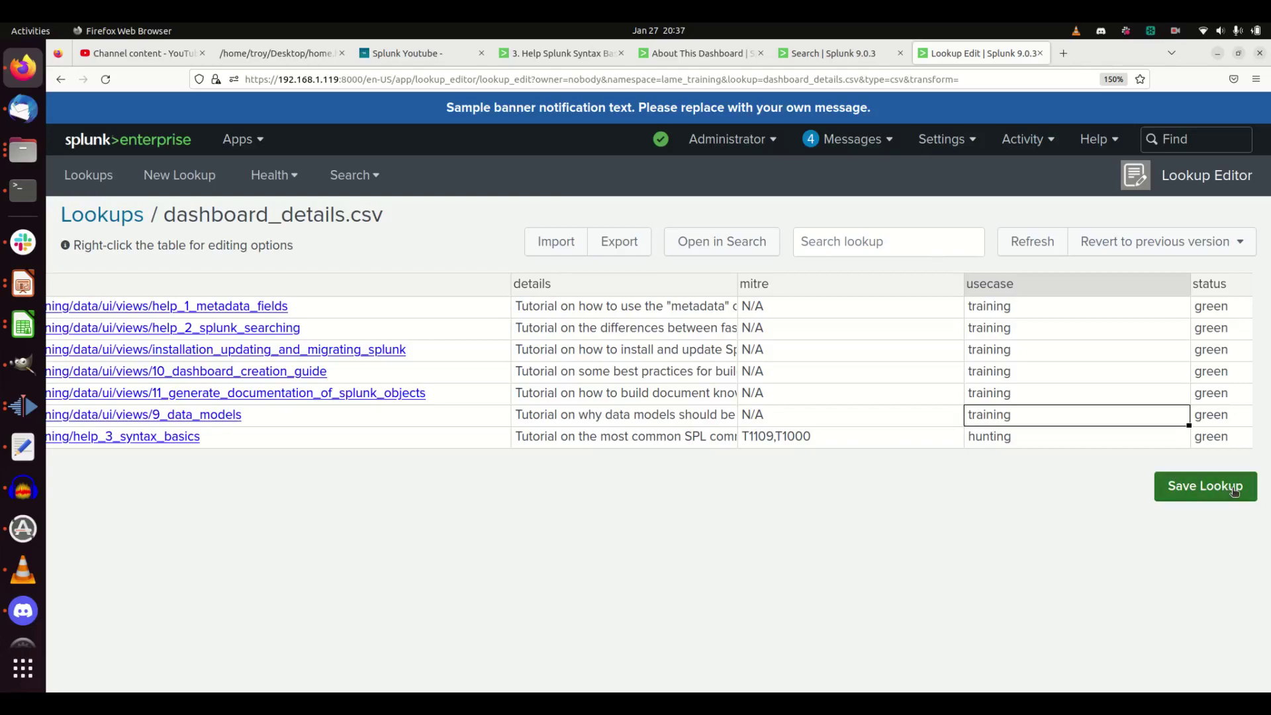
{"action": "left_click", "coordinate": [1192, 490]}
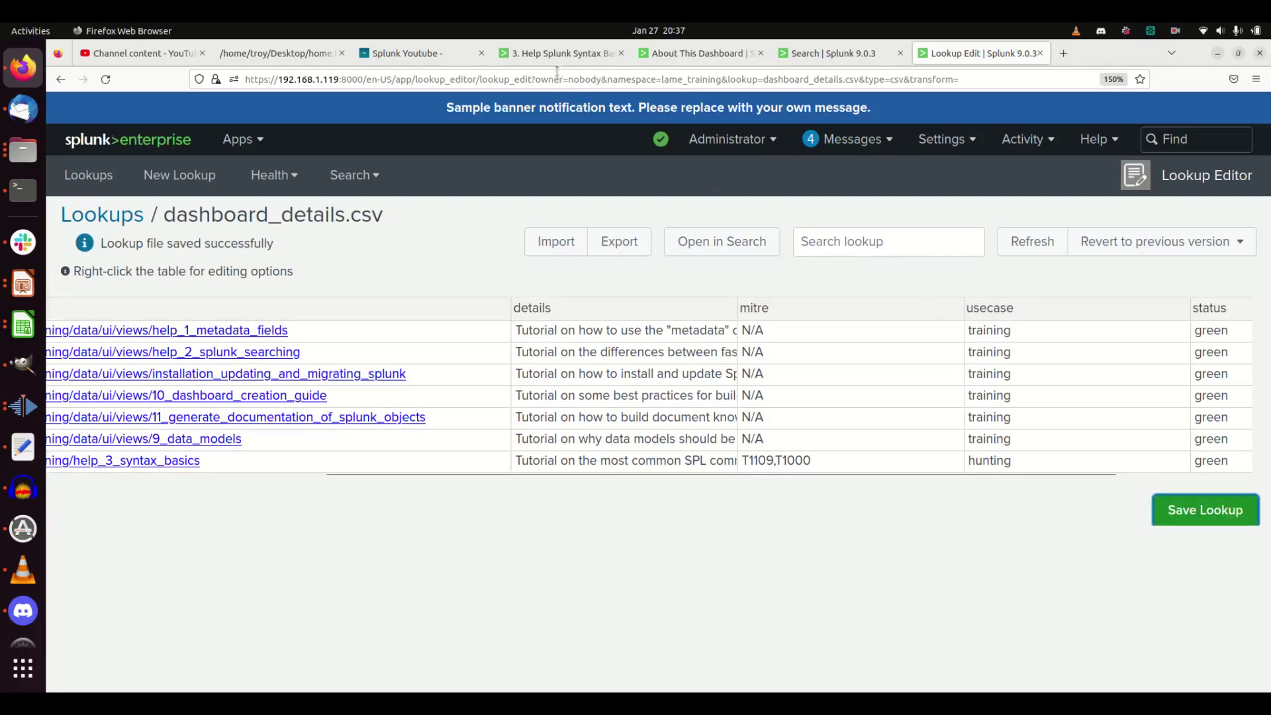
Close the outdated About This Dashboard page and return to the Help Splunk Syntax Basics dashboard
{"action": "left_click", "coordinate": [666, 55]}
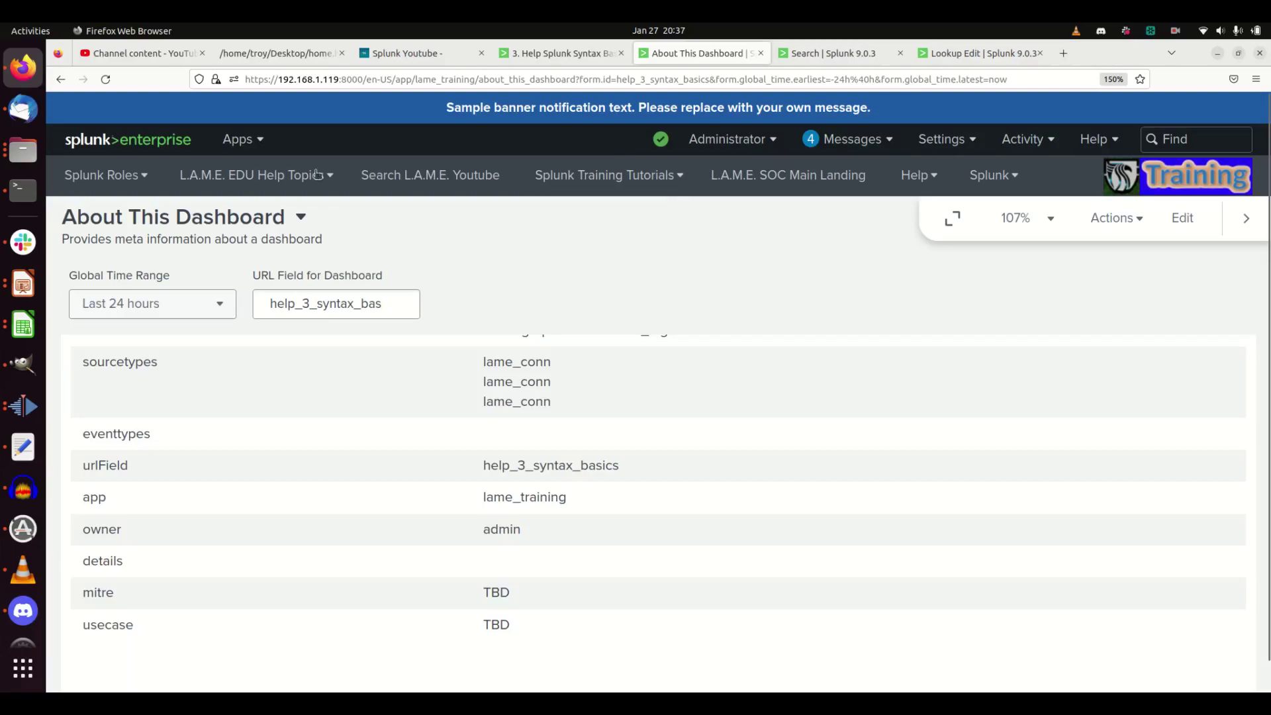
{"action": "left_click", "coordinate": [760, 53]}
{"action": "key", "text": "ctrl+Page_Up"}
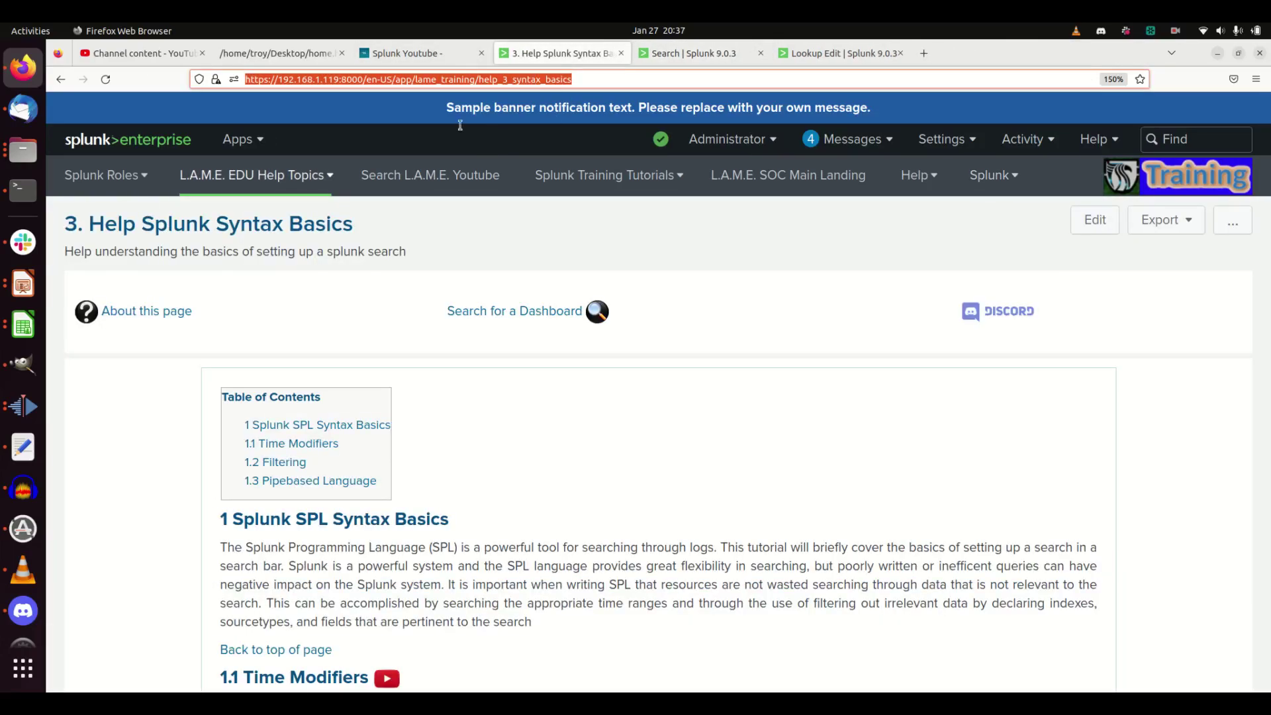
Open the About This Dashboard page for Help Splunk Syntax Basics and review its metadata fields
{"action": "left_click", "coordinate": [129, 312]}
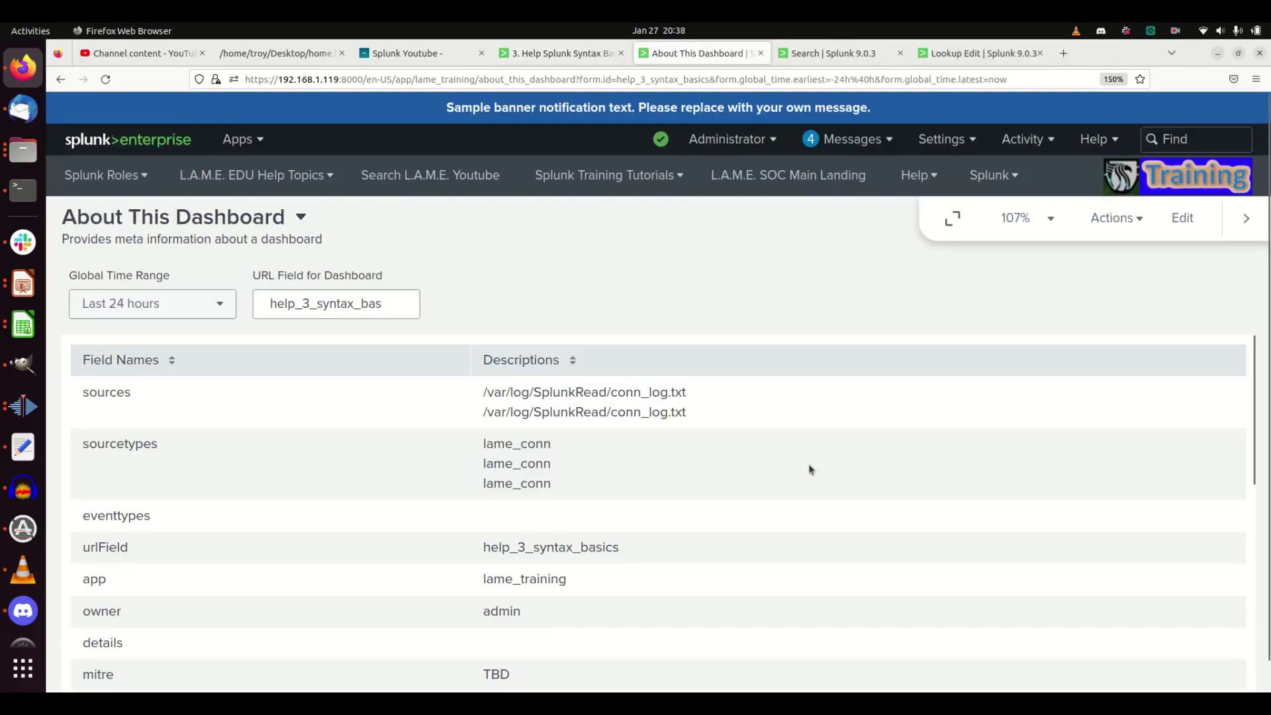
{"action": "scroll", "coordinate": [528, 486], "scroll_direction": "down", "scroll_amount": 4}
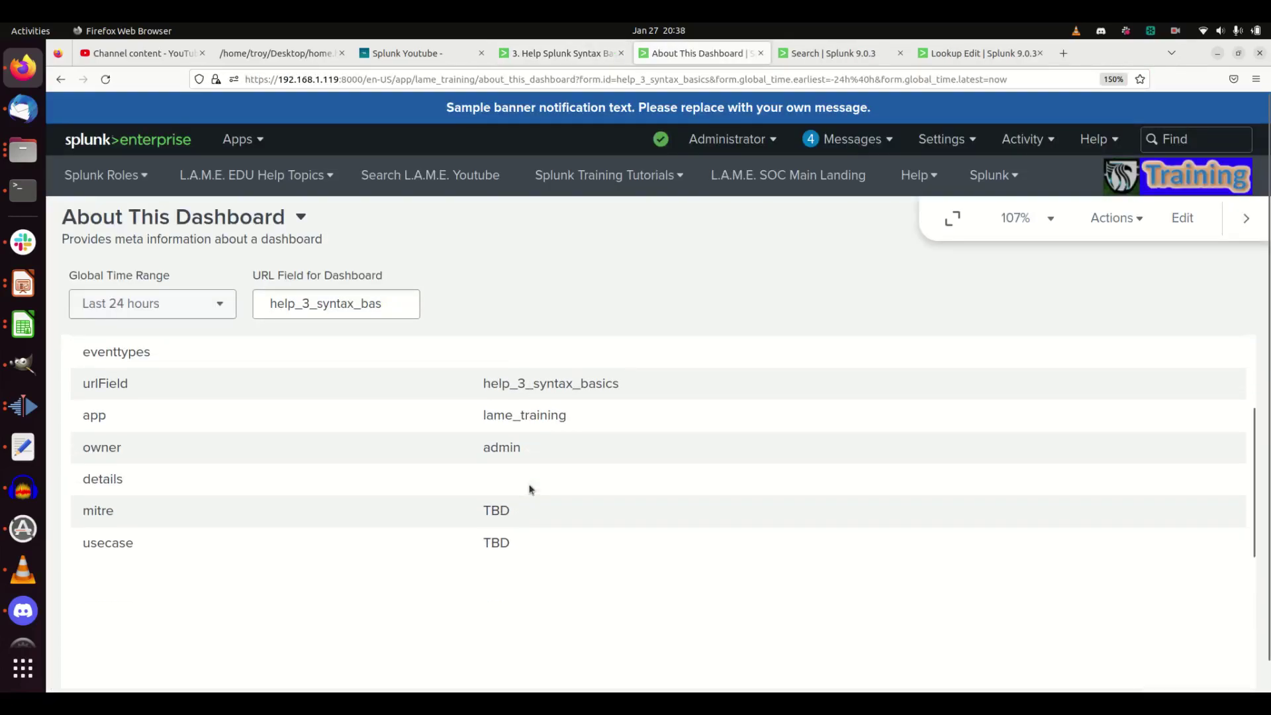
{"action": "scroll", "coordinate": [532, 488], "scroll_direction": "up", "scroll_amount": 4}
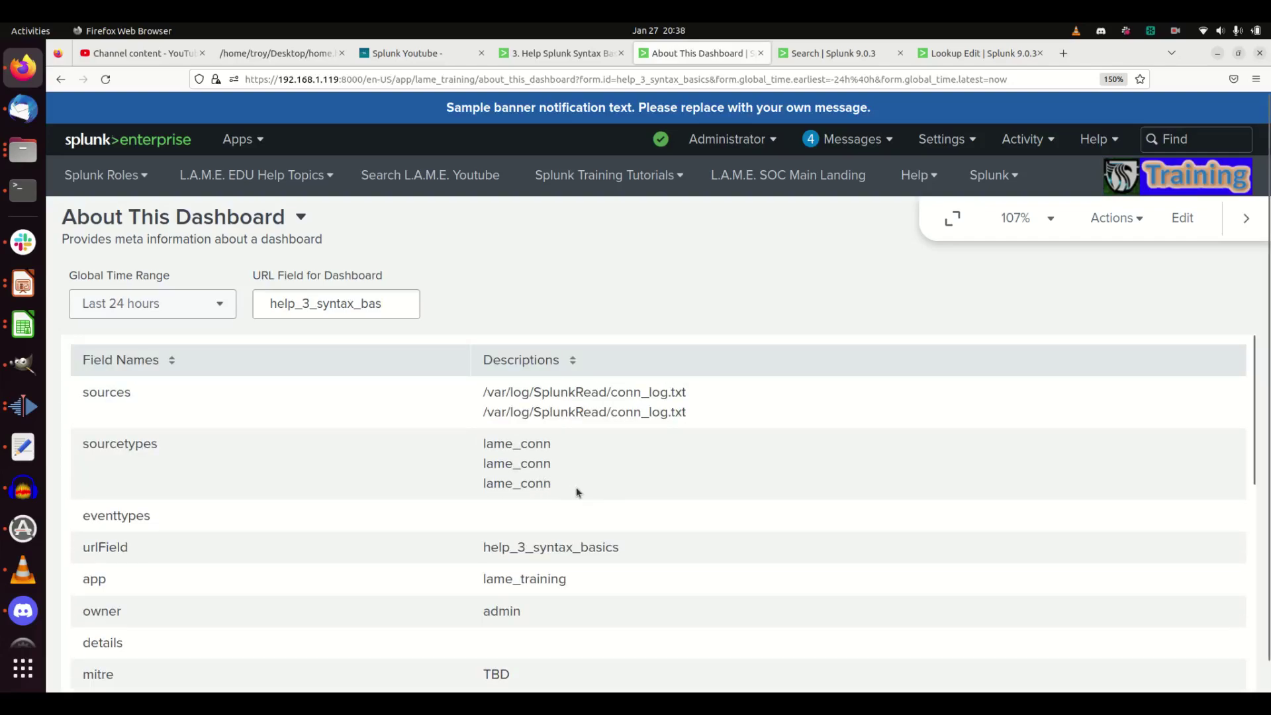
Insert /data/ui/views/ before help_3_syntax_basics in that row's id in dashboard_details.csv and save the lookup
{"action": "key", "text": "ctrl+Tab"}
{"action": "double_click", "coordinate": [370, 438]}
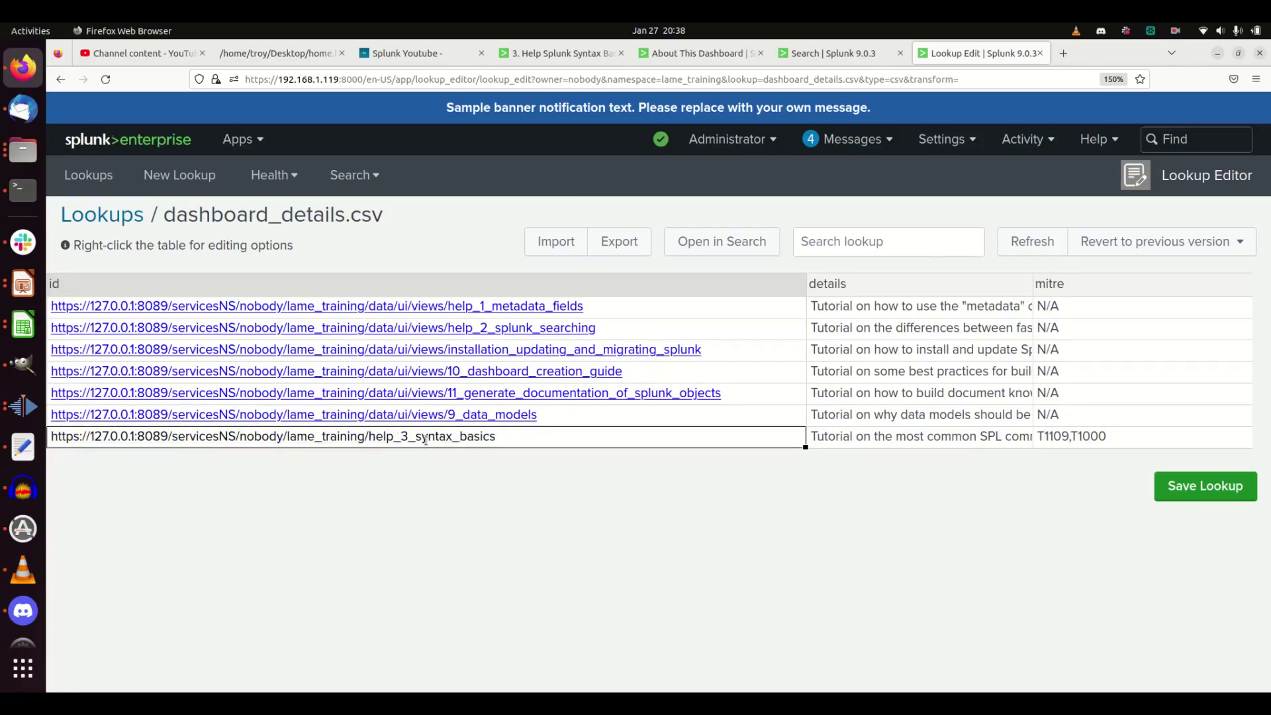
{"action": "type", "text": "/data"}
{"action": "type", "text": "/ui/views"}
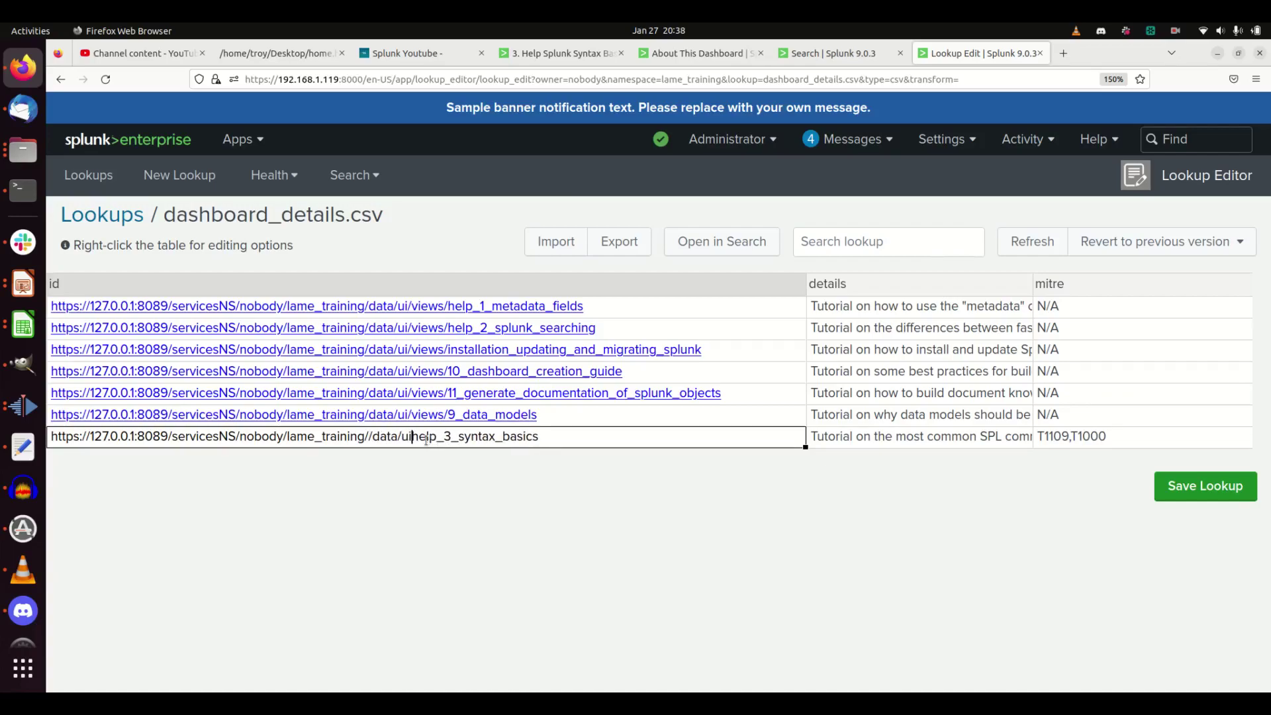
{"action": "type", "text": "/"}
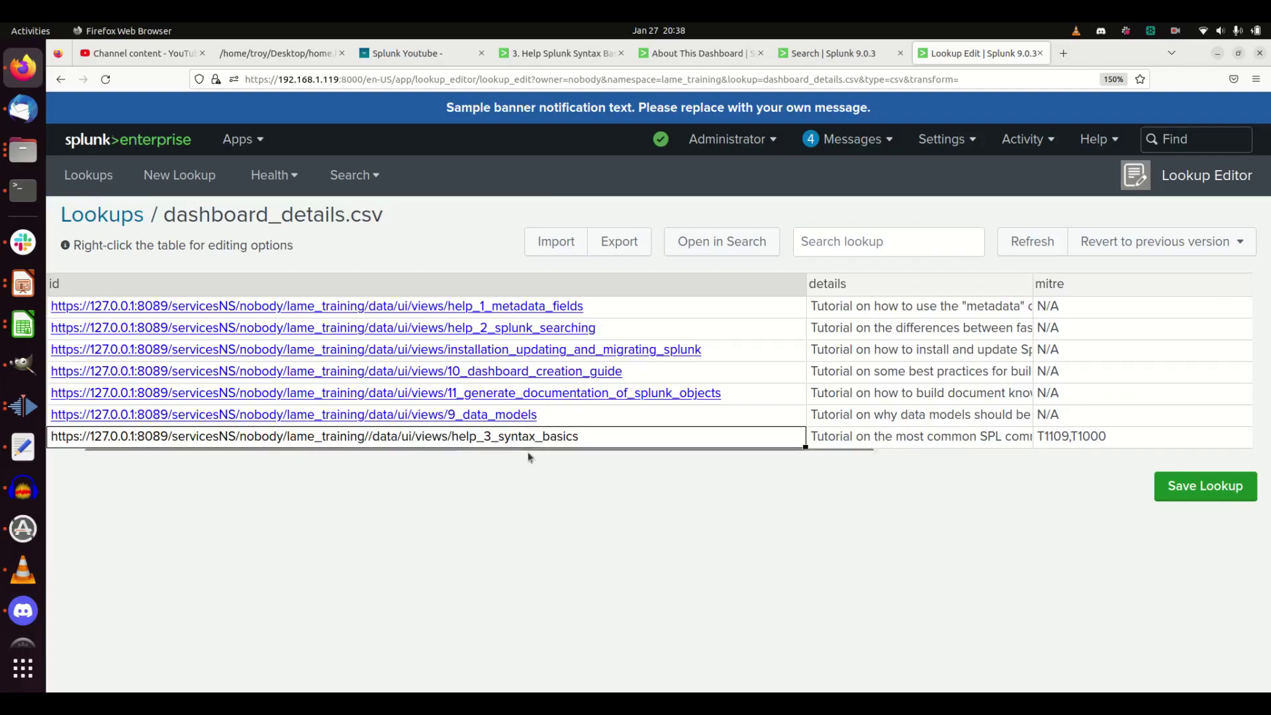
{"action": "left_click", "coordinate": [1230, 486]}
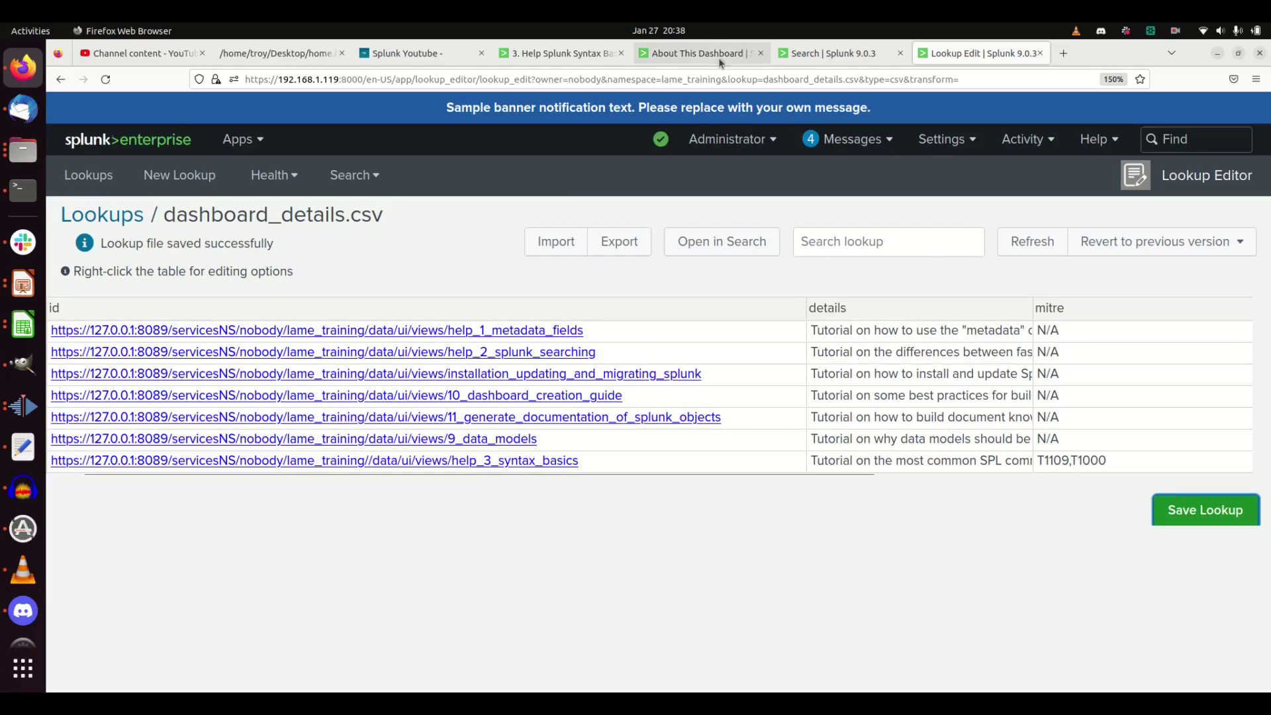
Return to the About This Dashboard page for help_3_syntax_basics, collapse its floating toolbar and reload the page
{"action": "left_click", "coordinate": [663, 59]}
{"action": "left_click", "coordinate": [596, 58]}
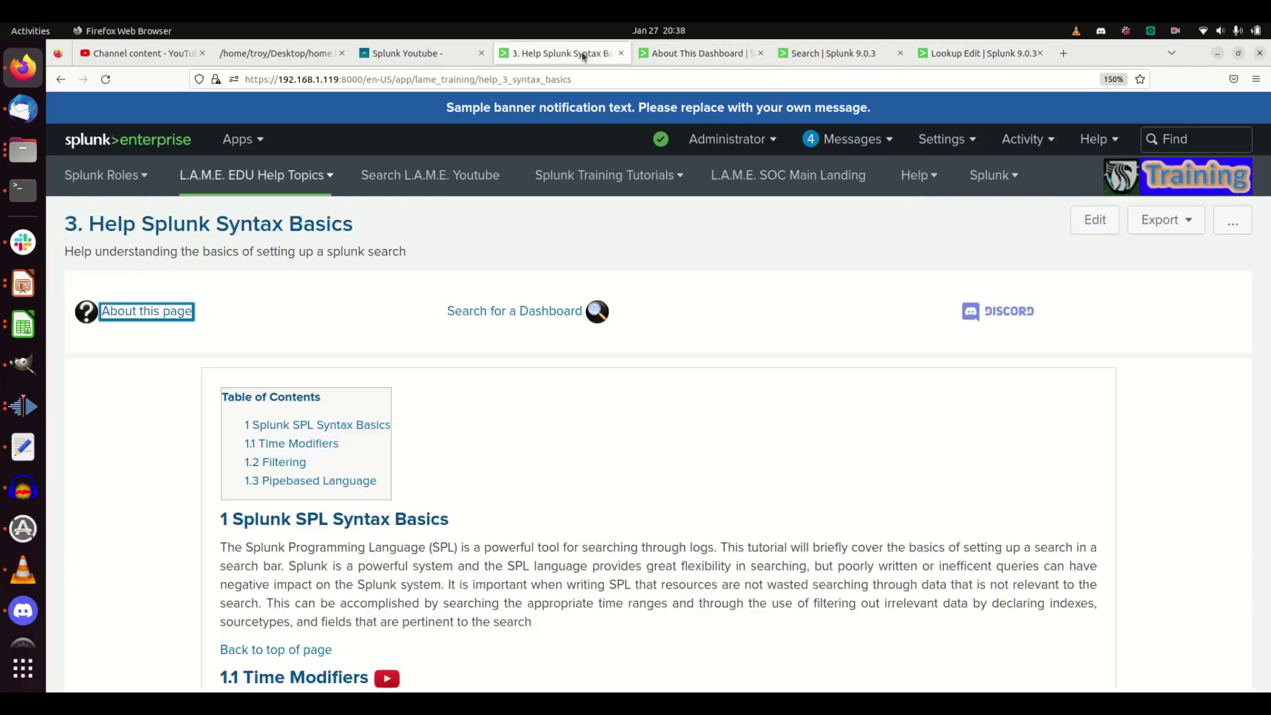
{"action": "left_click", "coordinate": [711, 50]}
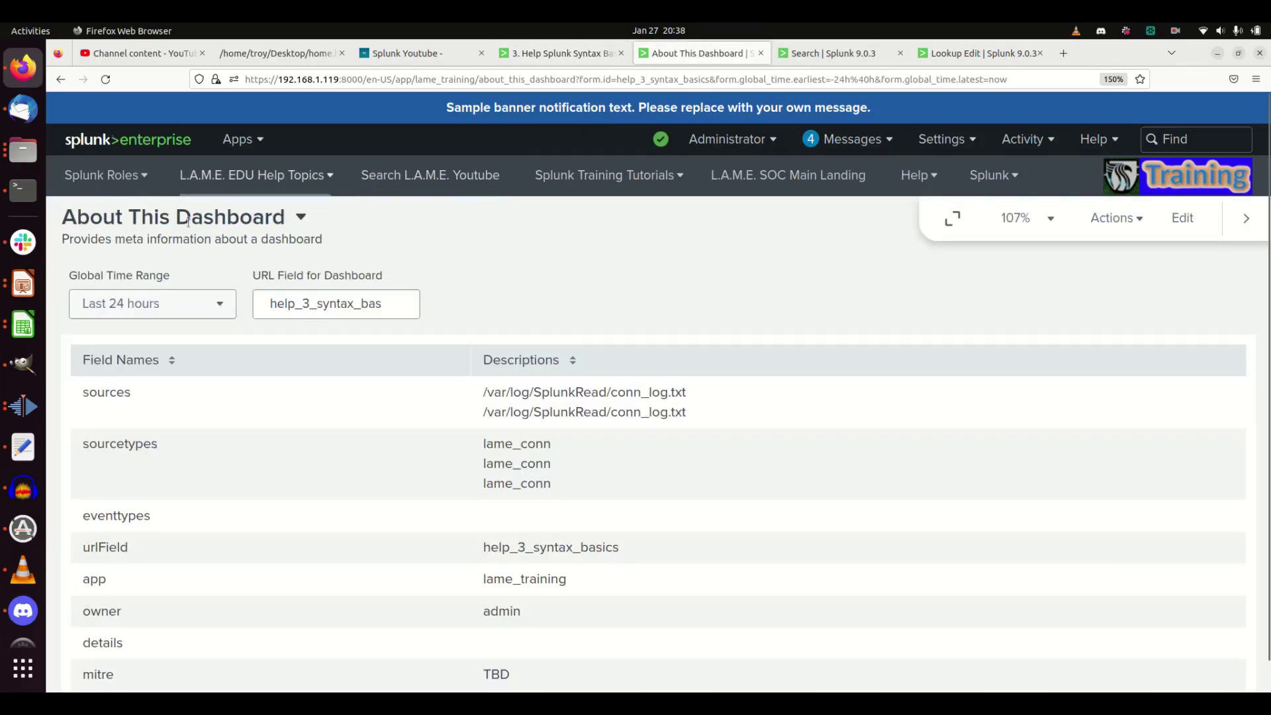
{"action": "left_click", "coordinate": [1245, 218]}
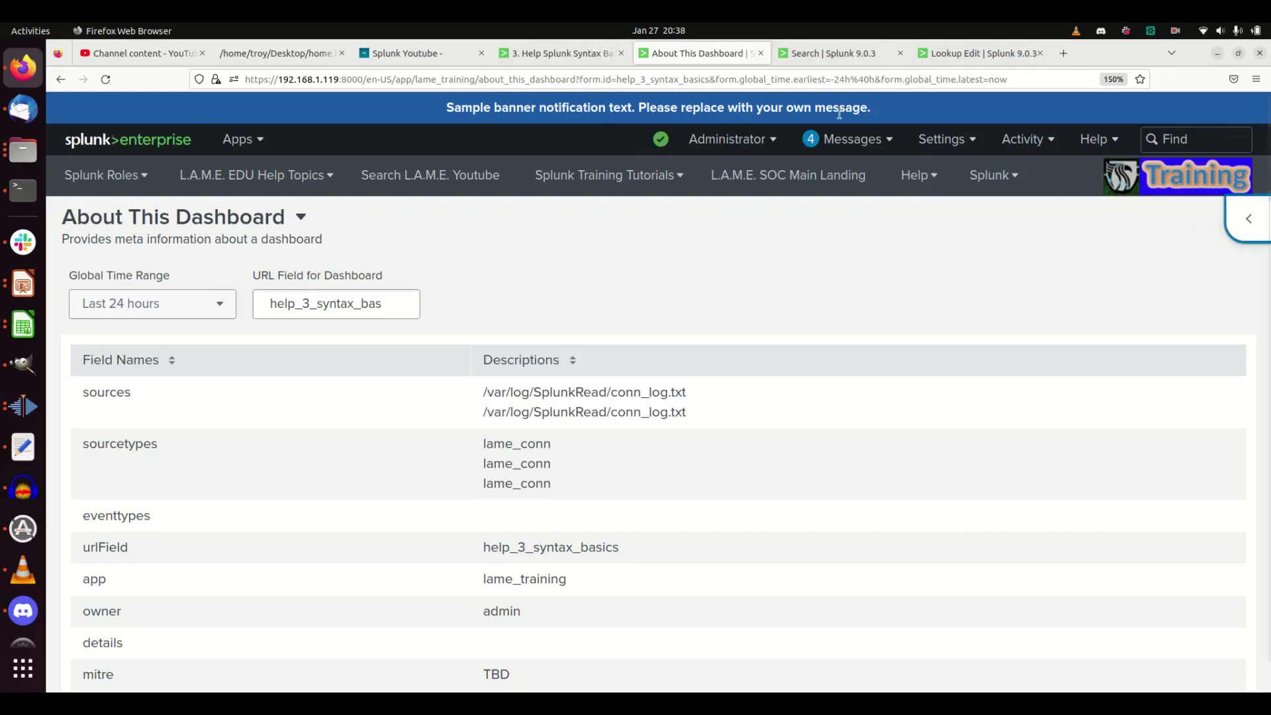
{"action": "left_click", "coordinate": [396, 305]}
{"action": "left_click", "coordinate": [106, 81]}
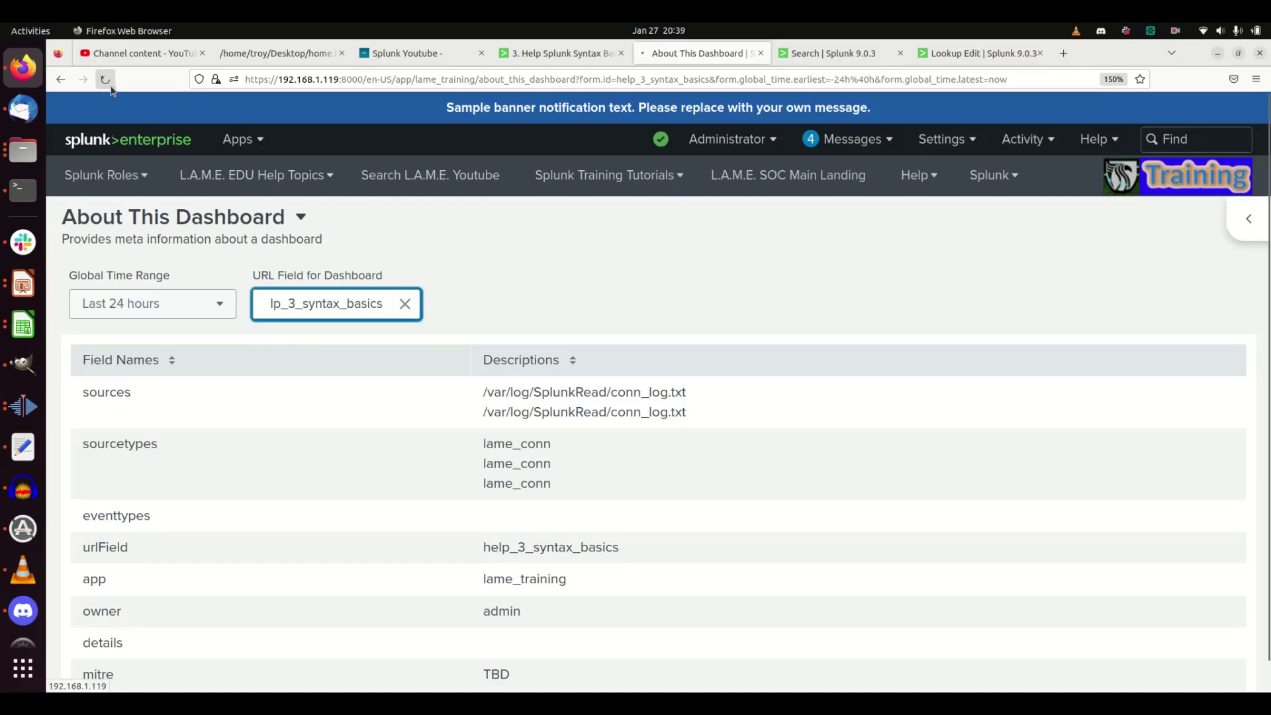
Remove the duplicate slash before data in the help_3_syntax_basics row's id in dashboard_details.csv and save the lookup
{"action": "key", "text": "ctrl+Tab"}
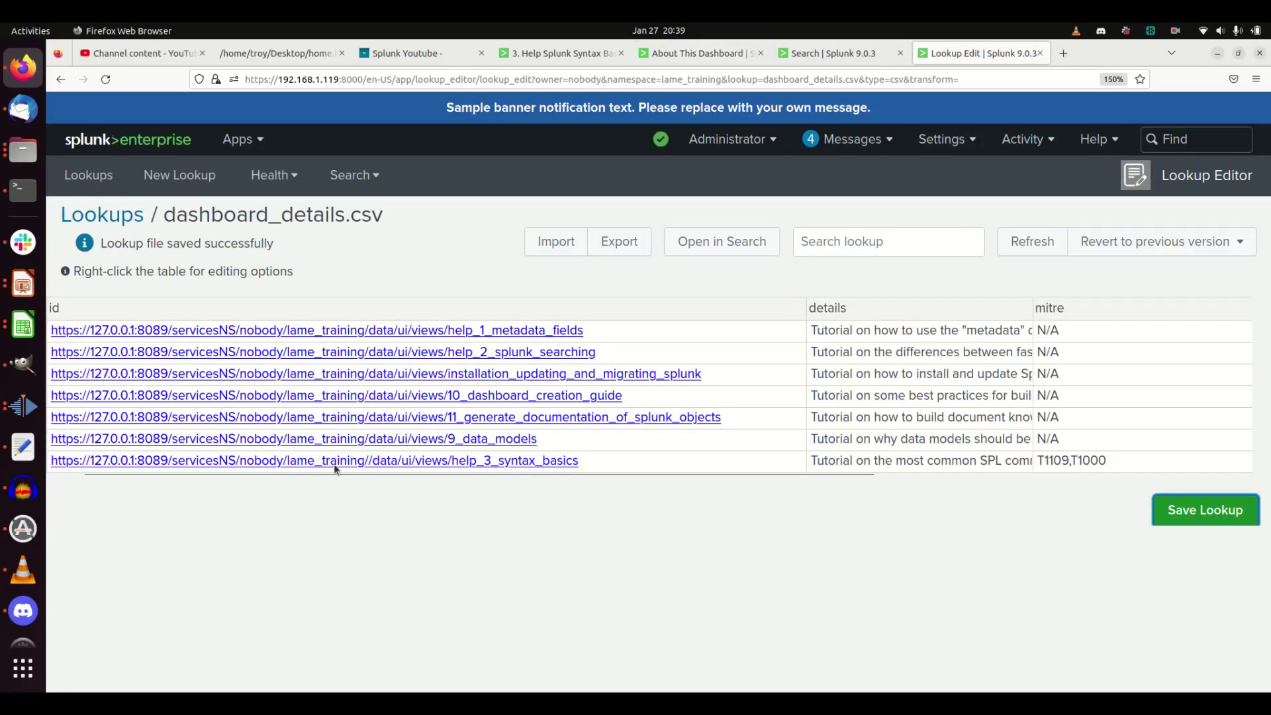
{"action": "double_click", "coordinate": [365, 461]}
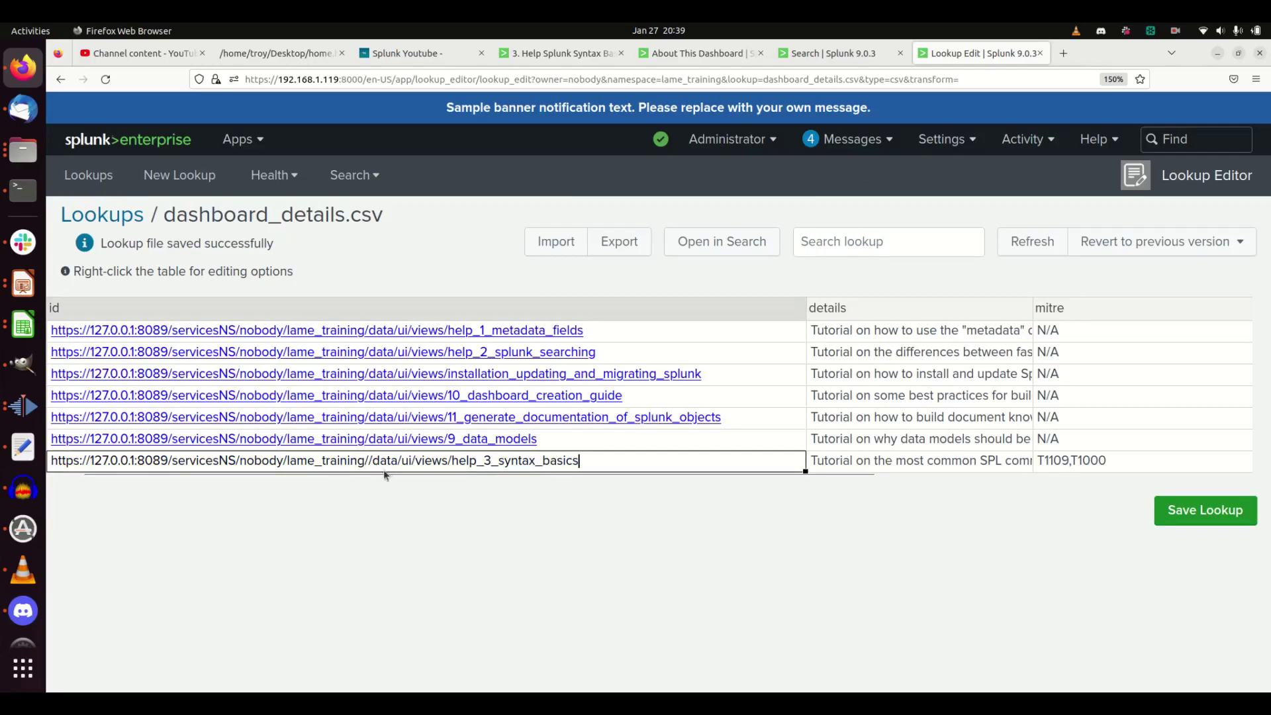
{"action": "double_click", "coordinate": [369, 437]}
{"action": "key", "text": "BackSpace"}
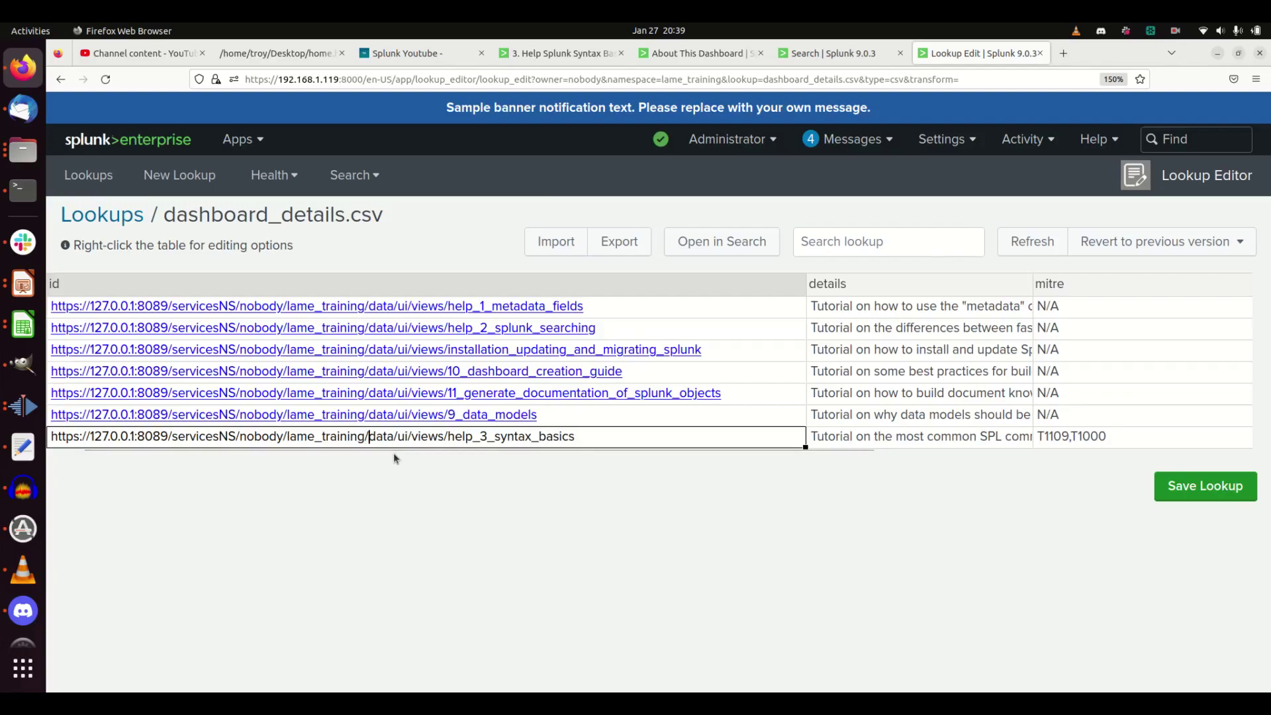
{"action": "left_click", "coordinate": [650, 512]}
{"action": "left_click", "coordinate": [1206, 486]}
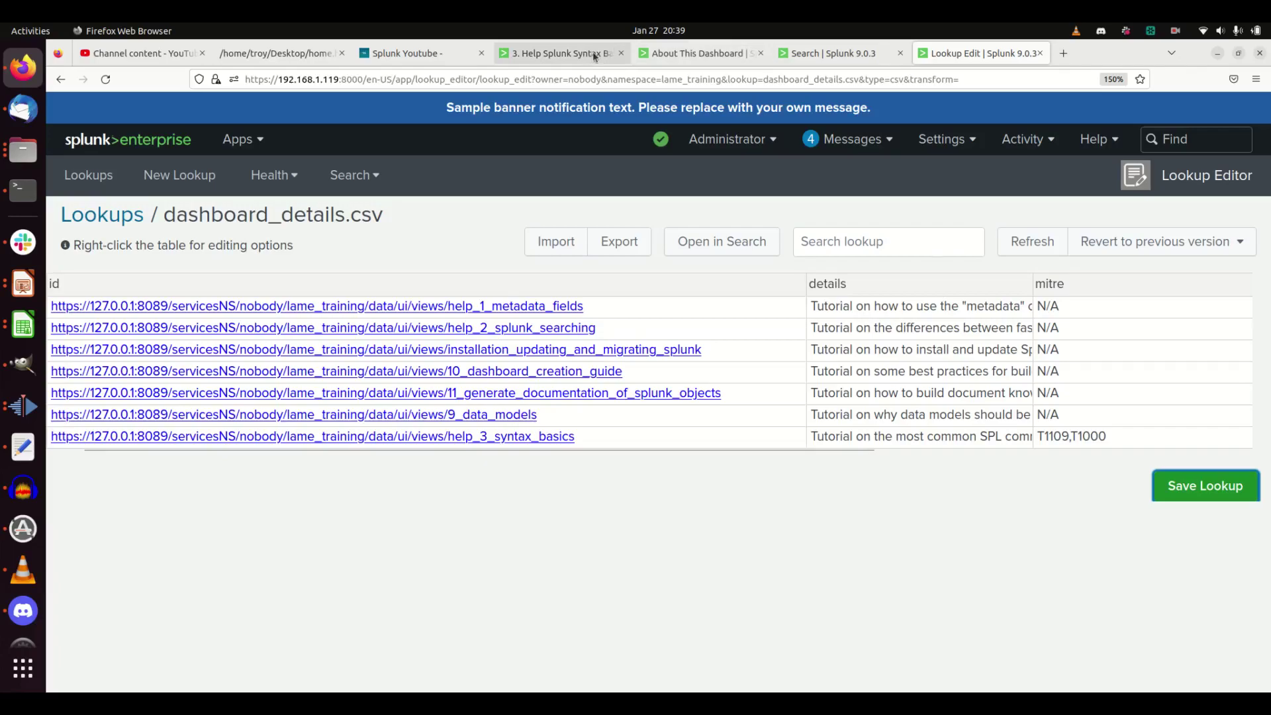
Reload the About This Dashboard page and check the details, mitre and usecase fields for help_3_syntax_basics
{"action": "left_click", "coordinate": [702, 55]}
{"action": "left_click", "coordinate": [105, 79]}
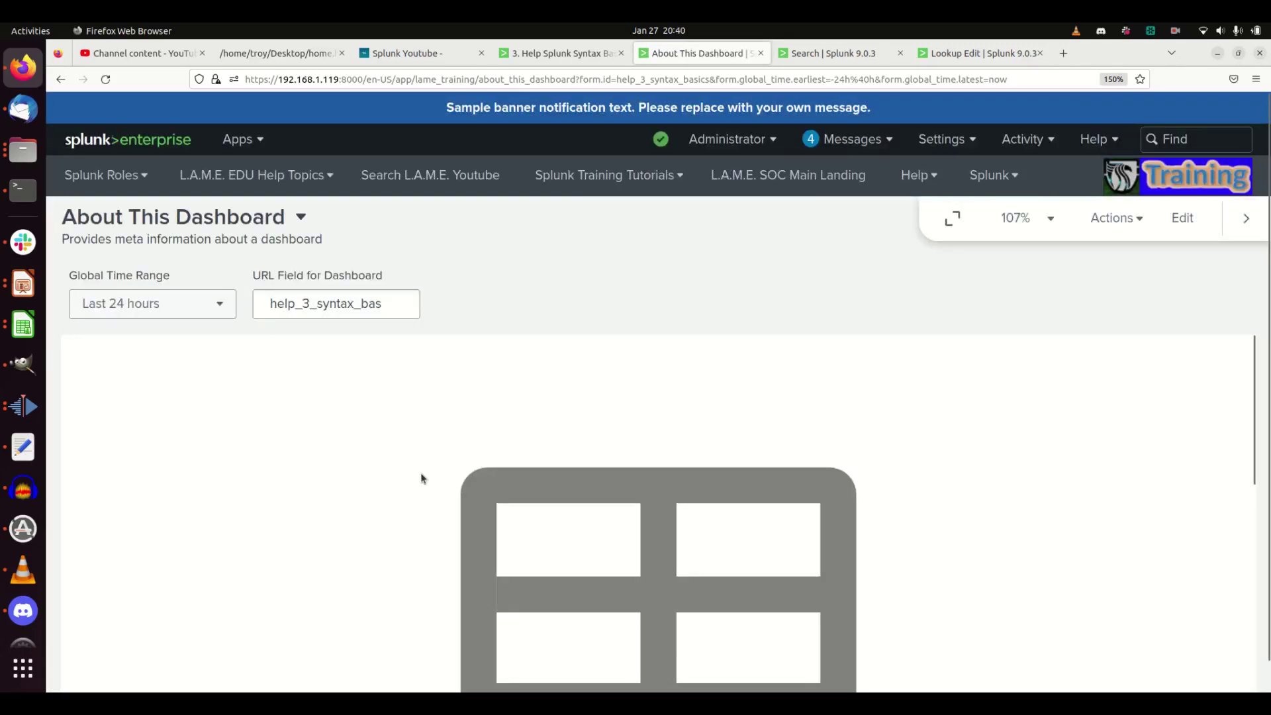
{"action": "scroll", "coordinate": [417, 484], "scroll_direction": "down", "scroll_amount": 2}
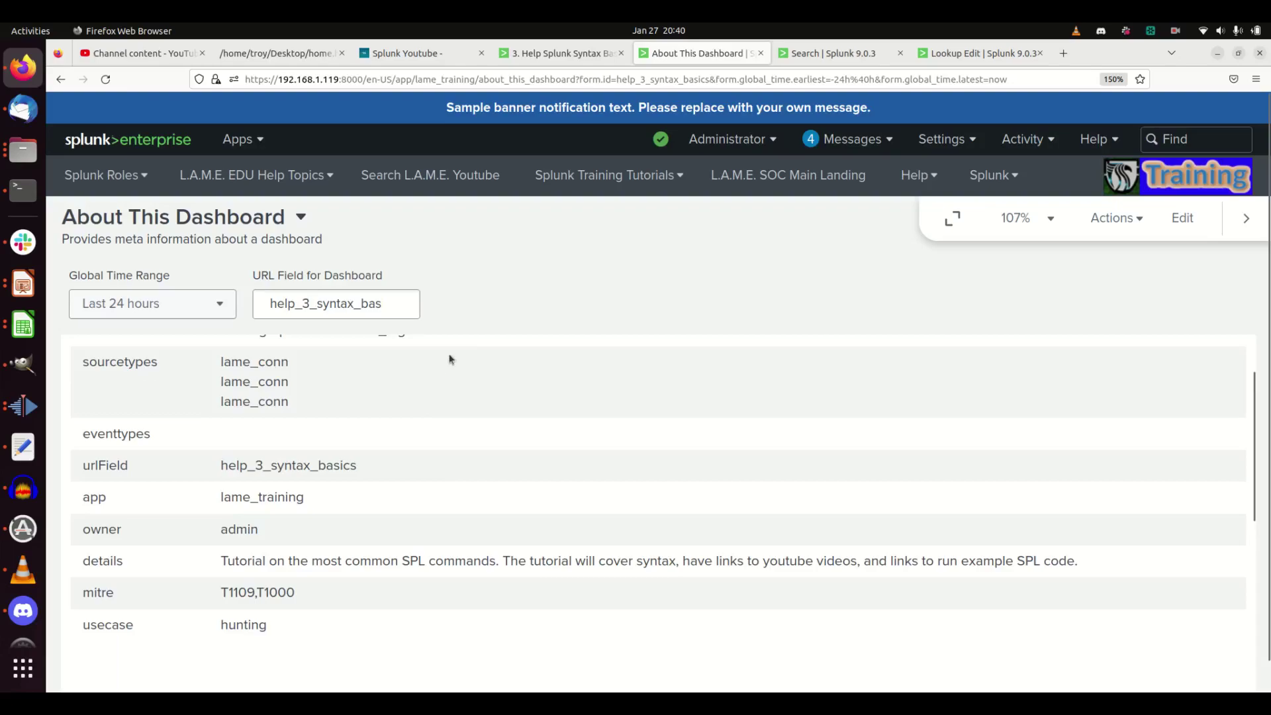
{"action": "scroll", "coordinate": [494, 339], "scroll_direction": "up", "scroll_amount": 2}
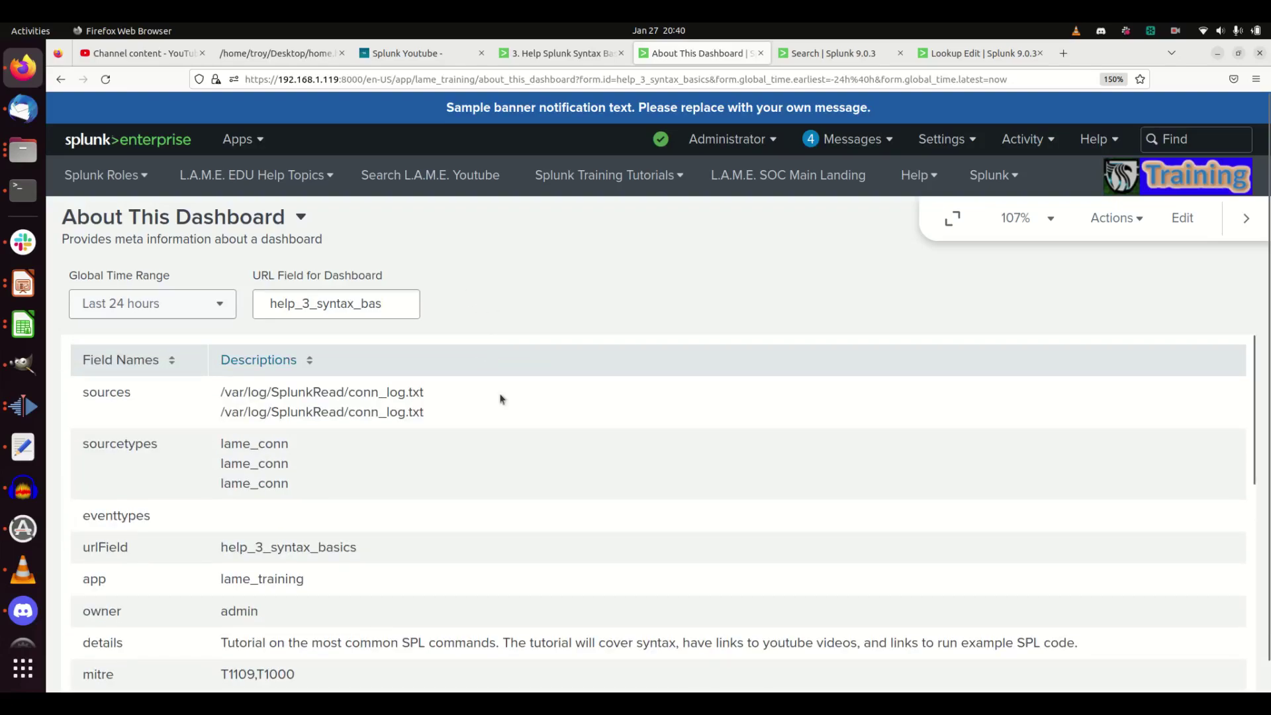
{"action": "scroll", "coordinate": [280, 671], "scroll_direction": "down", "scroll_amount": 5}
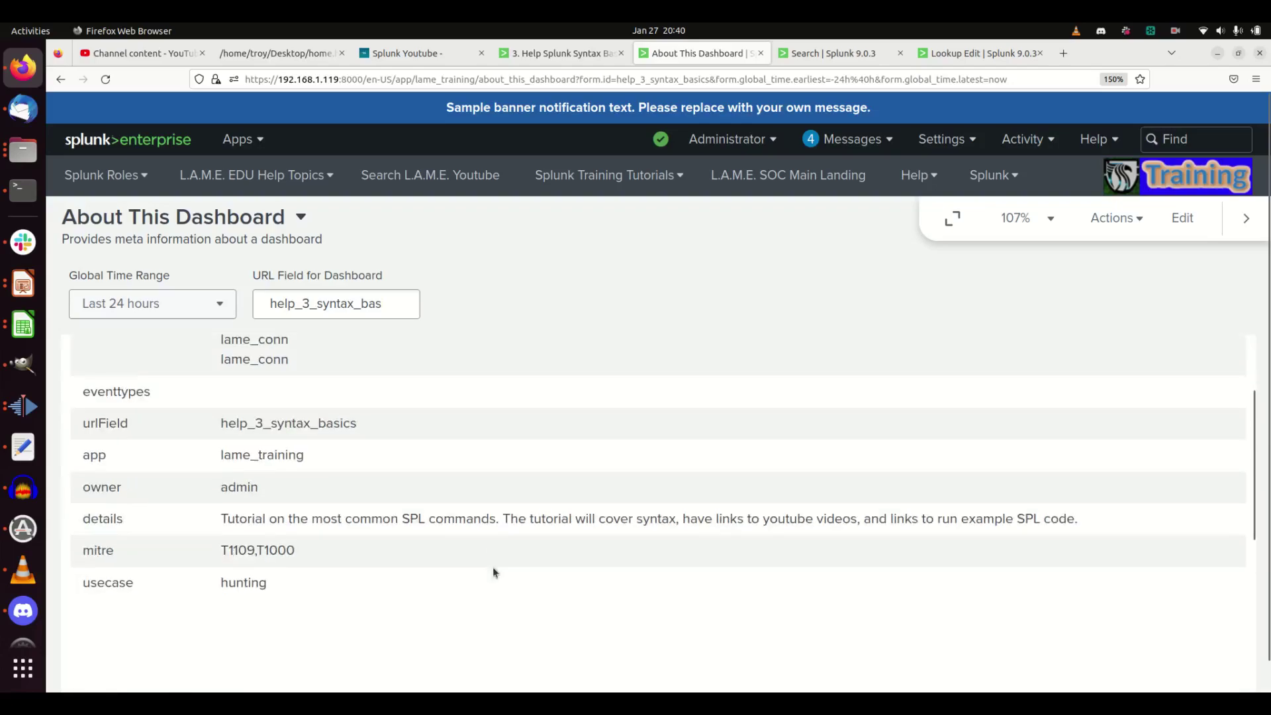
{"action": "scroll", "coordinate": [404, 525], "scroll_direction": "up", "scroll_amount": 5}
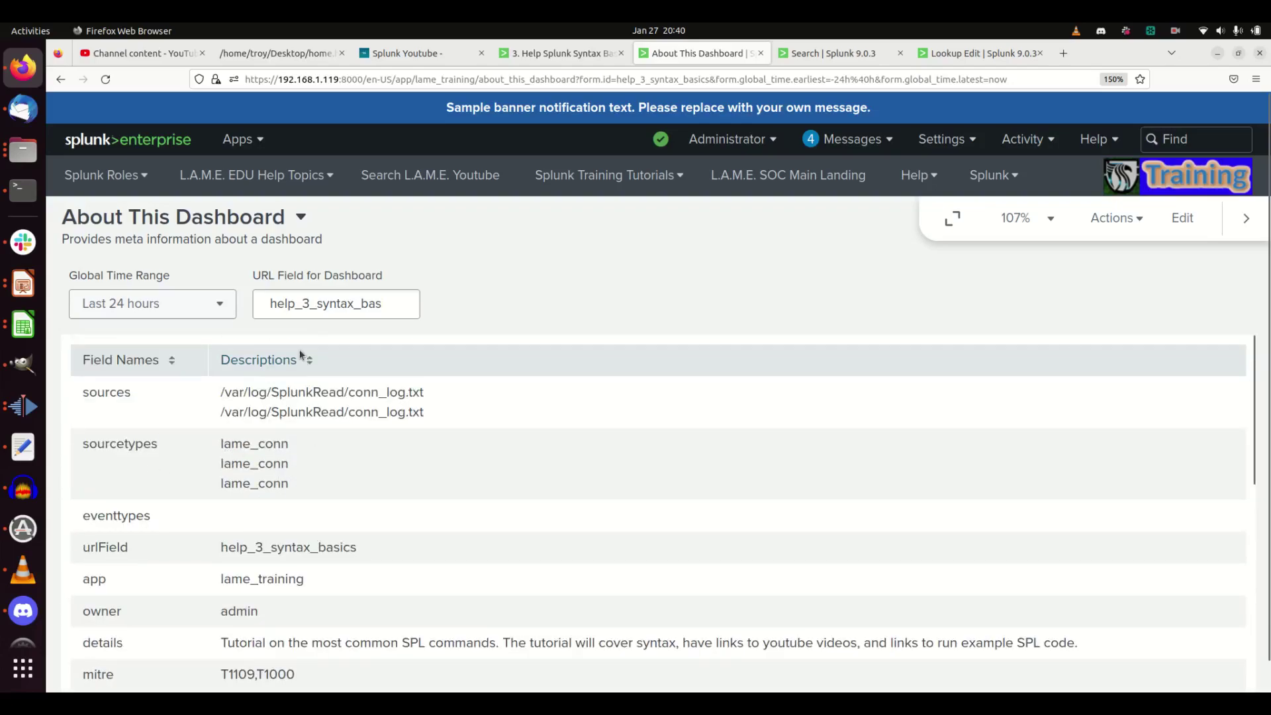
{"action": "scroll", "coordinate": [470, 550], "scroll_direction": "down", "scroll_amount": 3}
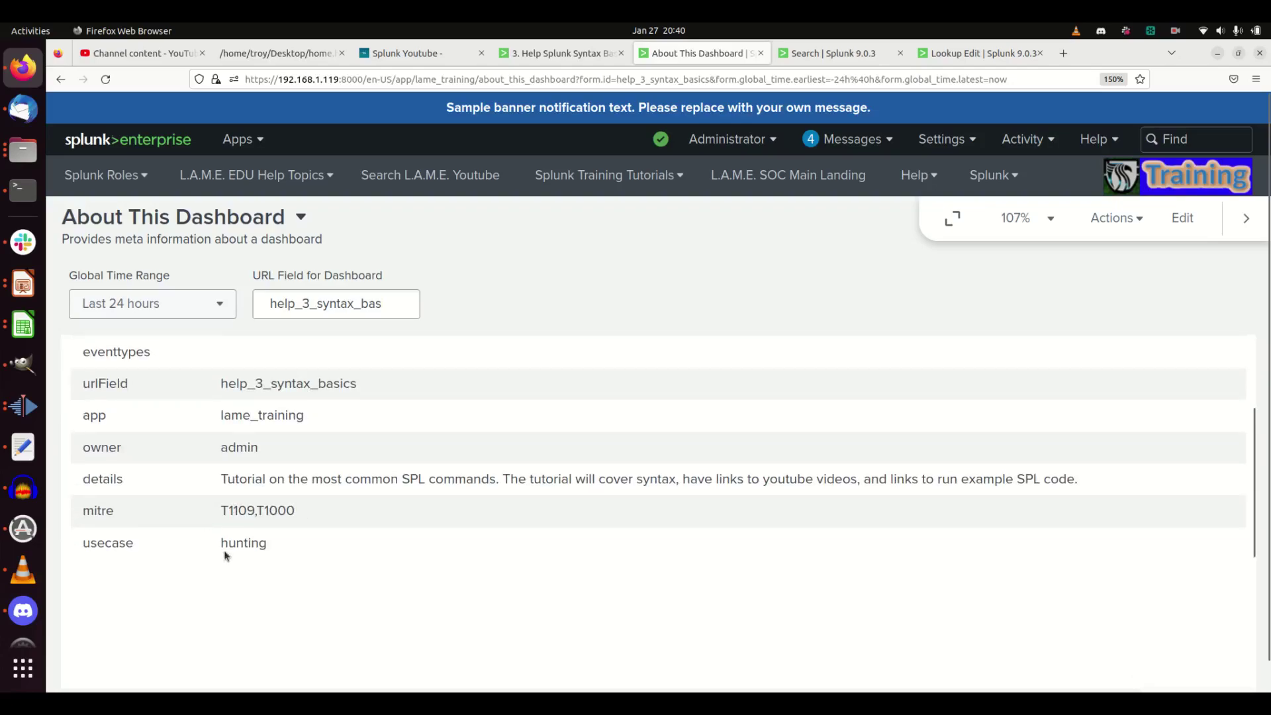
{"action": "scroll", "coordinate": [602, 591], "scroll_direction": "up", "scroll_amount": 3}
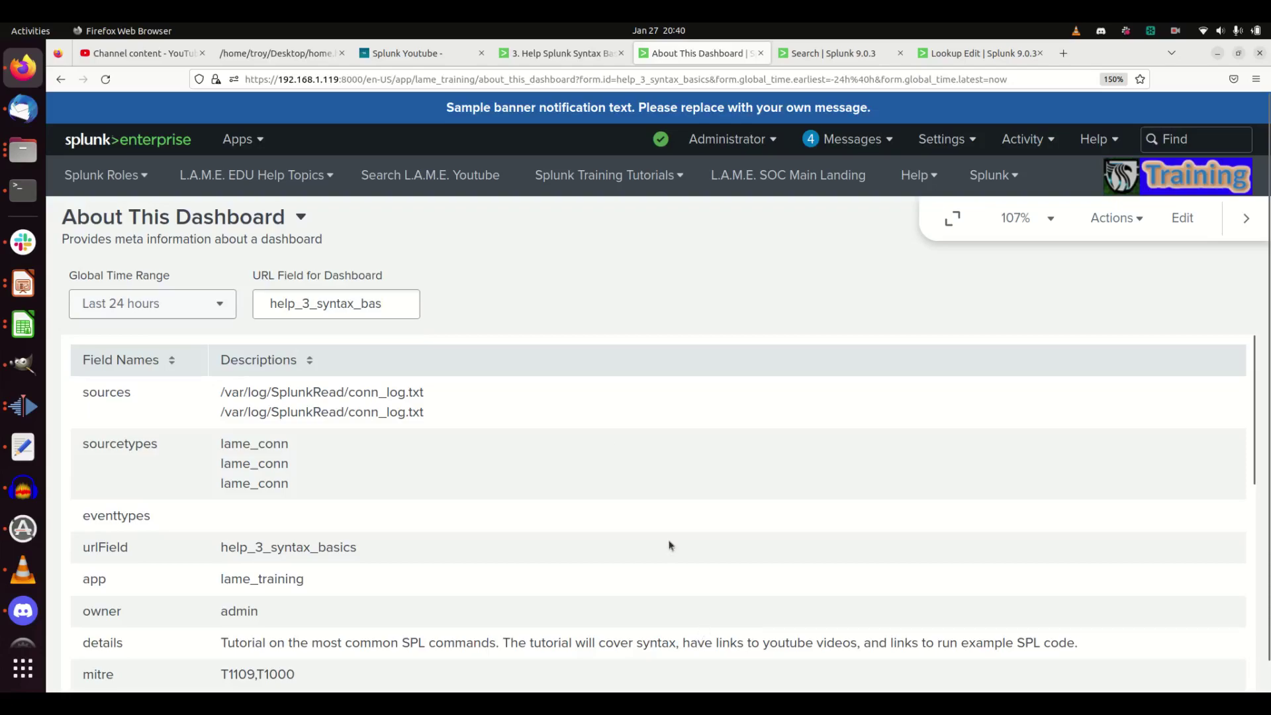